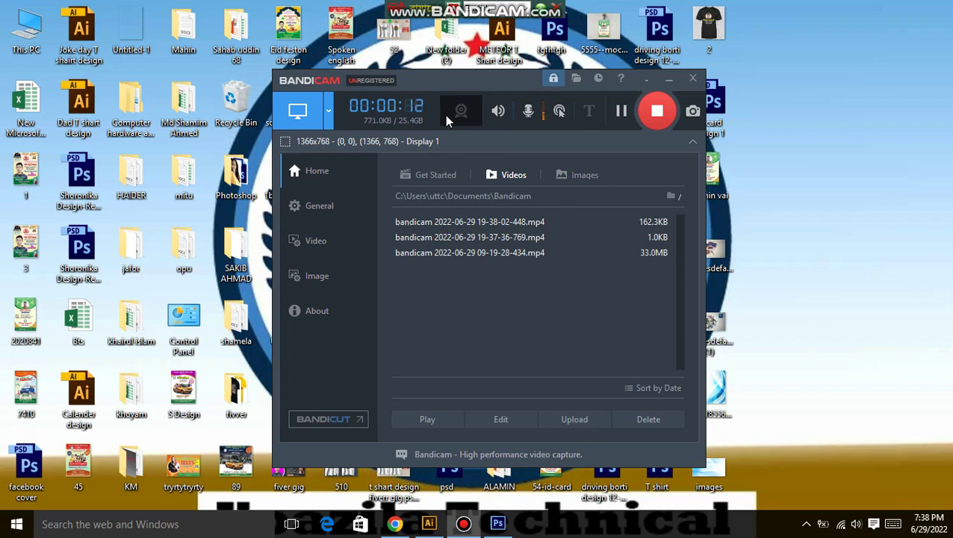
left_click_drag(447, 82, 593, 66)
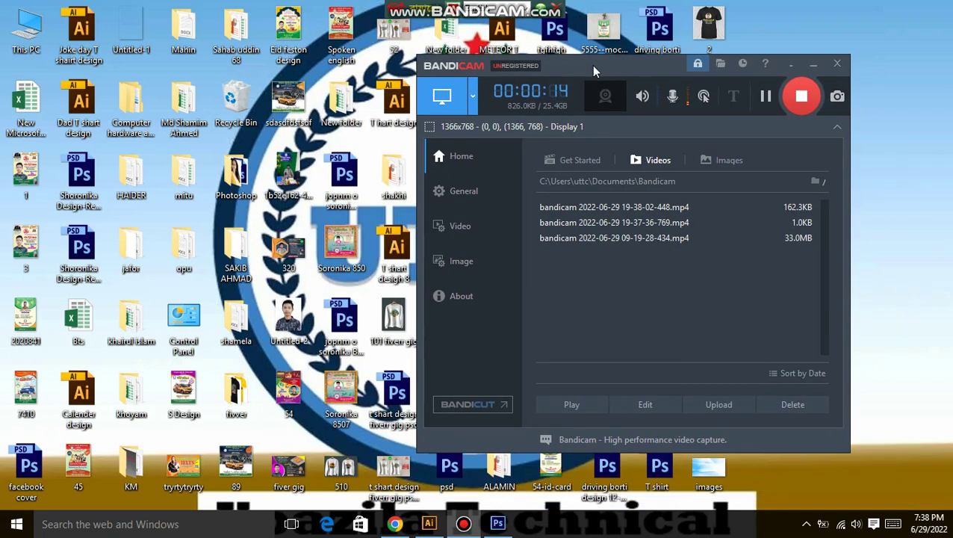
left_click(814, 66)
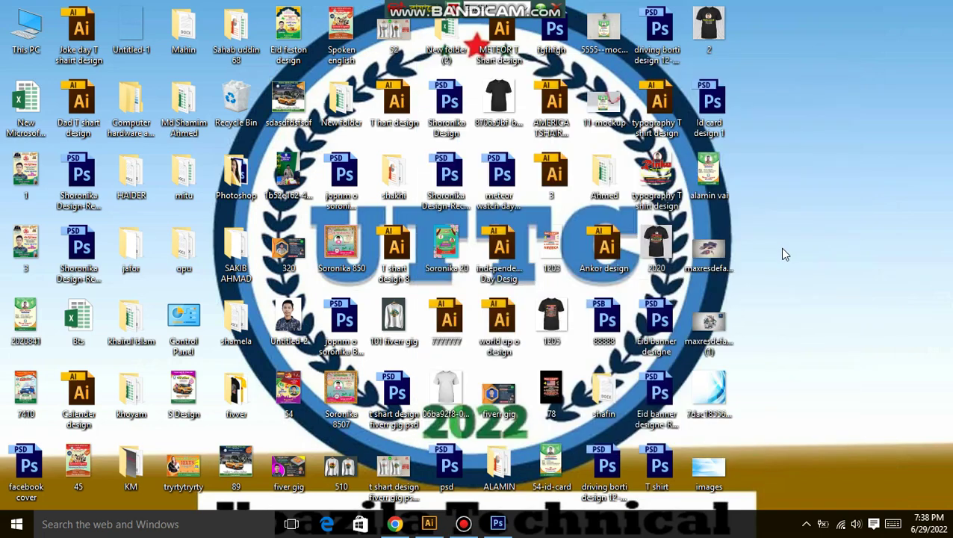
right_click(789, 218)
left_click(803, 259)
right_click(800, 222)
left_click(814, 261)
right_click(804, 241)
left_click(814, 281)
right_click(794, 249)
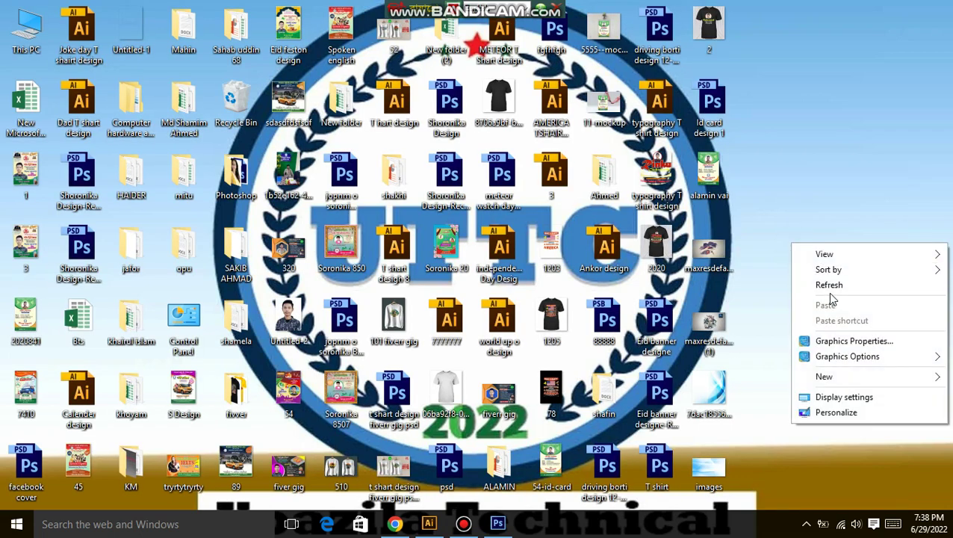
left_click(828, 286)
right_click(819, 268)
left_click(822, 309)
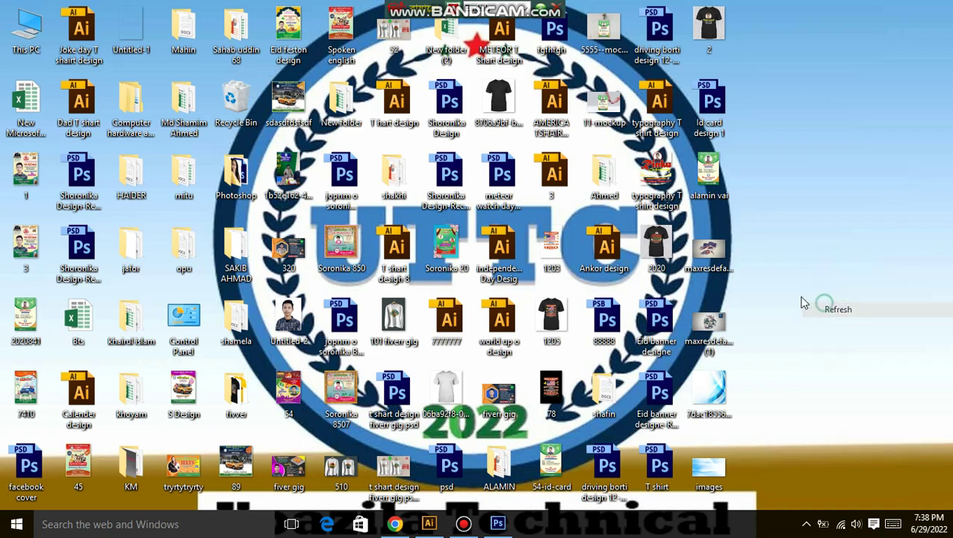
Switch to Photoshop and bring up the wood-background document Untitled-1.
mouse_move(497, 521)
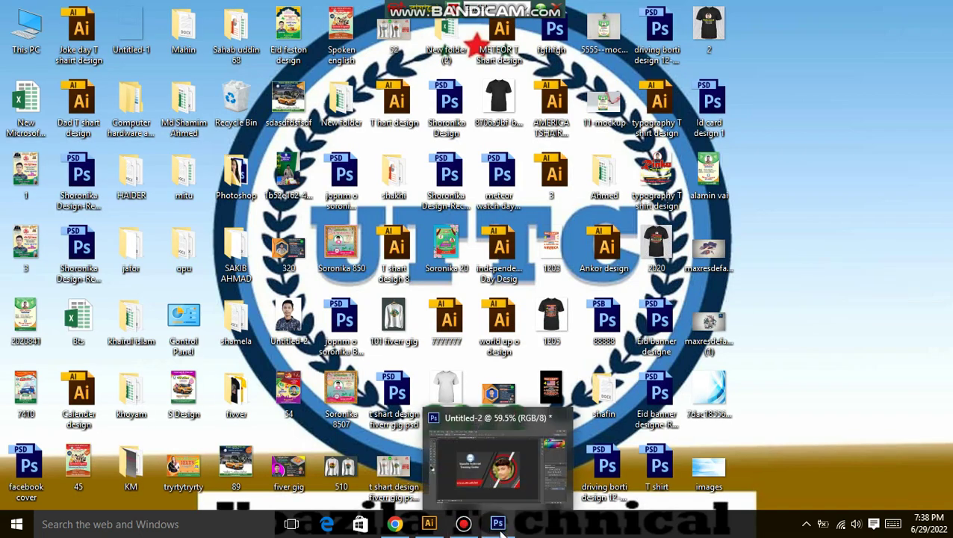
left_click(499, 483)
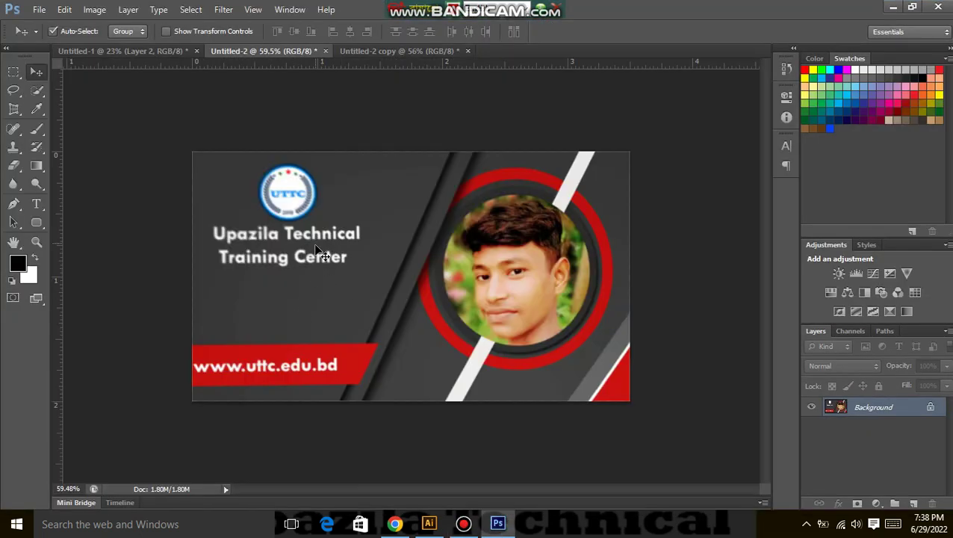
scroll(306, 306, "down", 2)
left_click(144, 52)
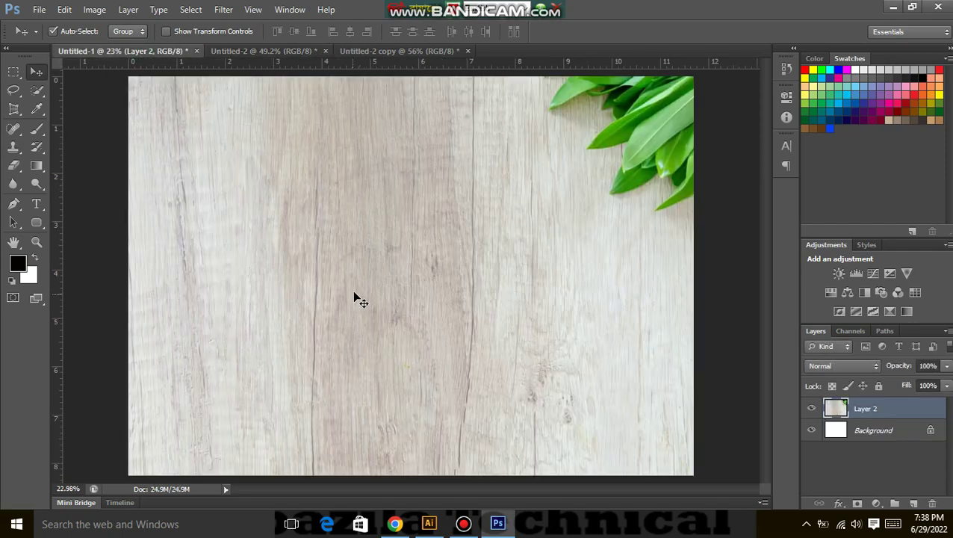
scroll(353, 297, "down", 2)
scroll(473, 310, "up", 3)
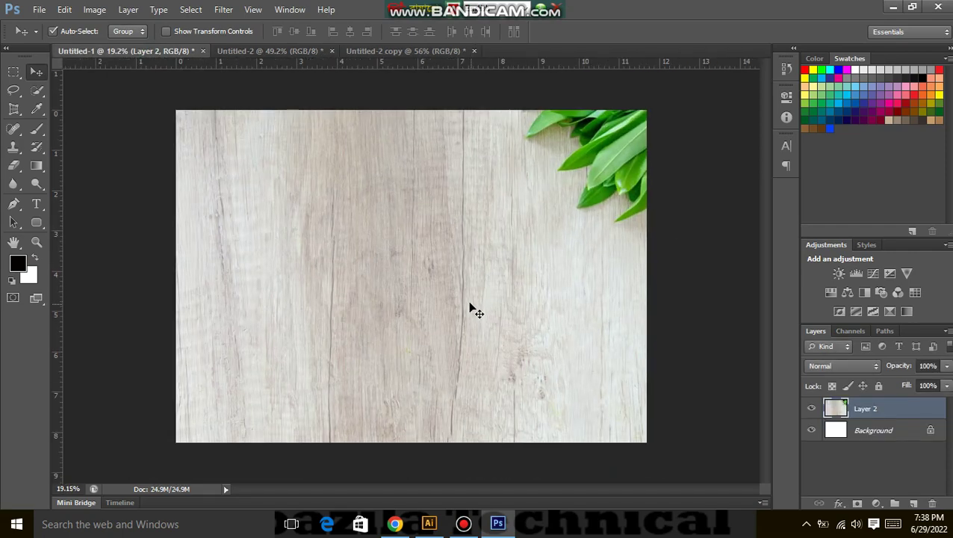
scroll(470, 309, "down", 3)
scroll(465, 321, "up", 1)
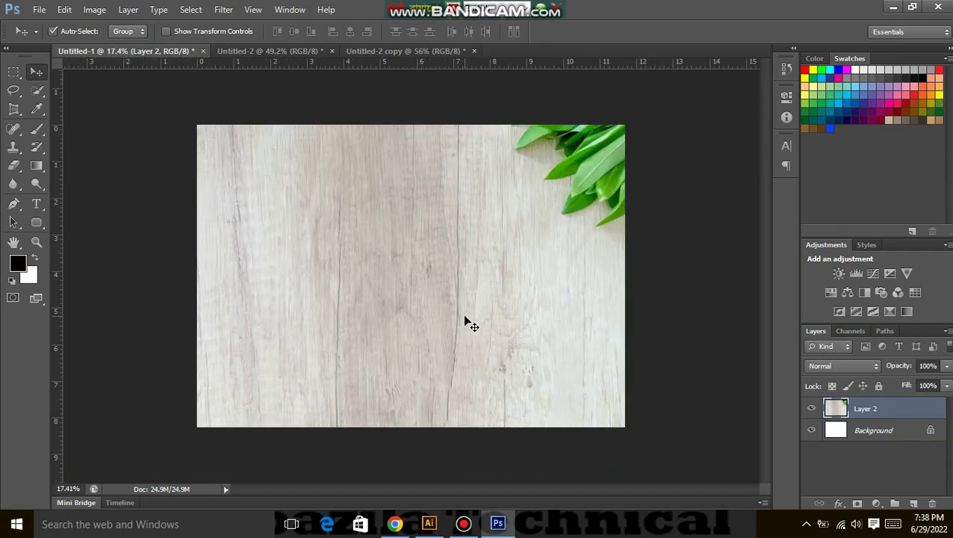
Create a new A4 document from the International Paper preset, with its dimensions in inches.
key("ctrl+n")
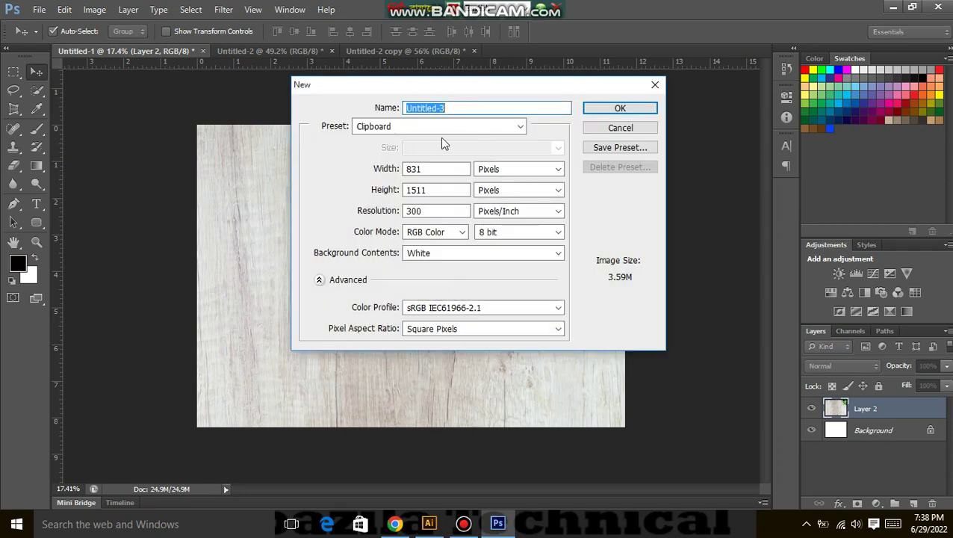
left_click(444, 127)
left_click(426, 186)
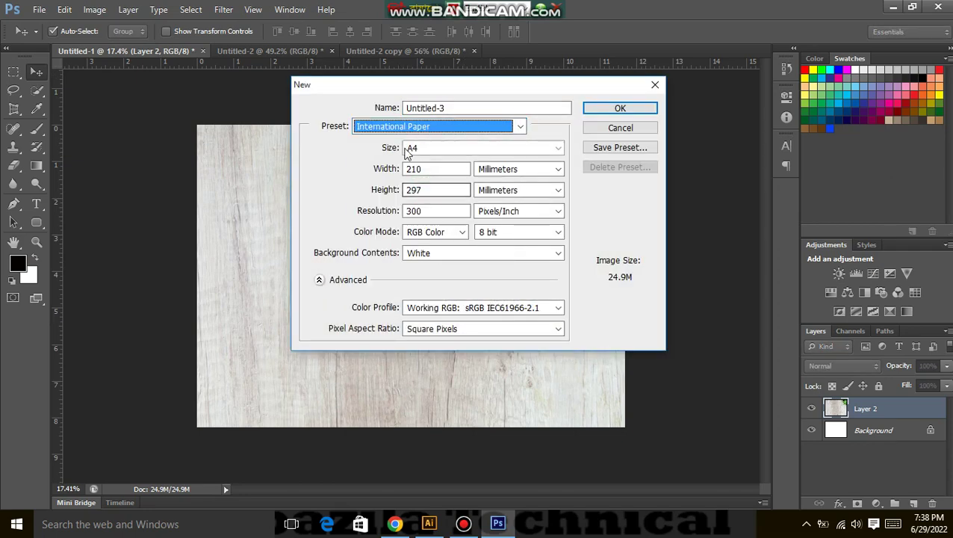
left_click(493, 168)
left_click(490, 194)
key("Return")
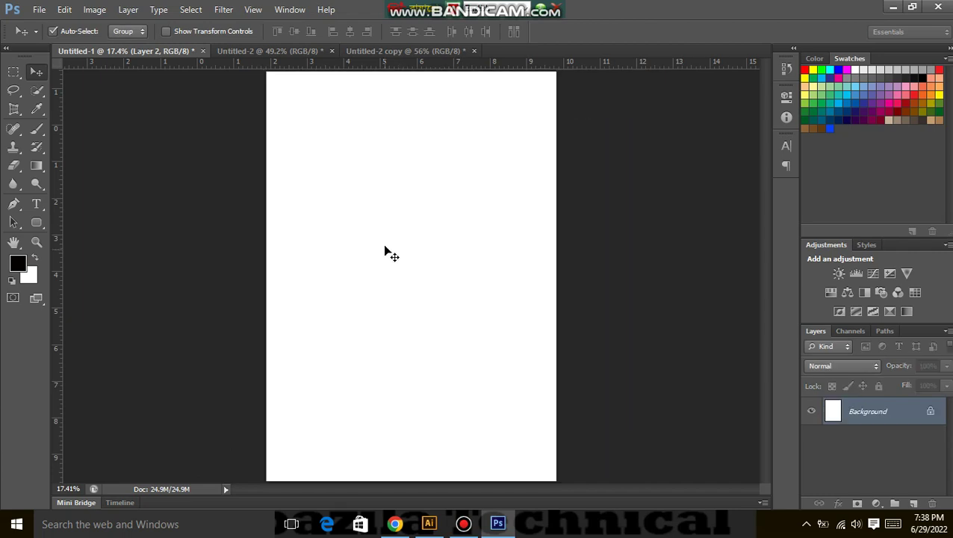
Rotate the new A4 canvas 90° clockwise into landscape orientation.
left_click(94, 11)
mouse_move(138, 139)
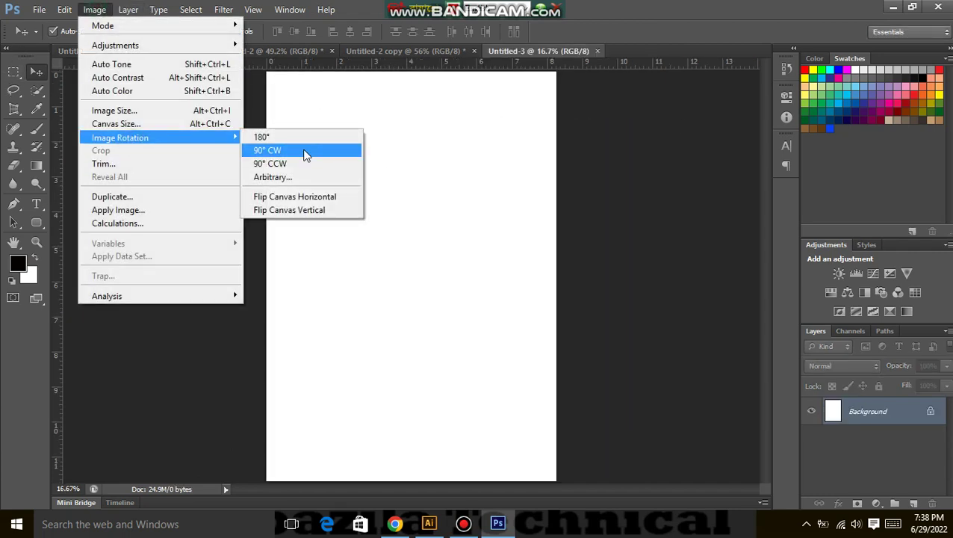
left_click(302, 153)
scroll(442, 226, "up", 3)
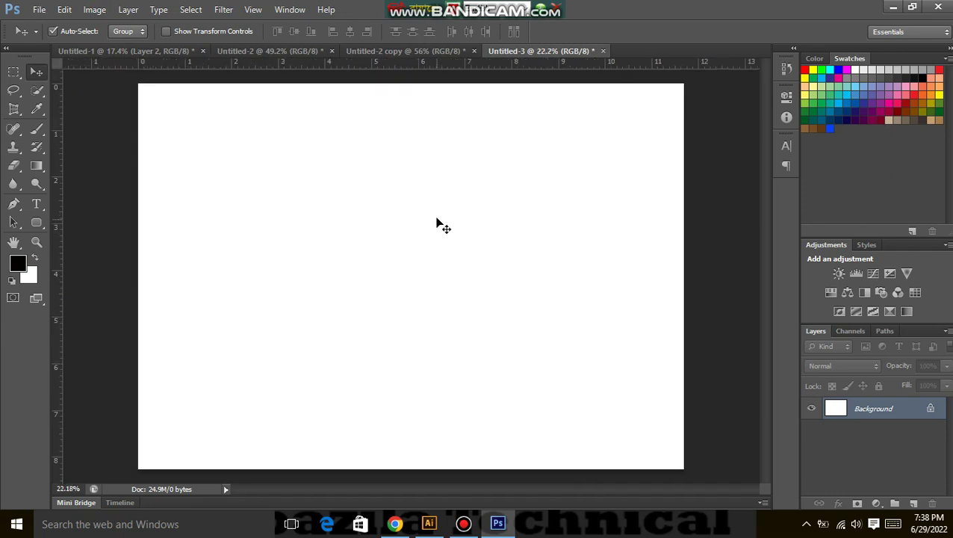
scroll(443, 226, "down", 1)
scroll(440, 216, "up", 1)
scroll(359, 164, "down", 1)
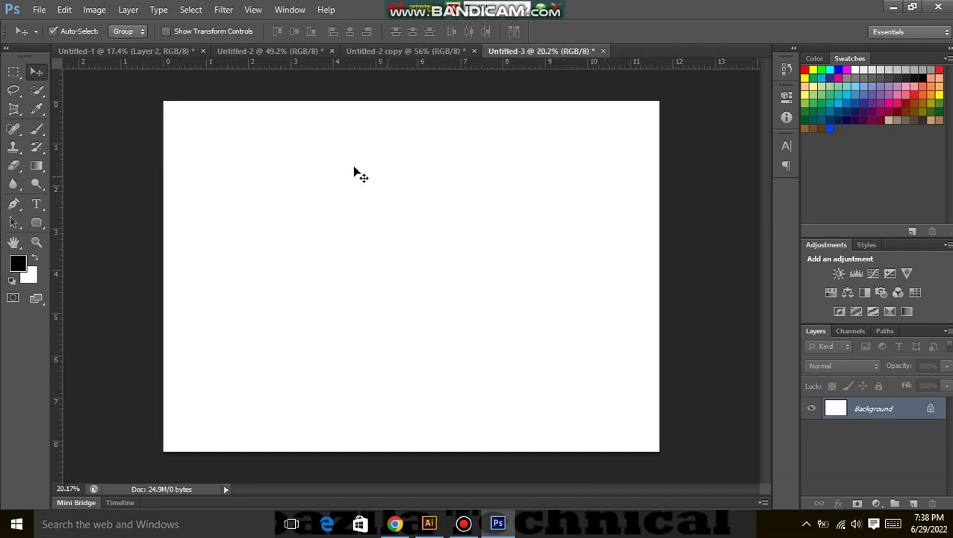
Copy the wood background layer from Untitled-1 into Untitled-3 and scale it up to about 101.65%.
left_click(261, 50)
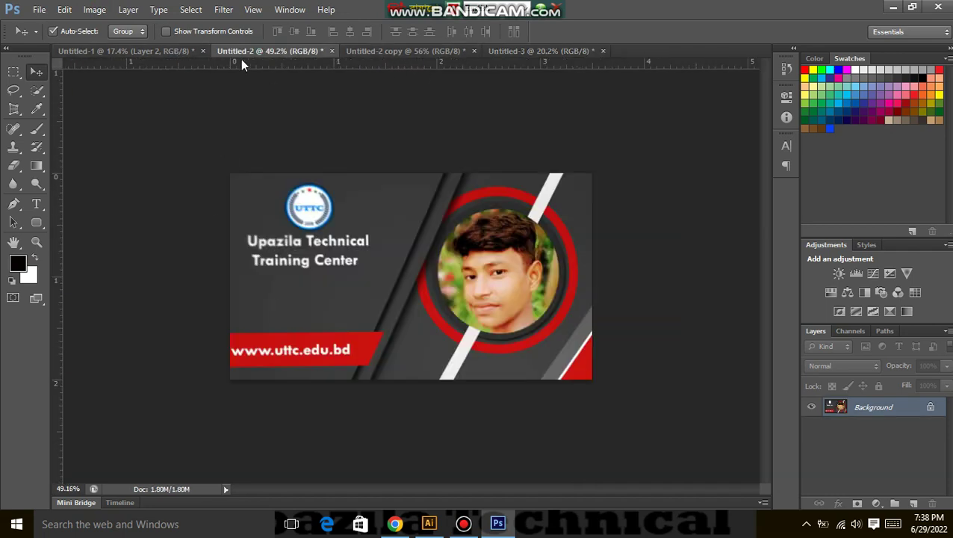
left_click(171, 51)
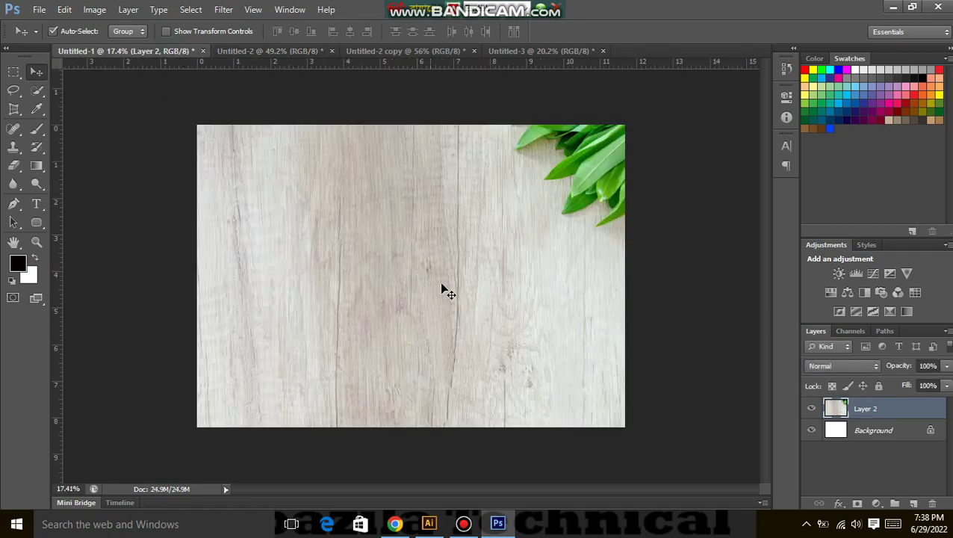
mouse_move(442, 287)
left_mouse_down()
mouse_move(556, 243)
mouse_move(432, 230)
mouse_move(543, 51)
mouse_move(389, 313)
mouse_move(421, 324)
mouse_move(429, 300)
left_mouse_up()
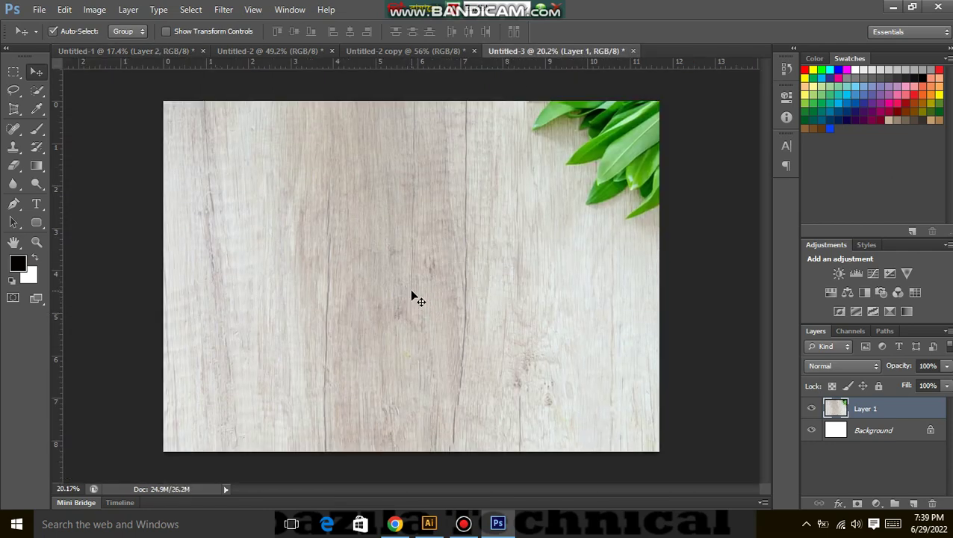
key("ctrl+t")
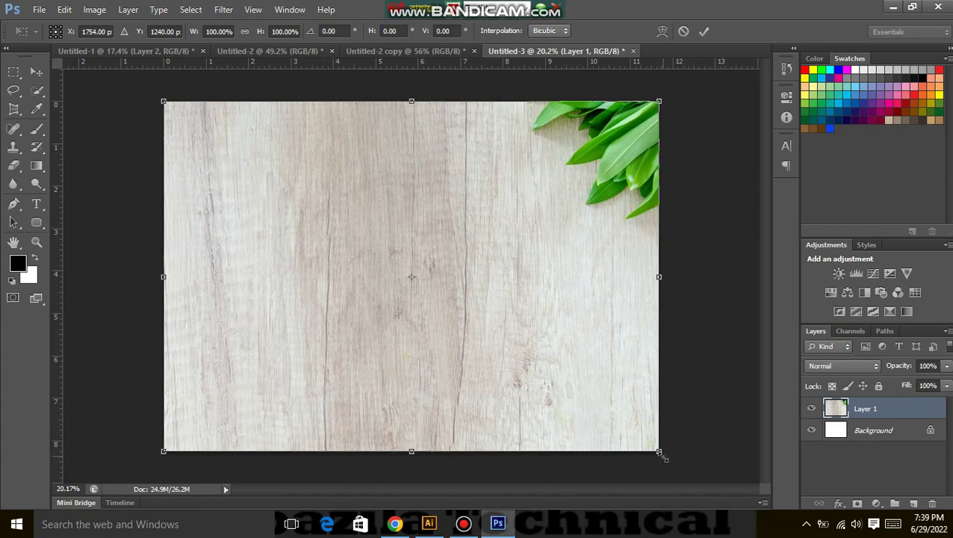
left_click_drag(660, 453, 664, 454)
double_click(610, 396)
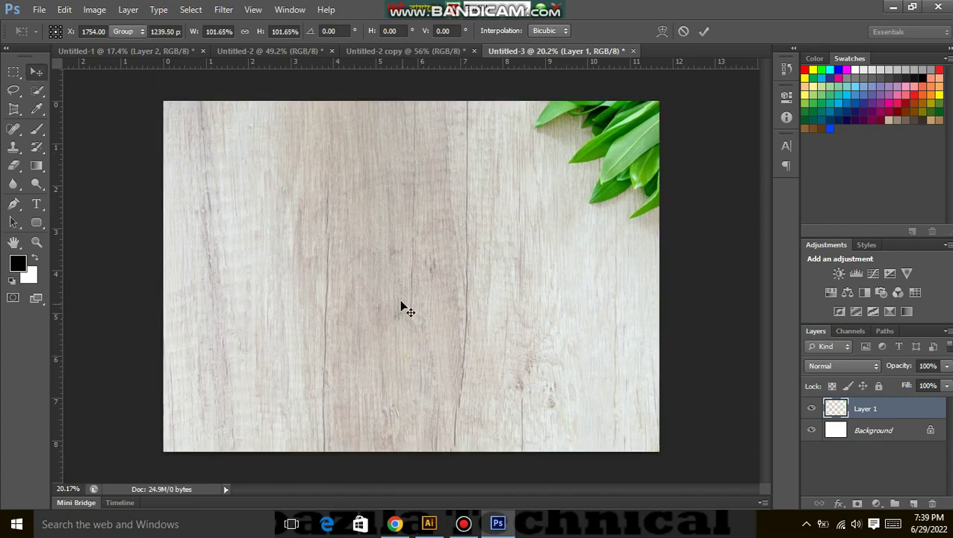
Start another new document based on the International Paper preset, with its size units set to inches.
left_click(381, 54)
left_click(294, 50)
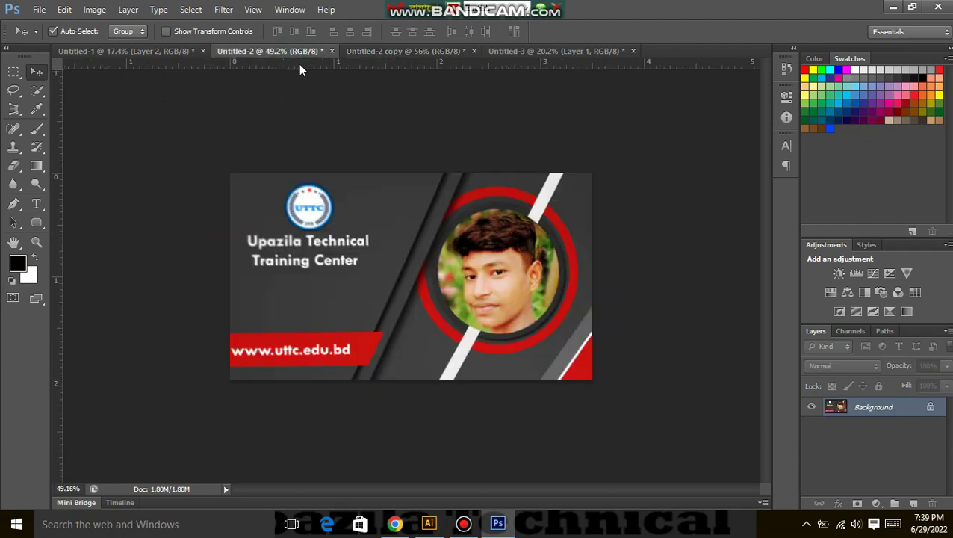
left_click(39, 9)
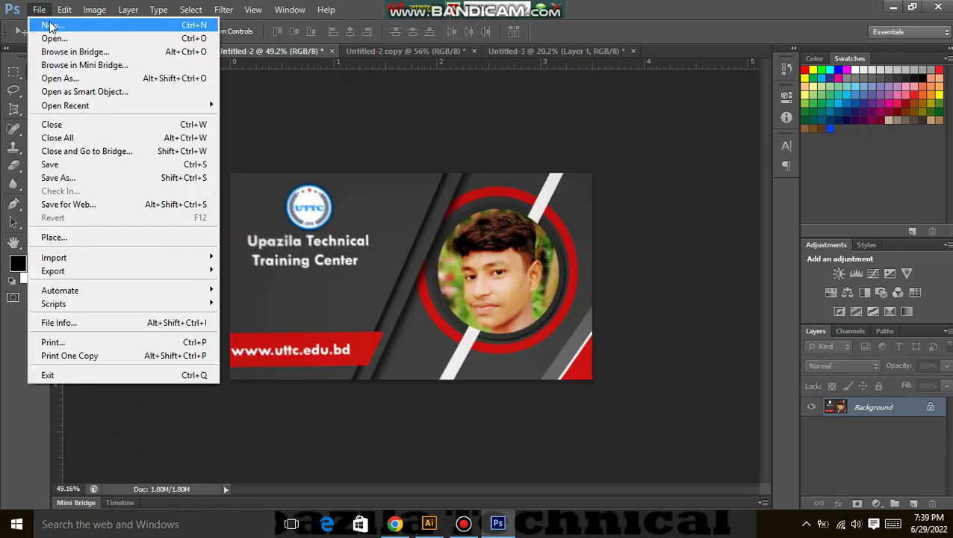
left_click(53, 25)
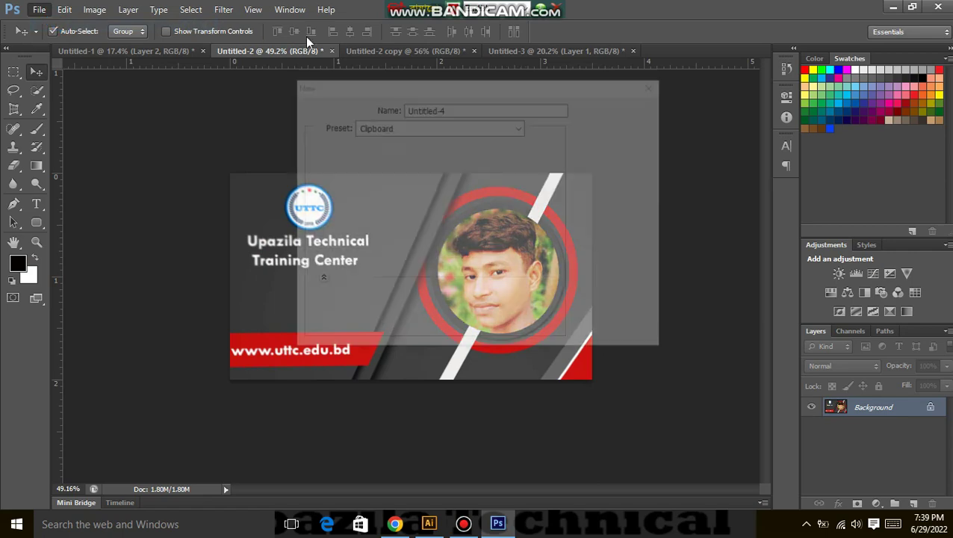
left_click(436, 125)
left_click(418, 186)
left_click(516, 169)
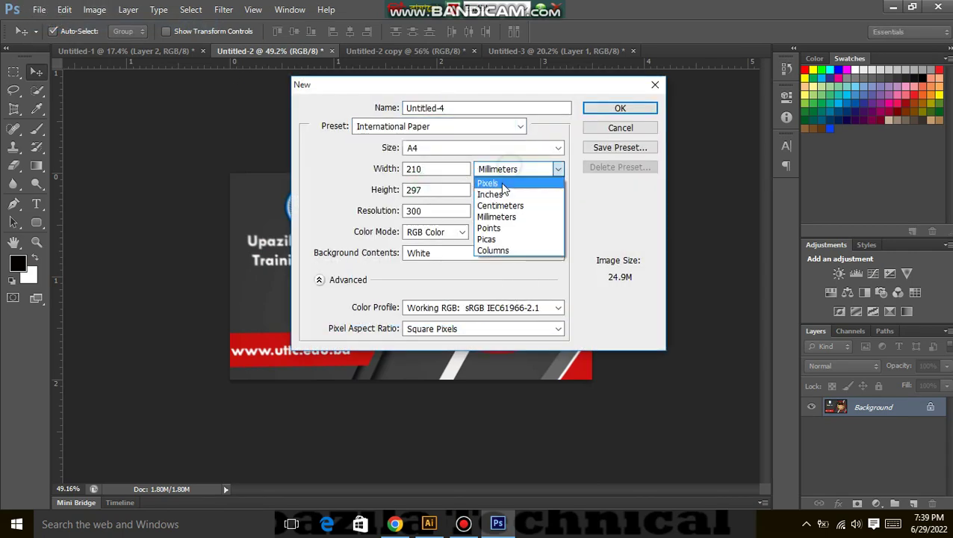
left_click(508, 182)
left_click(507, 169)
left_click(500, 193)
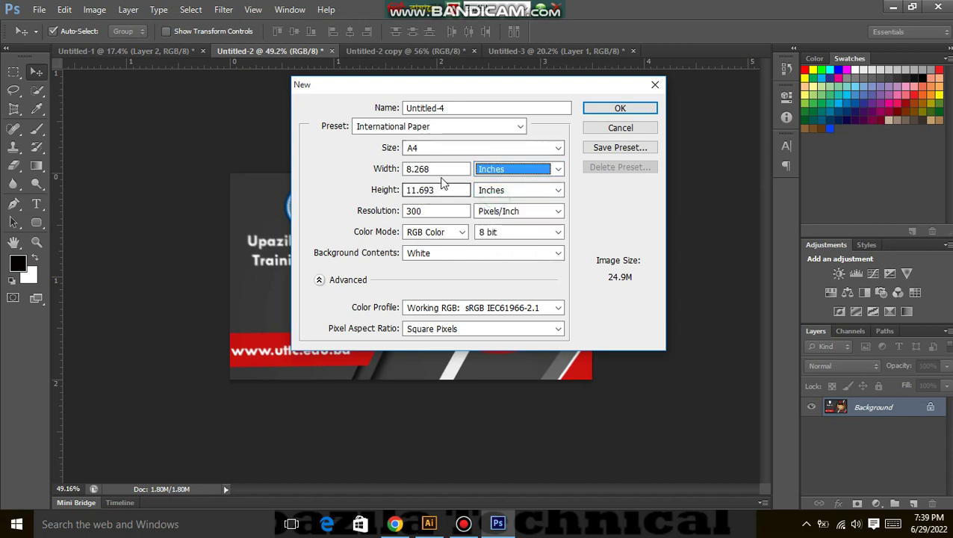
Set the document width to 3.50 inches and the height to 2 inches, and create it.
type("3.")
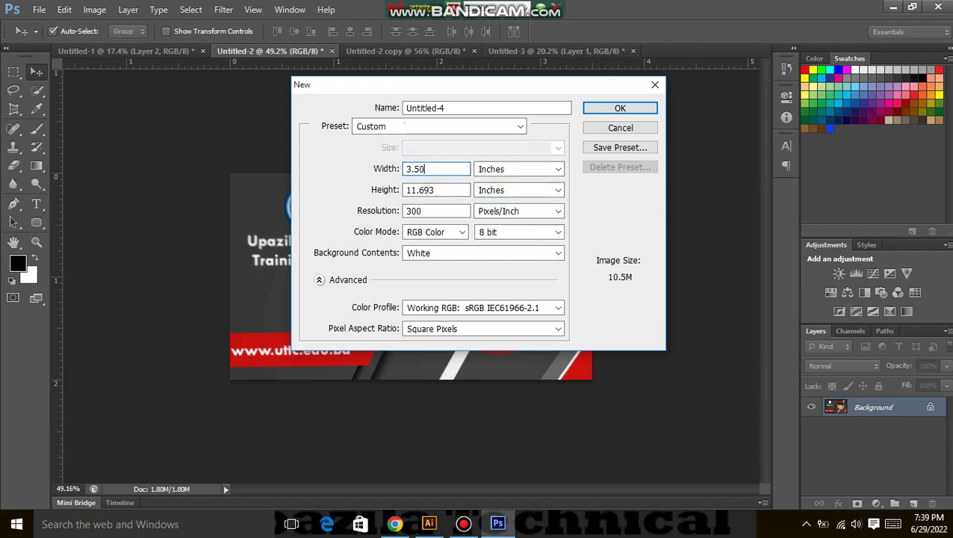
type("50")
key("Tab")
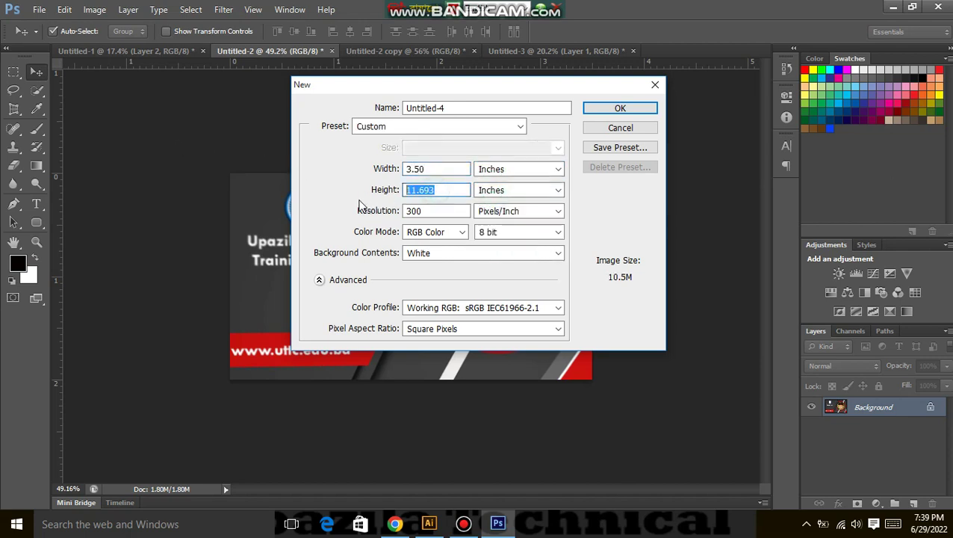
type("2")
key("Return")
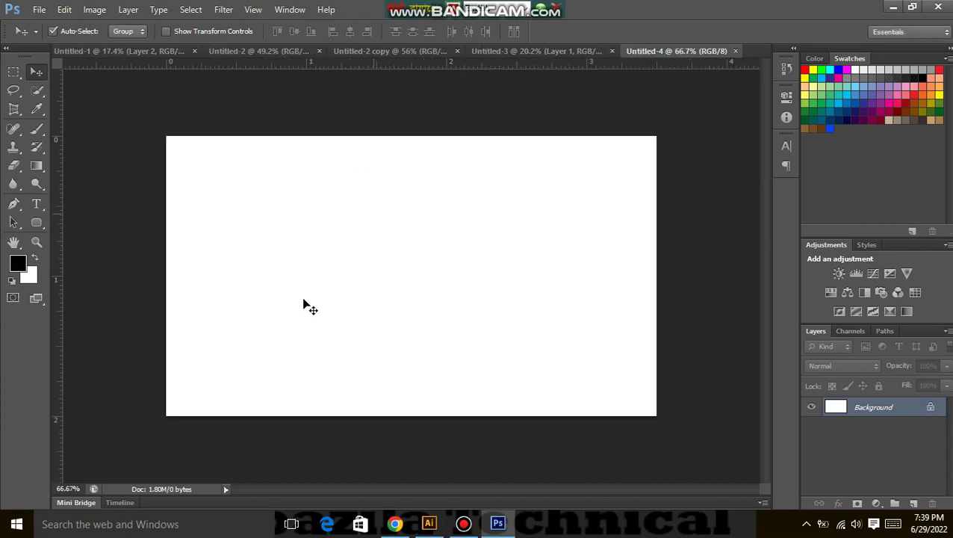
key("ctrl+a")
left_click_drag(450, 280, 461, 186)
key("ctrl+d")
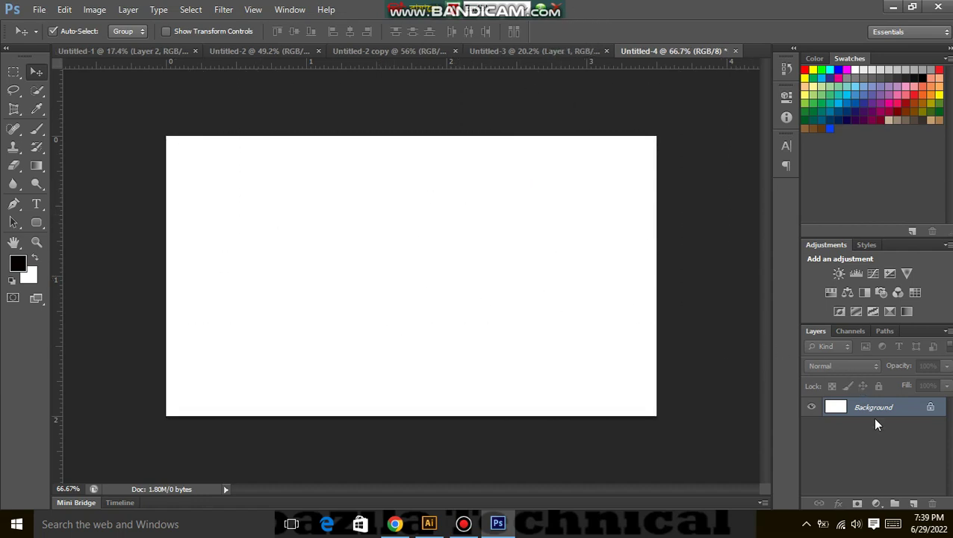
Unlock the white Background as Layer 0 and copy it onto the upper-left area of the wood background in Untitled-3.
double_click(931, 412)
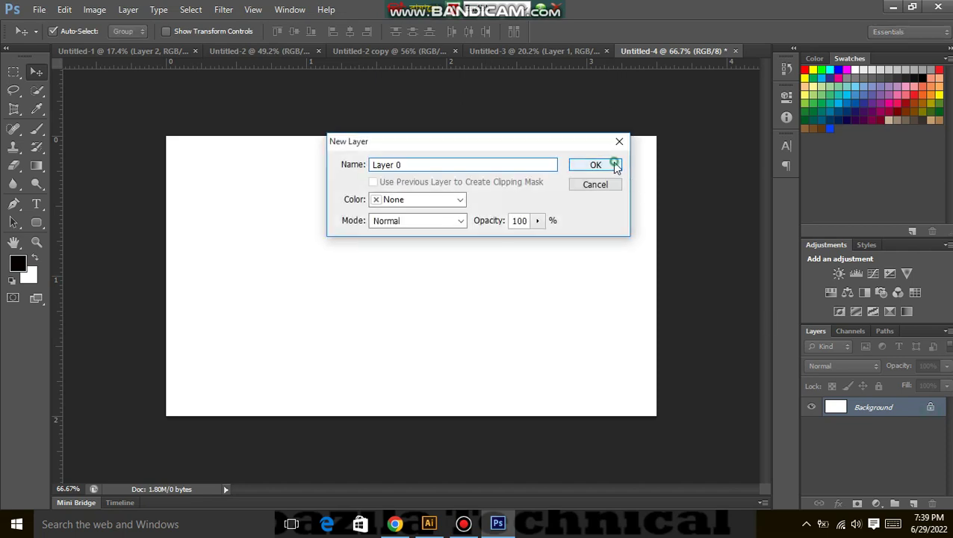
left_click(614, 164)
left_click_drag(442, 308, 429, 286)
scroll(285, 179, "up", 3)
scroll(287, 187, "up", 1)
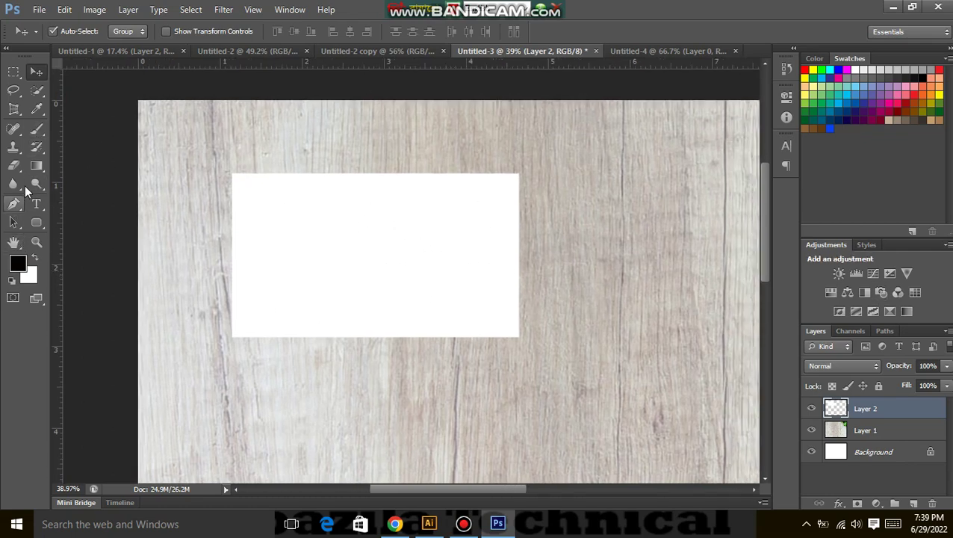
Fill the white card rectangle on Layer 2 with the salmon-orange swatch.
left_click(41, 108)
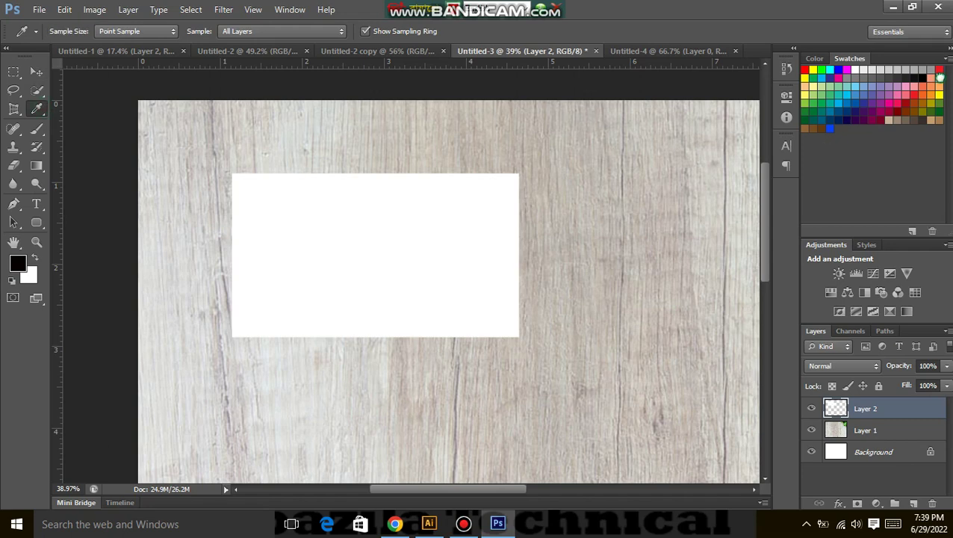
left_click(939, 77)
key("alt+shift+BackSpace")
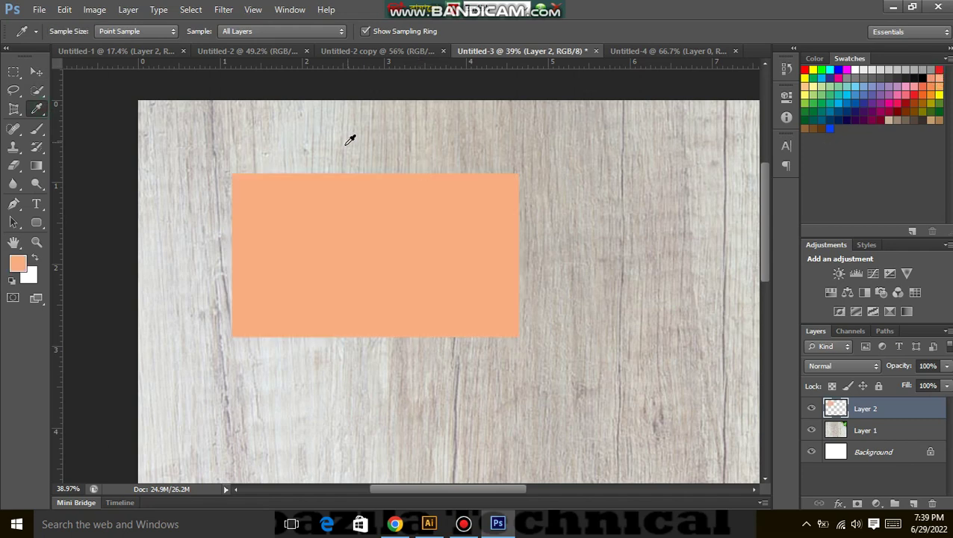
Load the Layer 2 card rectangle as a selection and fill it with the light peach-orange swatch.
left_click(808, 83)
key("alt")
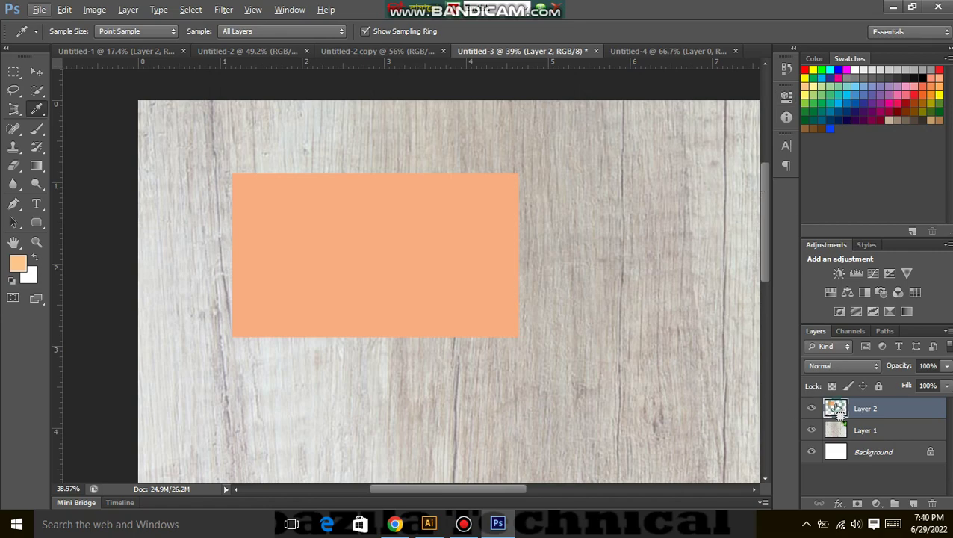
left_click(836, 410, "ctrl")
key("alt+BackSpace")
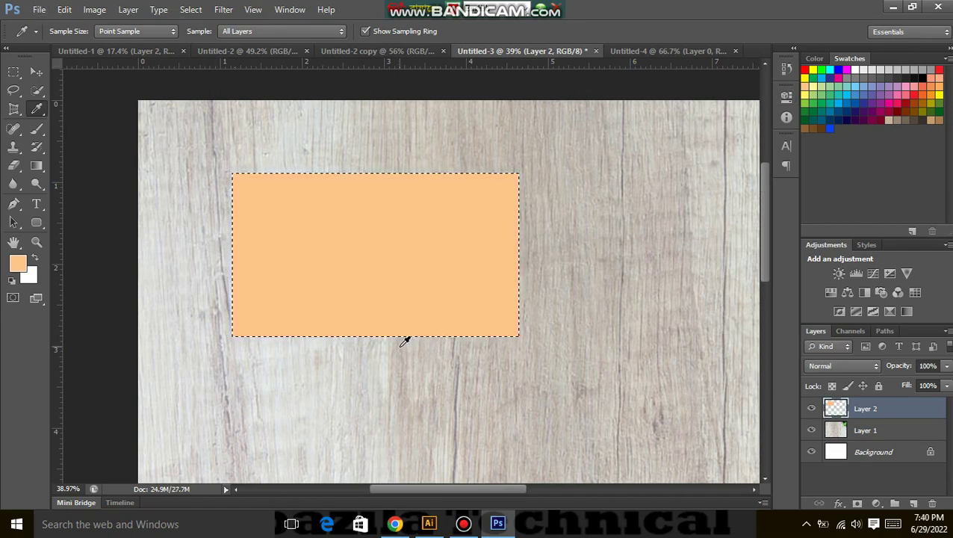
Deselect the peach card rectangle and move it slightly right and down on the wood background.
key("ctrl+d")
key("ctrl+0")
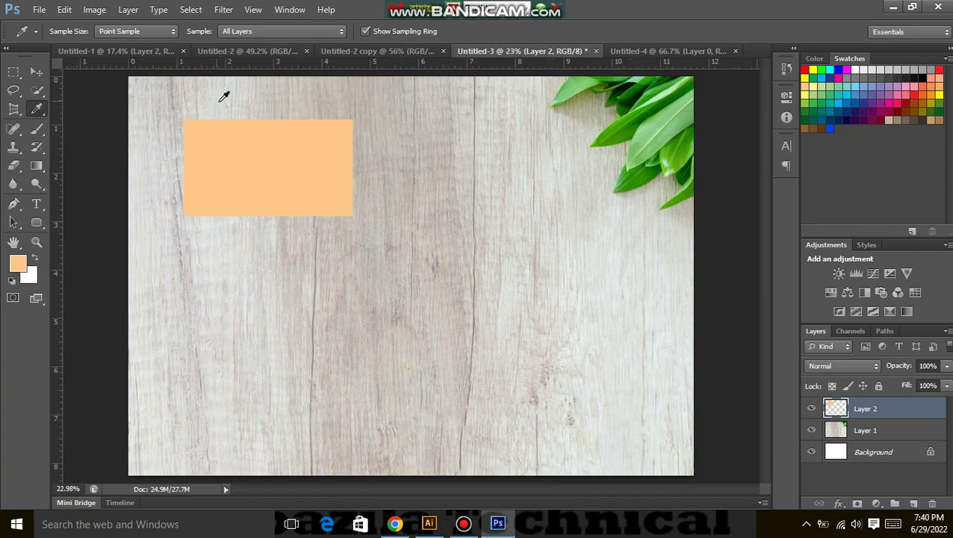
scroll(143, 120, "up", 1)
left_click(36, 70)
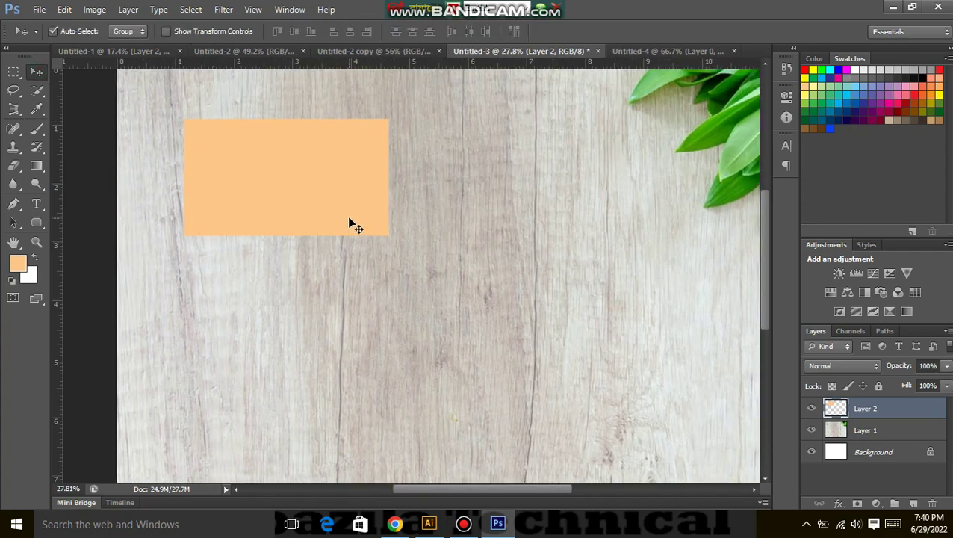
left_click_drag(333, 204, 354, 223)
scroll(337, 220, "up", 3)
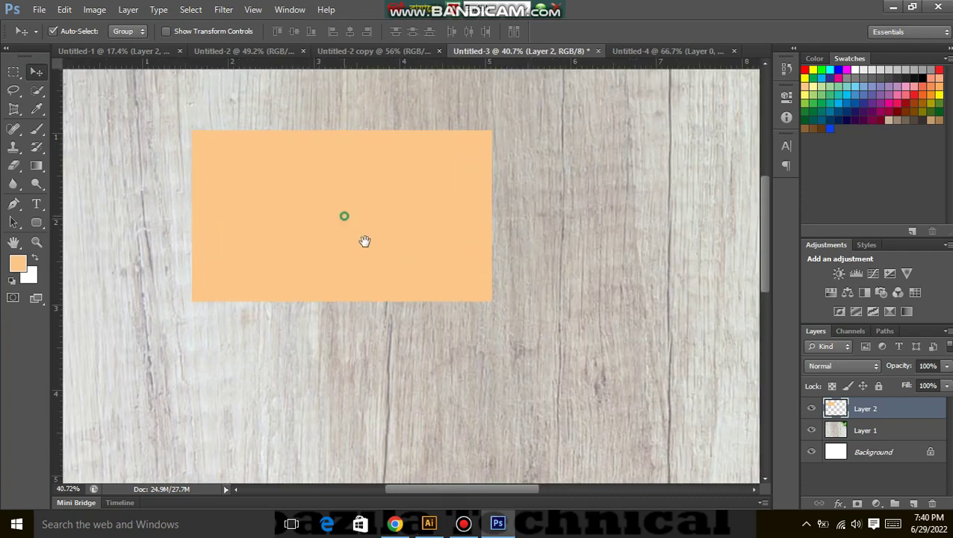
Convert Layer 2 to a smart object and duplicate the card with a small offset down and to the right.
right_click(918, 411)
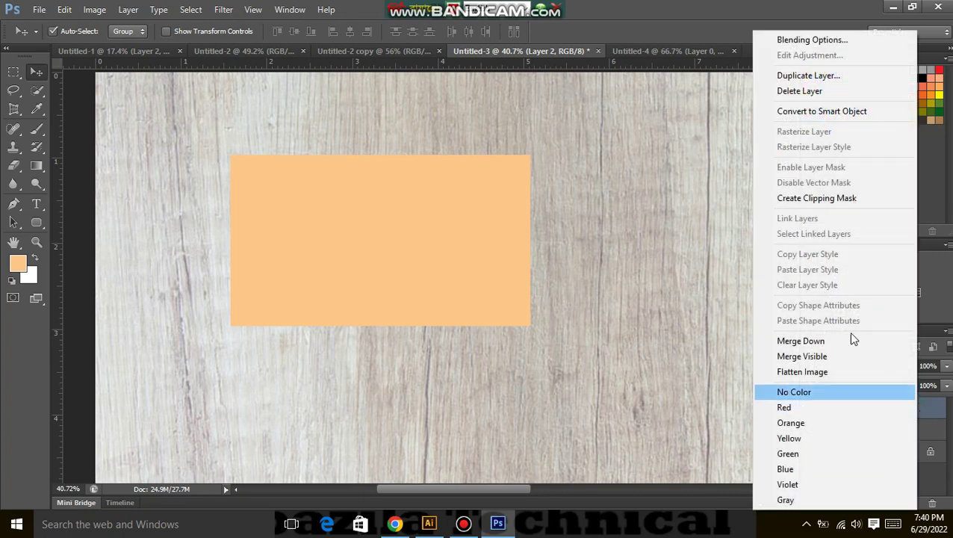
left_click(845, 118)
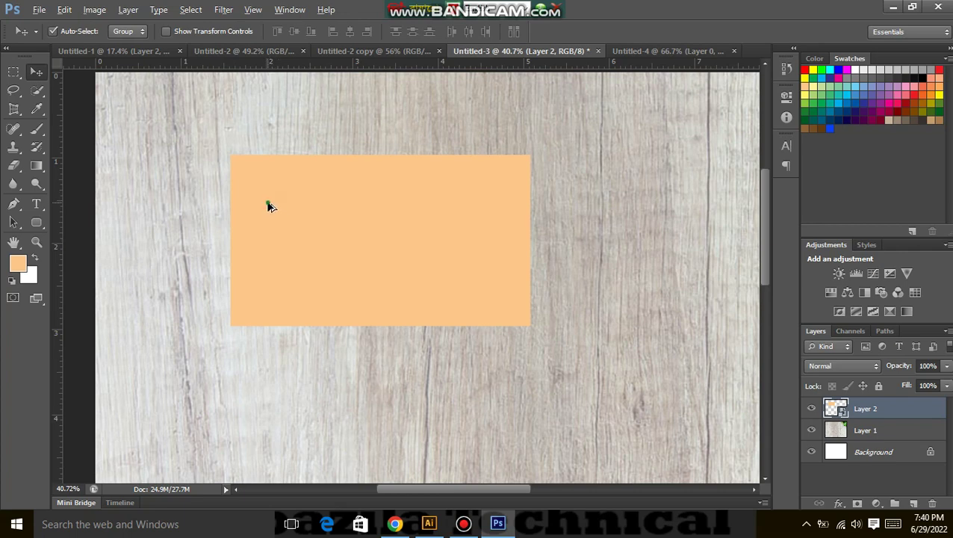
left_click_drag(267, 203, 283, 212)
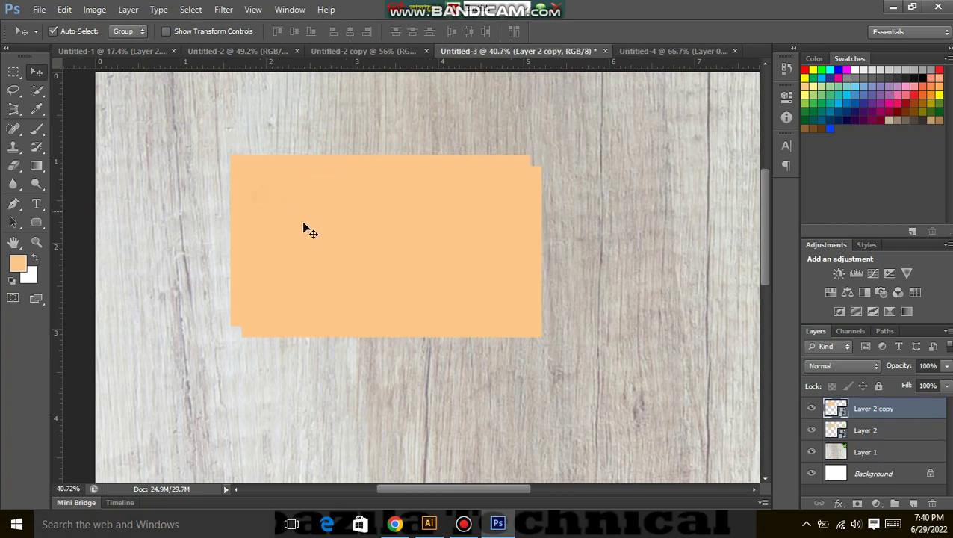
Add a drop shadow to Layer 2 copy with 43% opacity, a -9° angle and a size of 8 px.
left_click(839, 505)
left_click(861, 494)
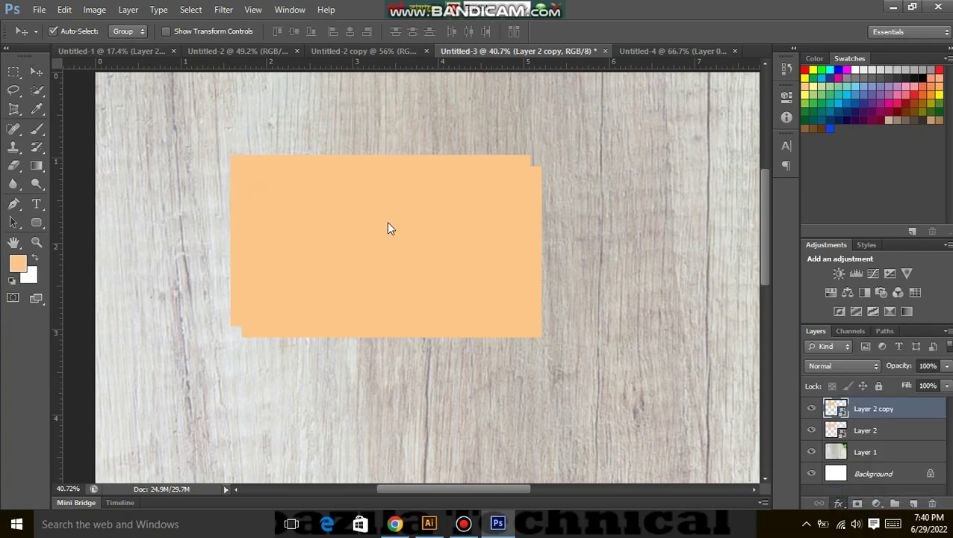
left_click_drag(383, 215, 400, 245)
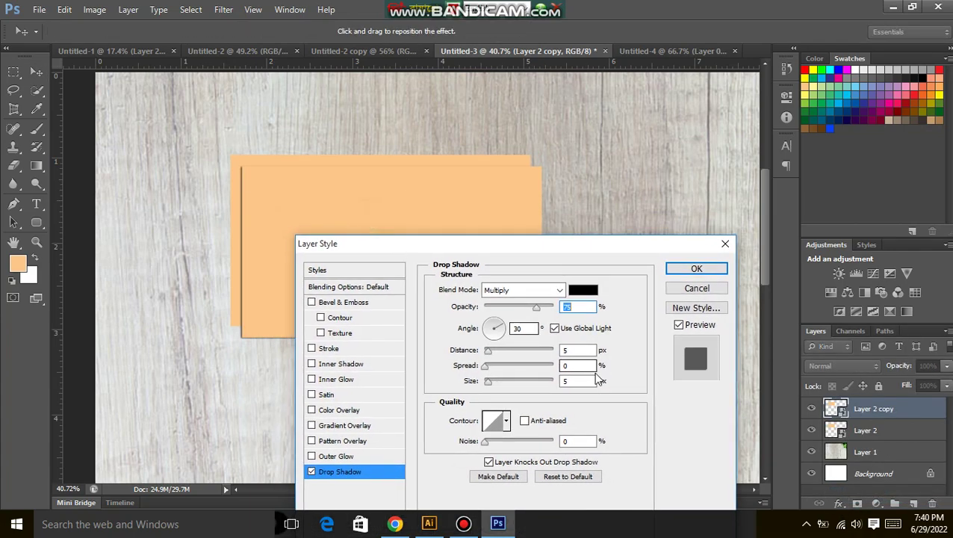
left_click_drag(542, 268, 752, 286)
left_click_drag(713, 342, 714, 352)
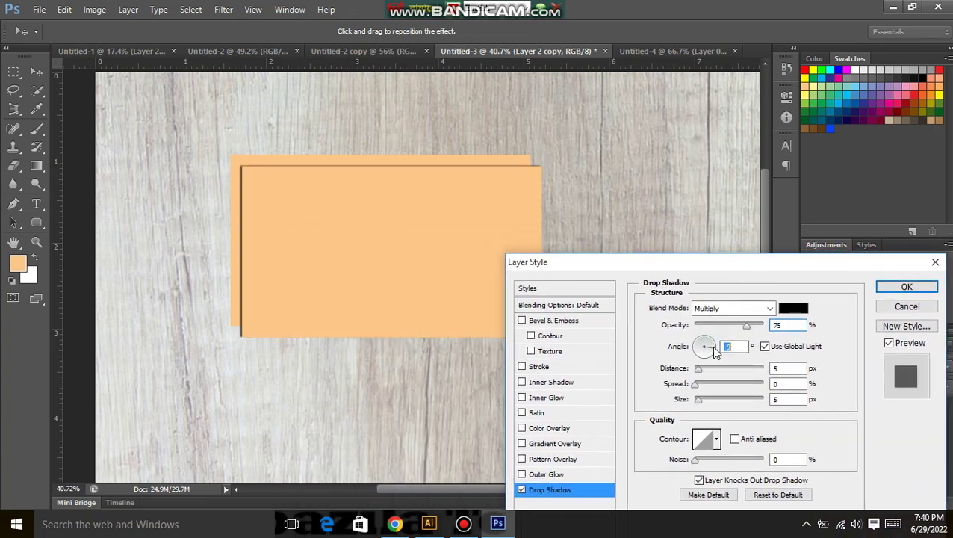
left_click(701, 402)
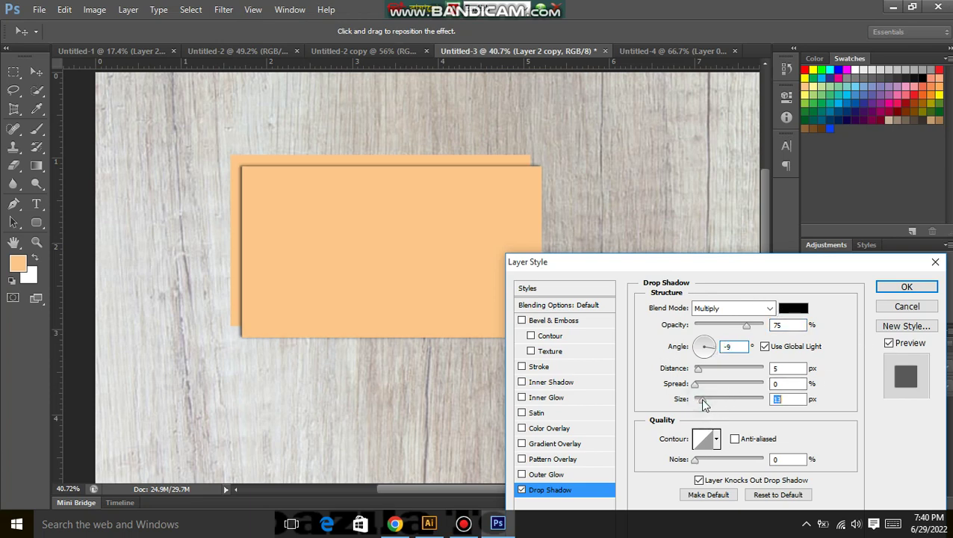
left_click_drag(702, 399, 699, 401)
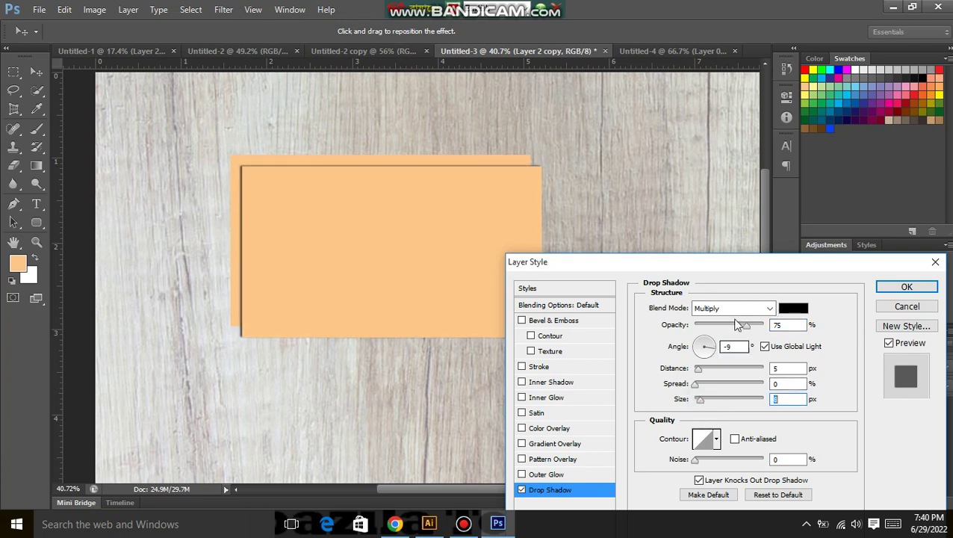
left_click_drag(745, 324, 721, 331)
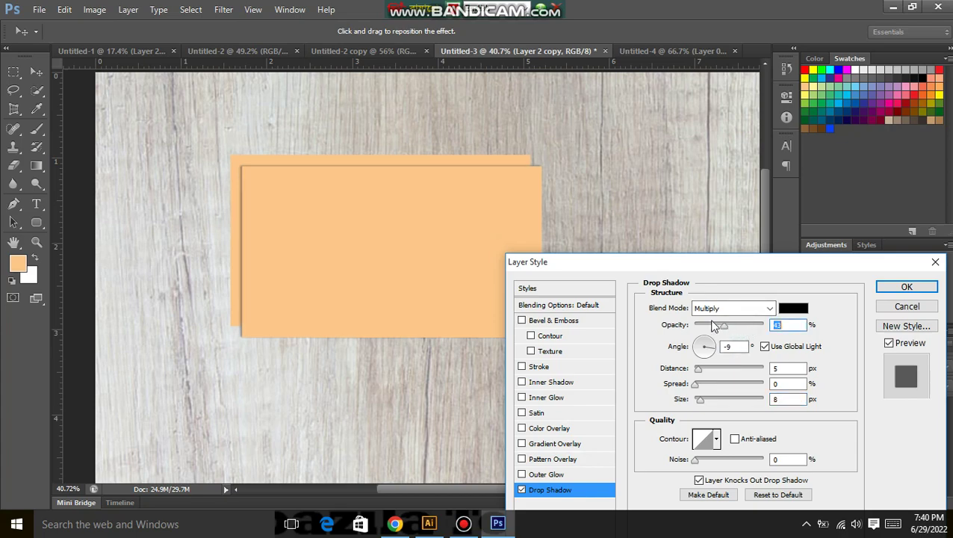
key("Return")
Nudge the shadowed card copy left and up until only a thin edge of the original card shows behind it.
key("Left")
key("Left")
key("Left")
key("Left")
key("Left")
key("Left")
key("Left")
key("Left")
key("Left")
key("Left")
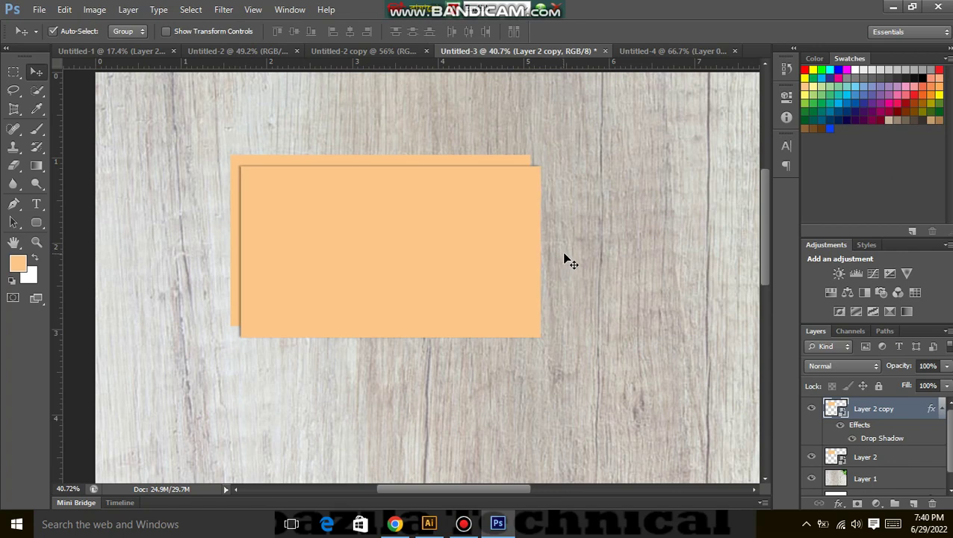
key("Up")
key("Up")
key("Up")
key("Up")
key("Up")
key("Up")
key("Up")
key("Up")
key("Up")
key("Up")
key("Up")
key("Up")
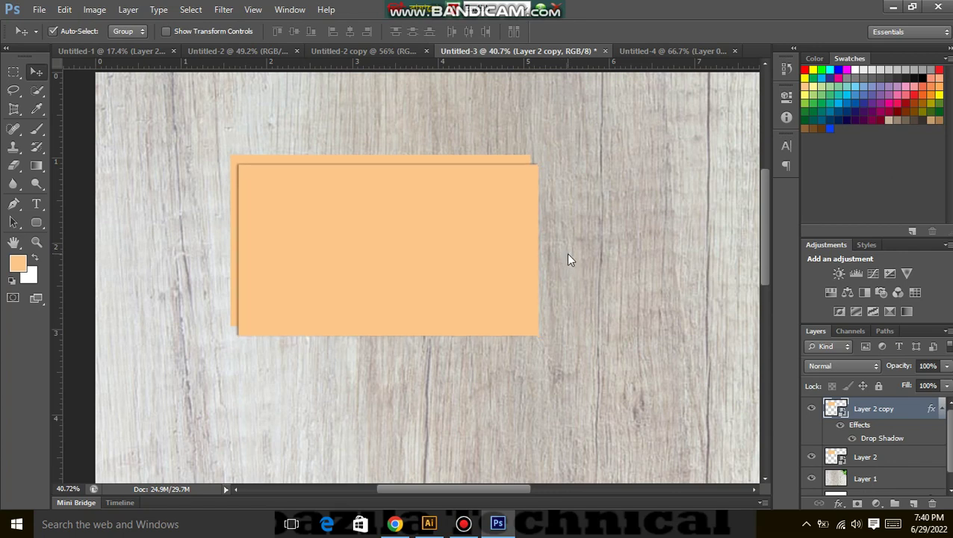
key("Up")
key("Left")
key("Left")
key("Left")
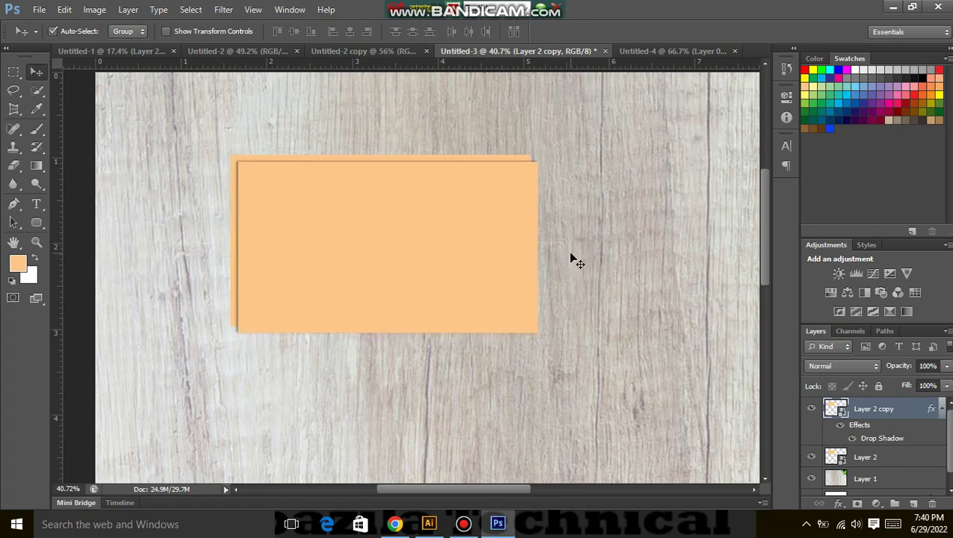
key("Up")
key("Up")
key("Left")
key("Left")
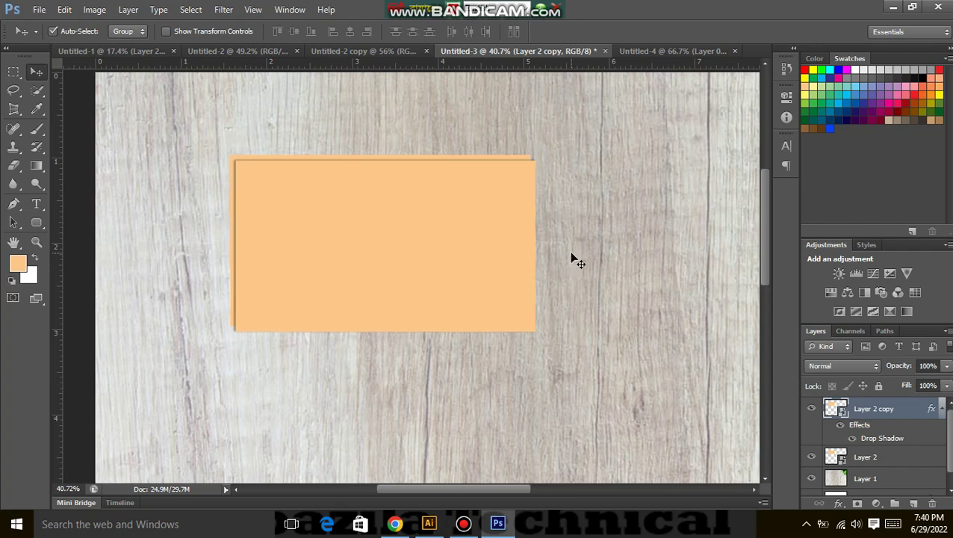
key("Up")
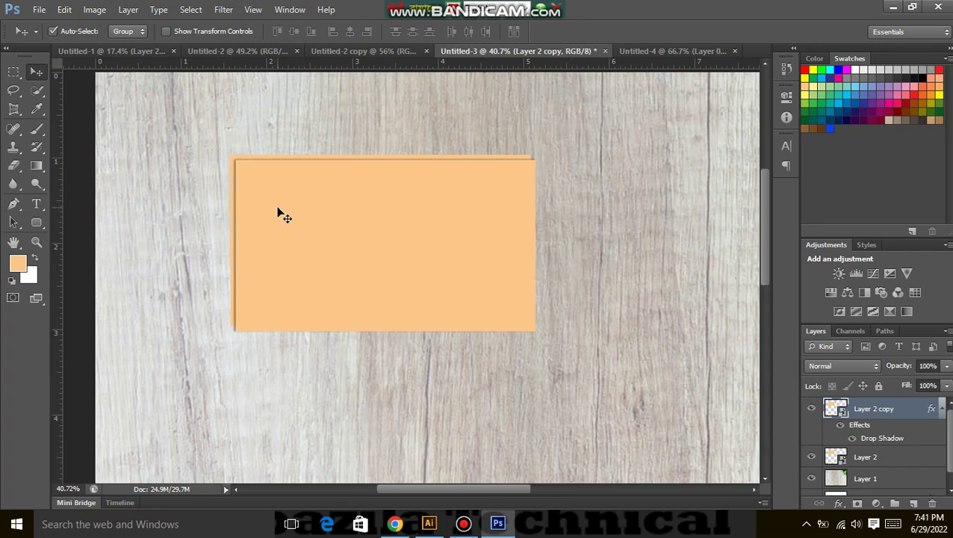
Duplicate the shadowed card as a third card and nudge it left and up to a thin offset.
left_click_drag(284, 213, 295, 221)
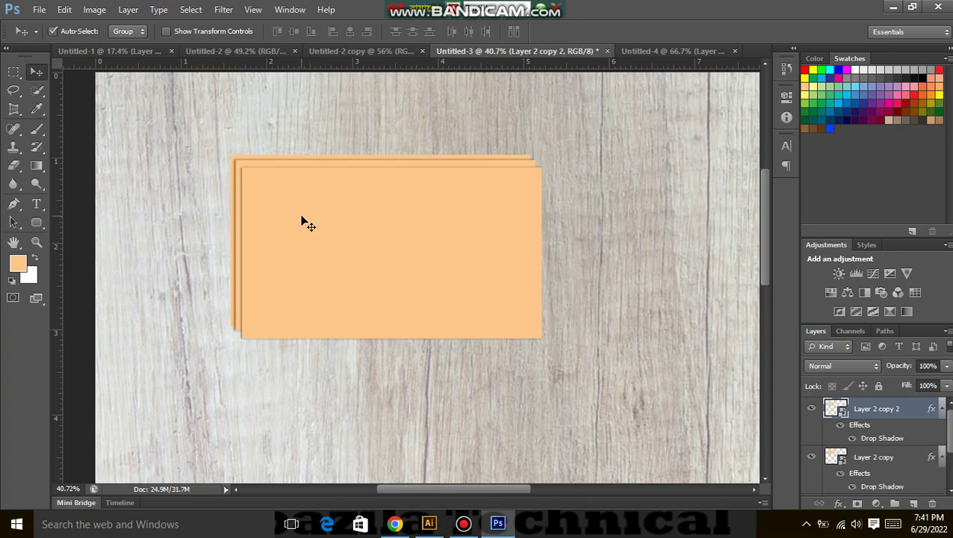
key("Left")
key("Up")
key("Up")
key("Up")
key("Left")
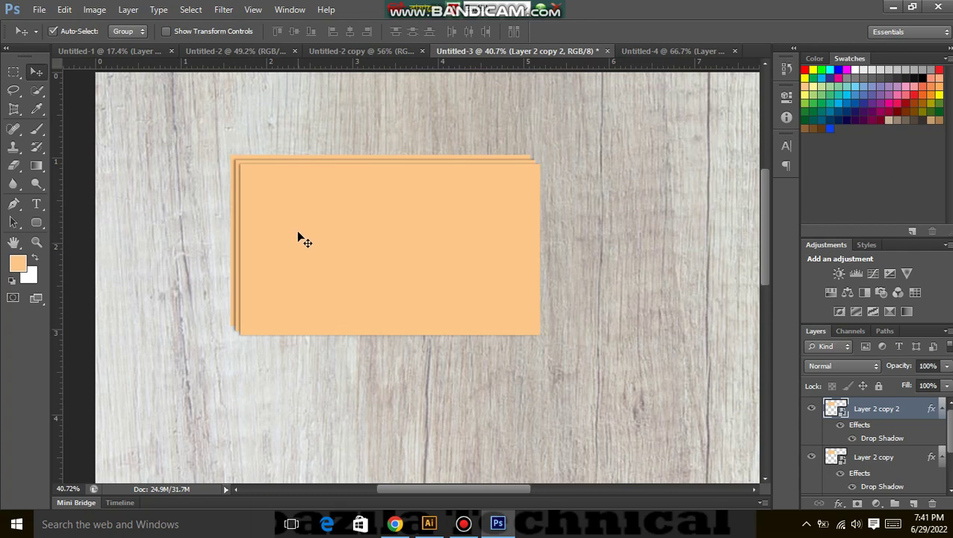
Duplicate the front card again as a fourth card and nudge it left and up to match the stack spacing.
left_click_drag(309, 237, 313, 238)
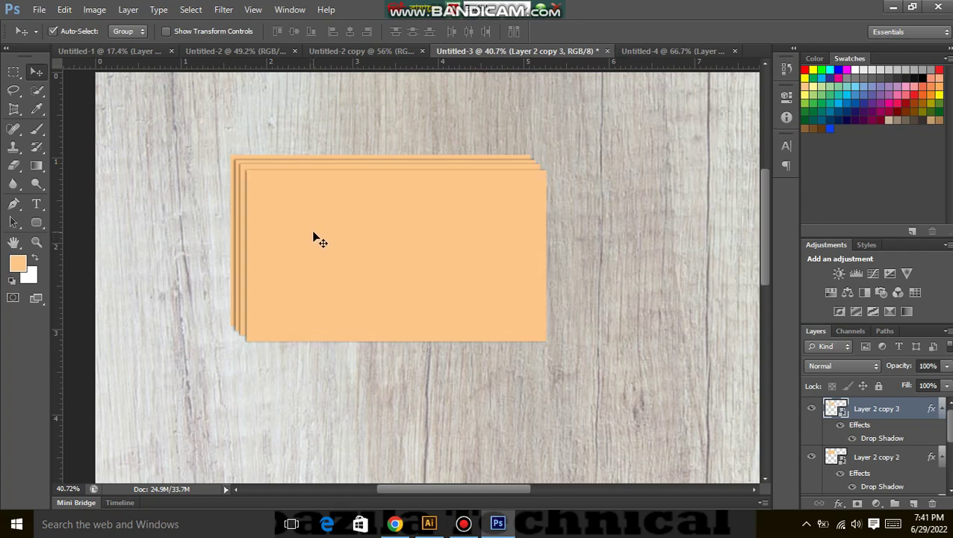
key("Left")
key("Left")
key("Left")
key("Left")
key("Left")
key("Up")
key("Up")
key("Up")
key("Up")
key("Up")
key("Up")
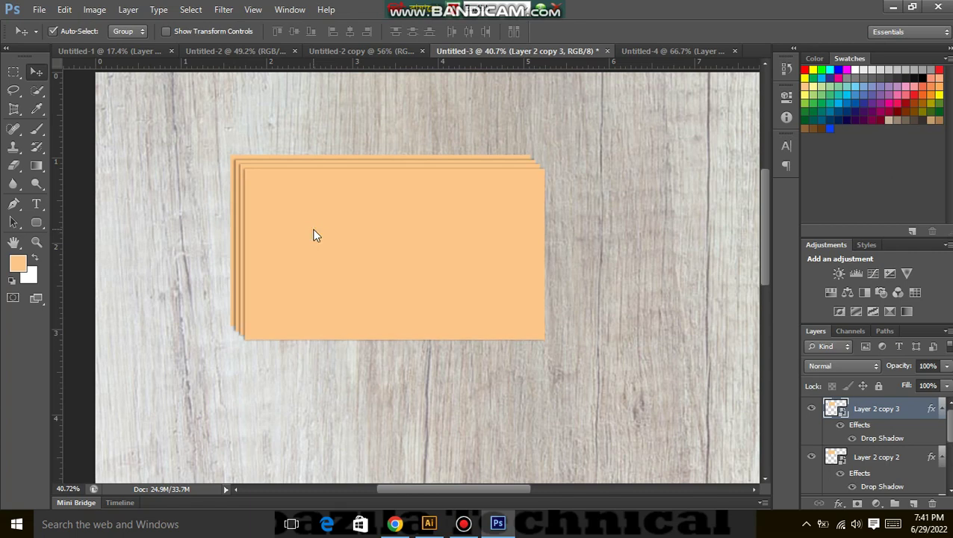
Add a fifth card by duplicating the front one, and nudge it left and up into even spacing.
mouse_move(309, 229)
left_mouse_down()
mouse_move(326, 240)
mouse_move(314, 238)
left_mouse_up()
key("Left")
key("Left")
key("Left")
key("Left")
key("Left")
key("Up")
key("Up")
key("Up")
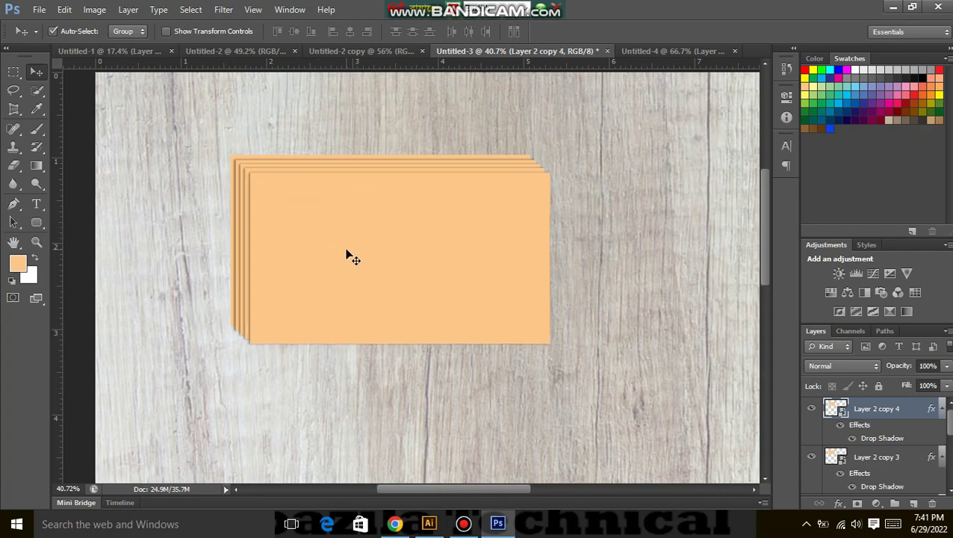
Examine the card stack and its layers, toggling the visibility of Layer 2 copy 4 to identify the front card.
key("ctrl+0")
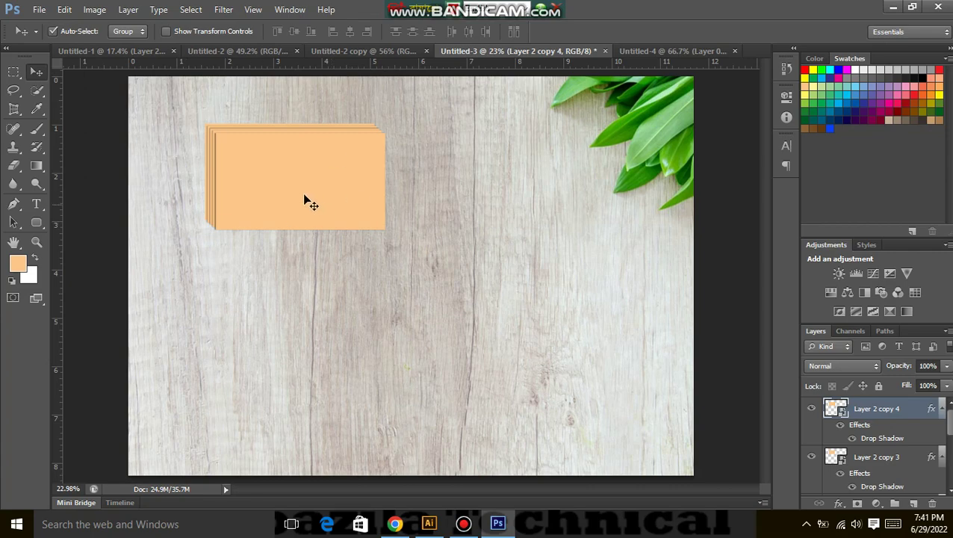
scroll(270, 177, "up", 5)
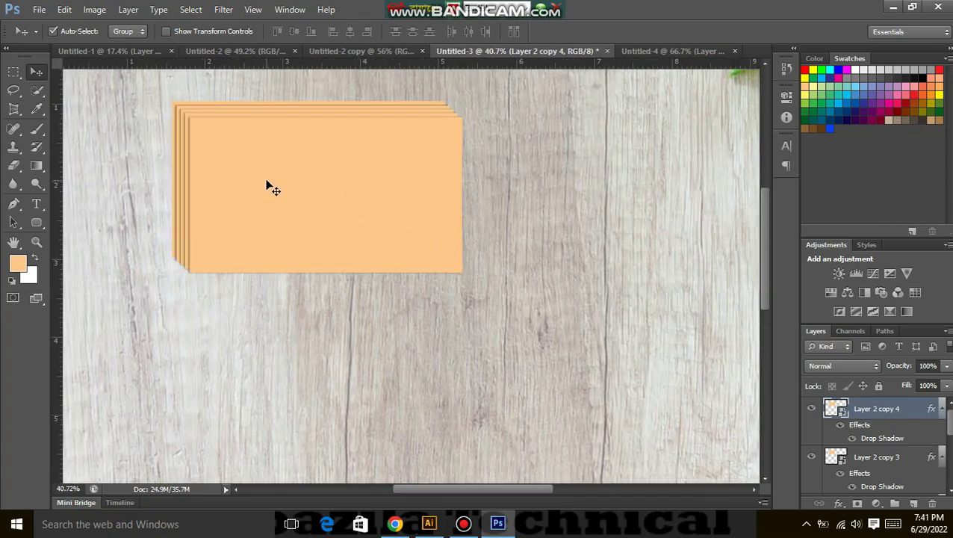
left_click_drag(298, 233, 329, 266)
scroll(888, 459, "down", 5)
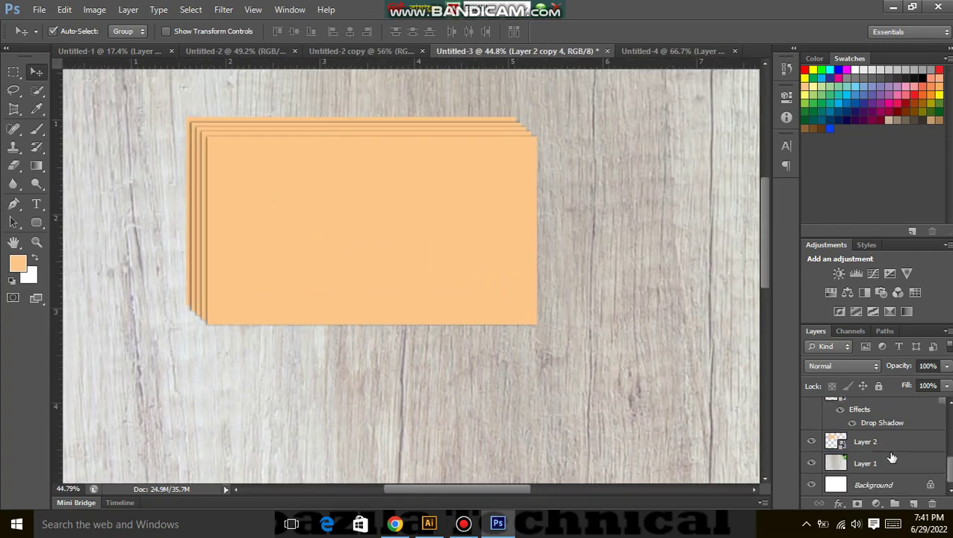
scroll(874, 454, "up", 5)
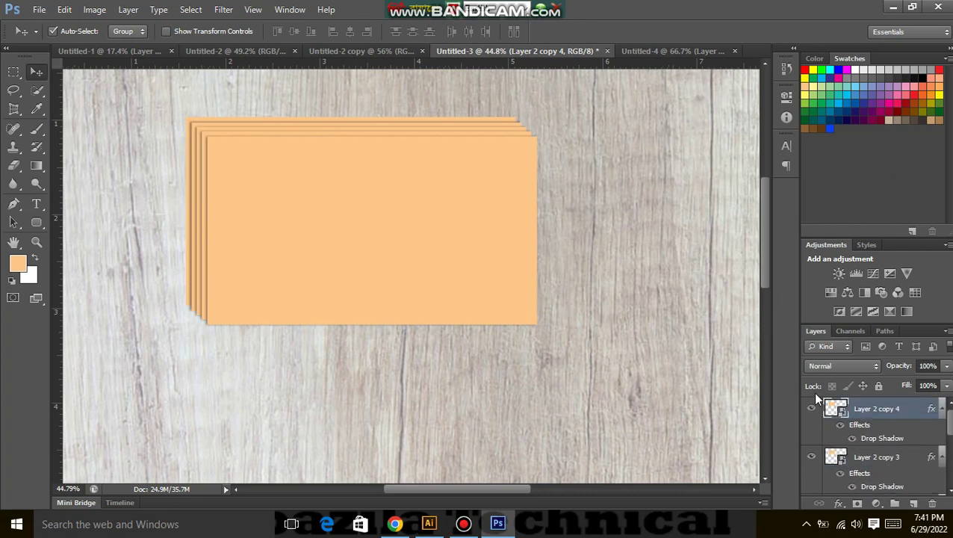
left_click(812, 410)
key("Right")
key("Down")
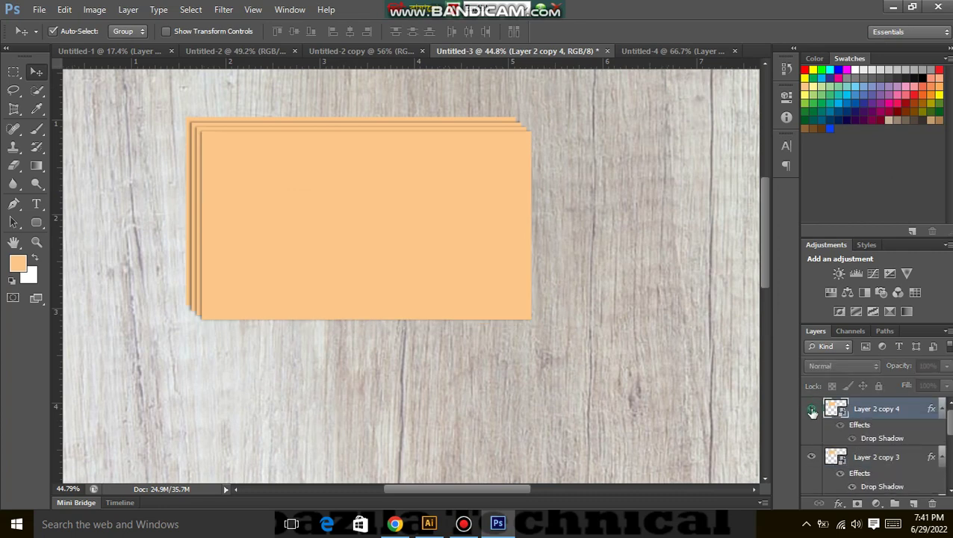
Group the layers from Layer 2 copy 3 down to Layer 2, and check the group by toggling its visibility.
left_click(883, 462)
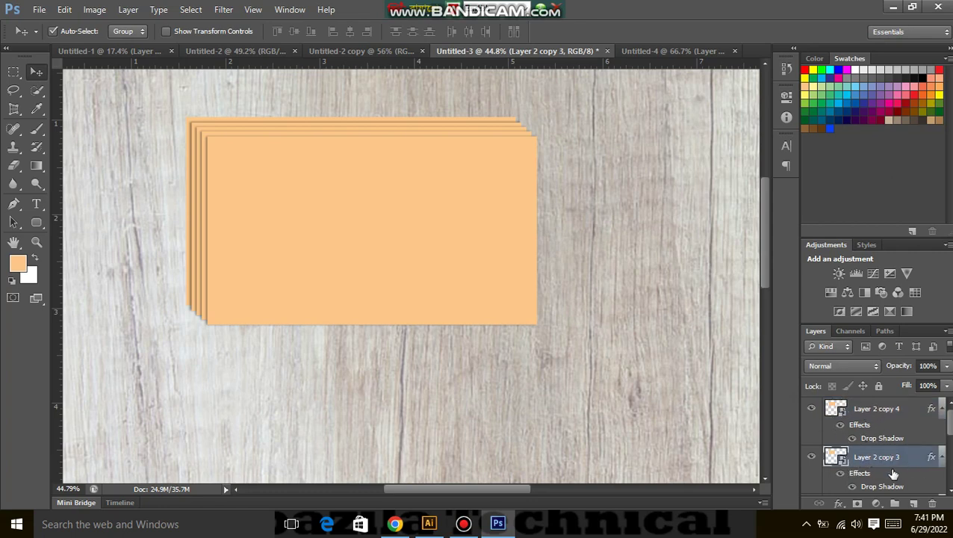
scroll(893, 473, "down", 5)
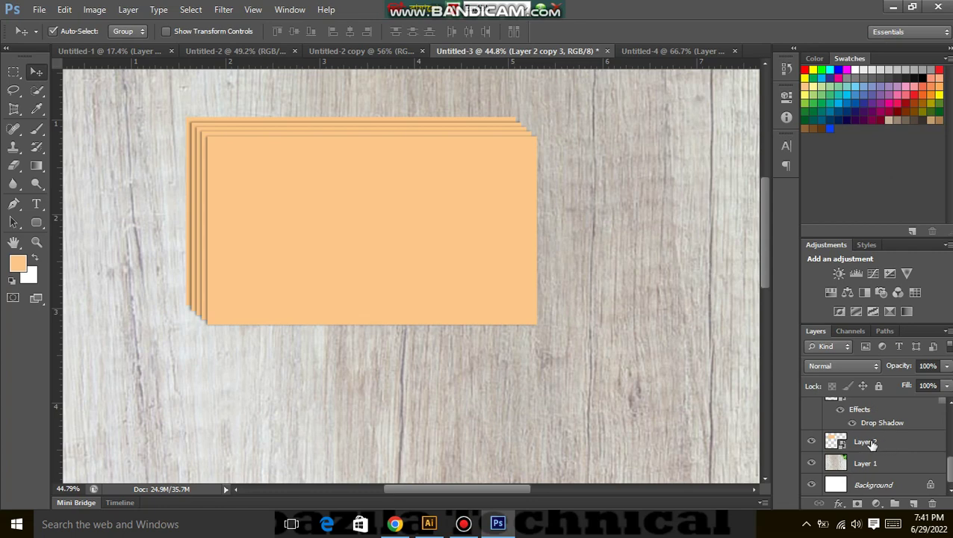
left_click(875, 444)
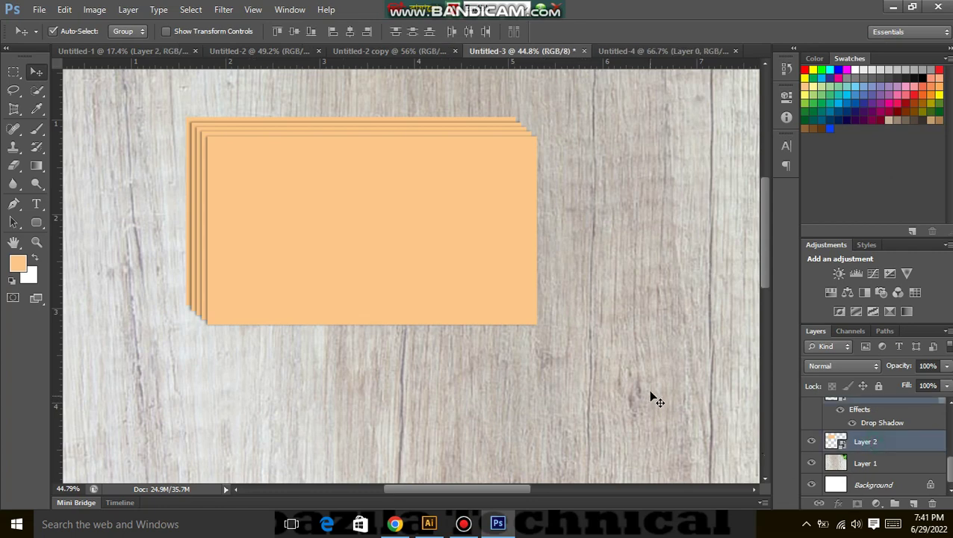
key("ctrl+g")
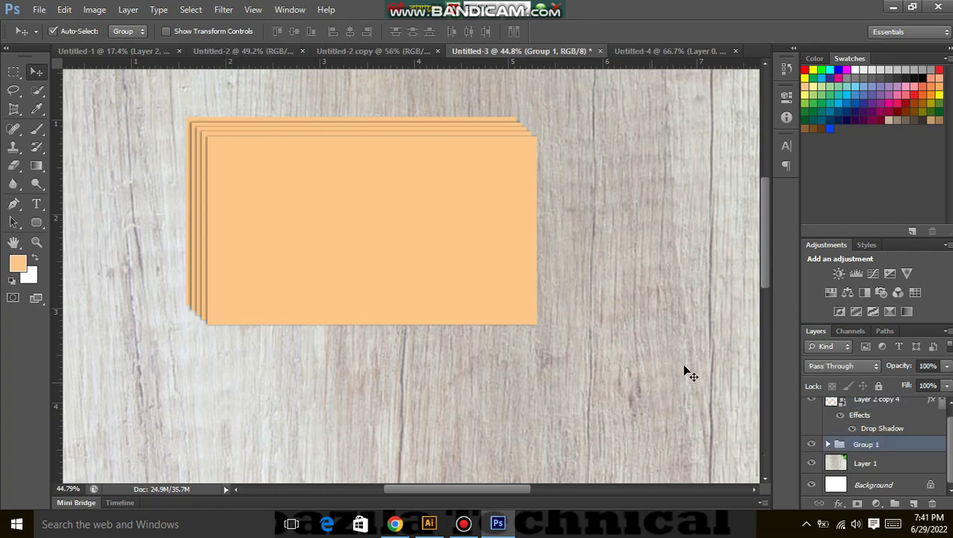
left_click(812, 444)
left_click(811, 445)
left_click(811, 444)
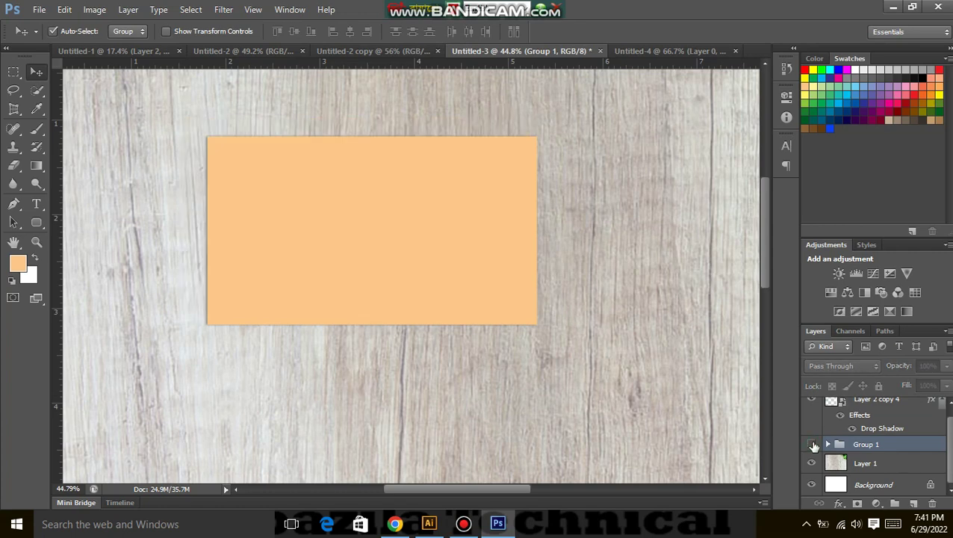
left_click(812, 444)
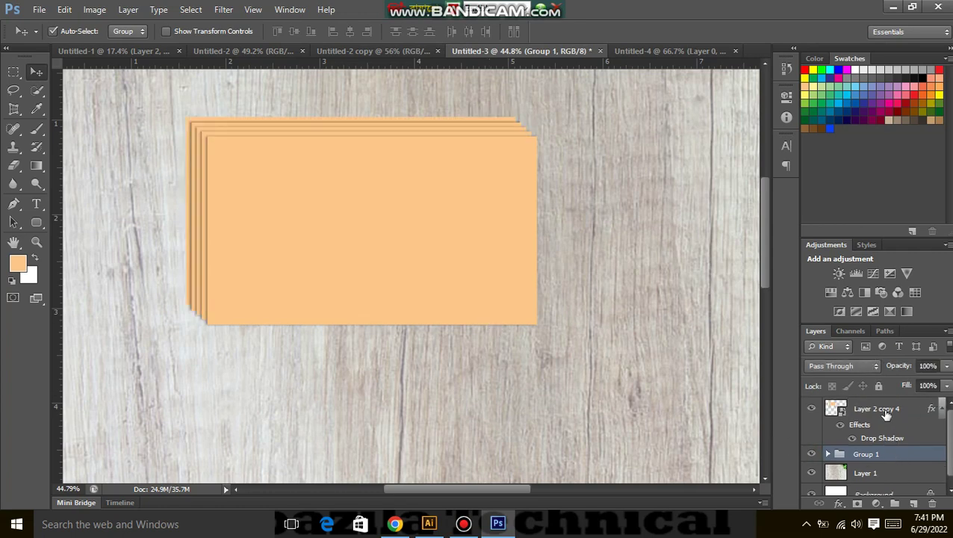
Rename Layer 2 copy 4 as design, and select Group 1.
left_click(885, 413)
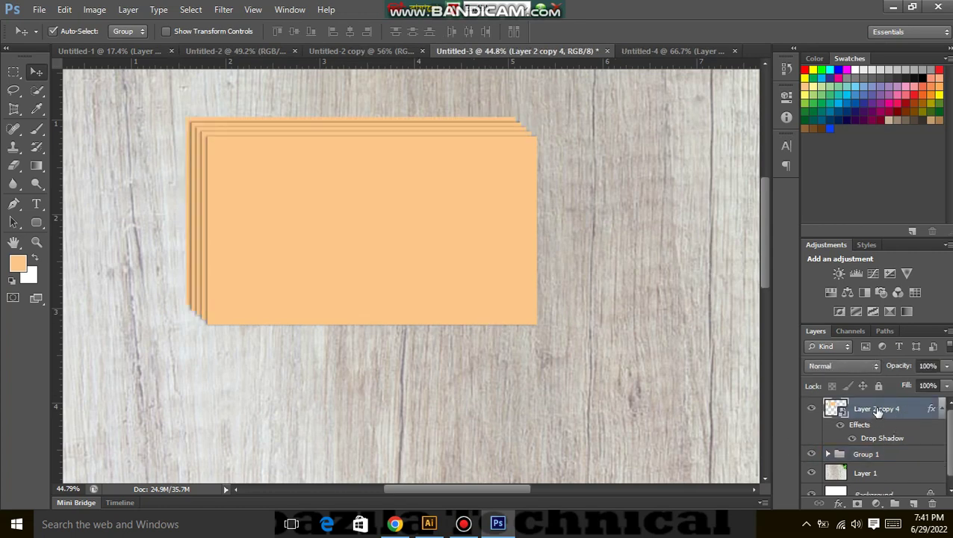
double_click(878, 411)
type("design")
key("Return")
left_click(879, 455)
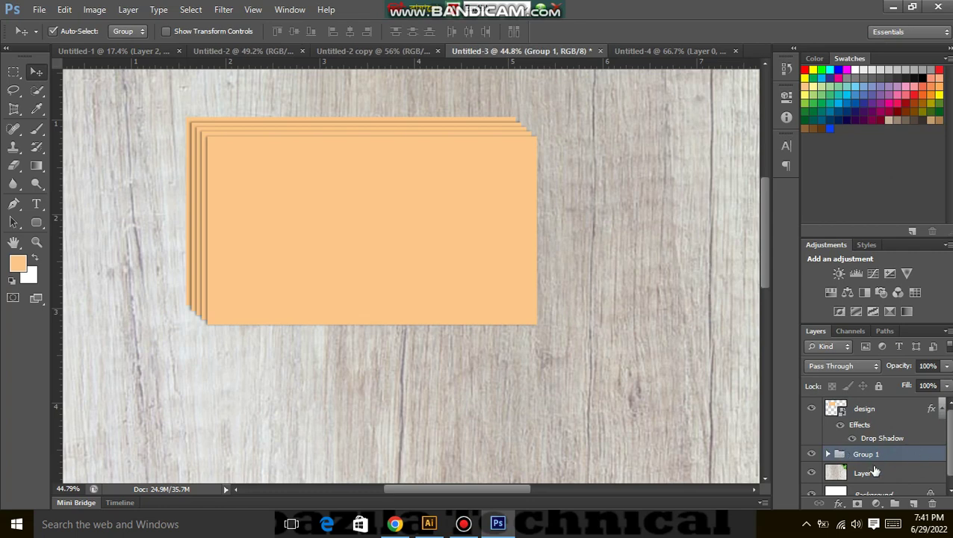
Rename Group 1 as mockup, and select the design layer.
right_click(877, 455)
left_click(877, 460)
double_click(877, 457)
type("mockup")
key("Return")
left_click(885, 411)
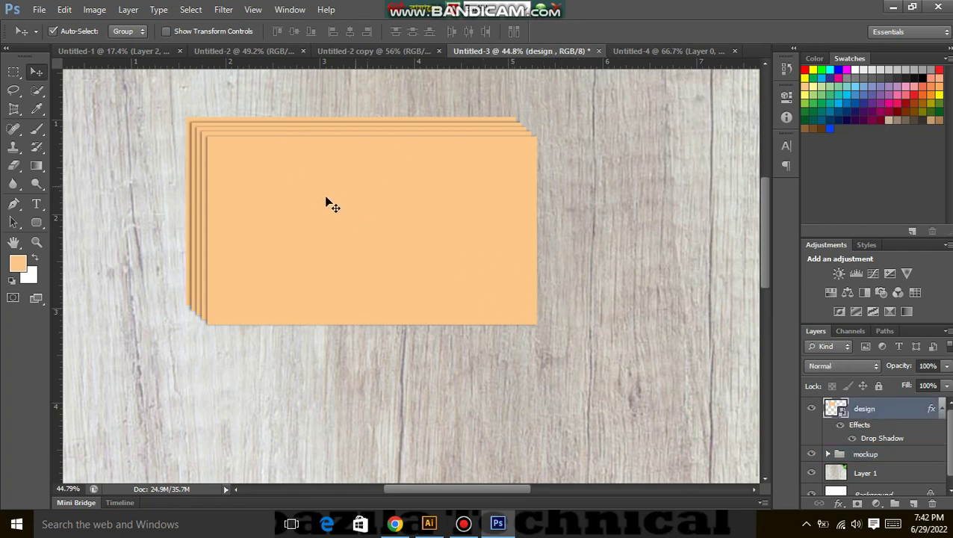
Open the contents of the design layer's smart object for editing.
scroll(345, 290, "down", 2)
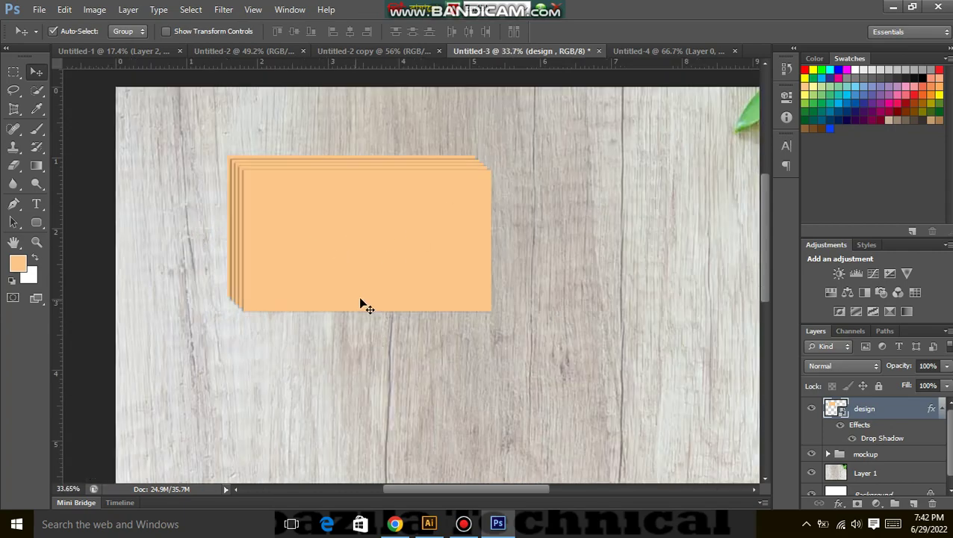
scroll(314, 183, "up", 1)
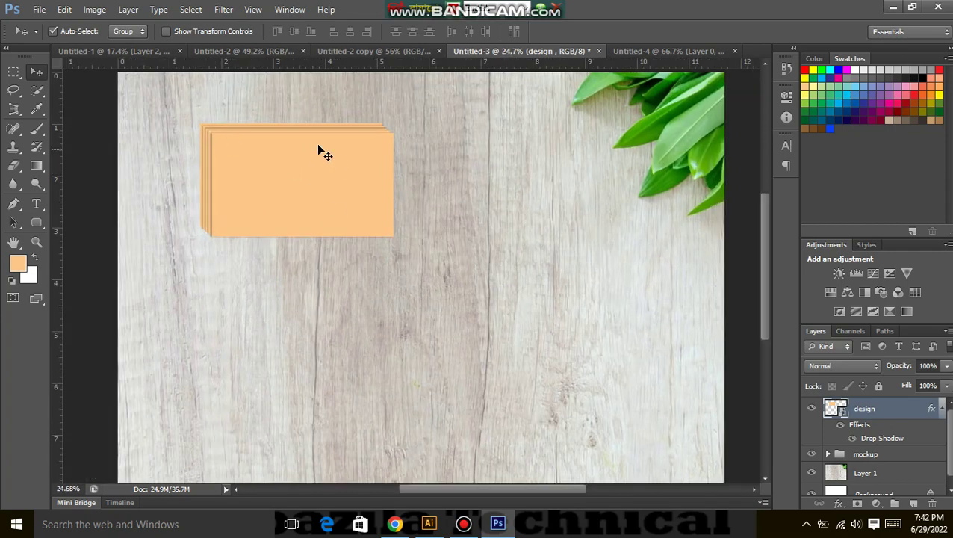
scroll(310, 152, "up", 4)
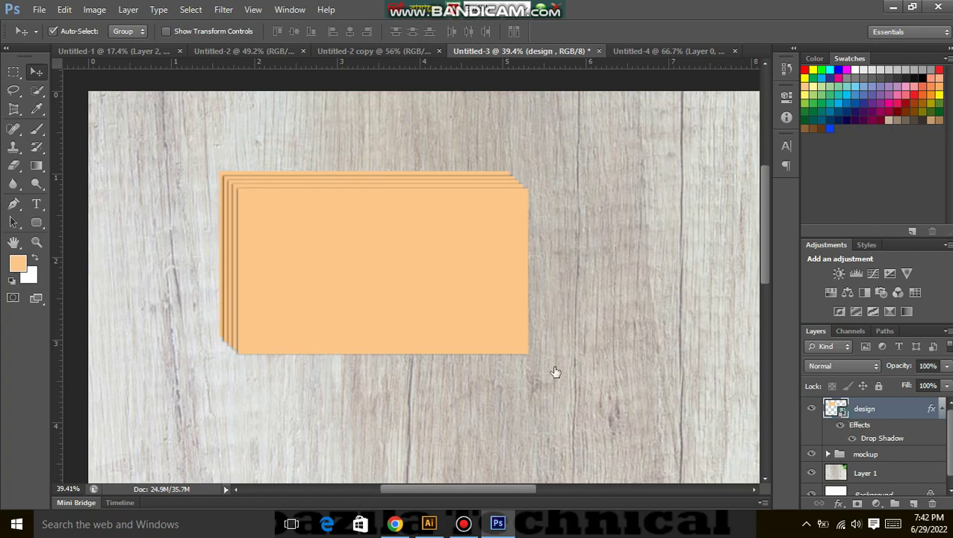
double_click(889, 409)
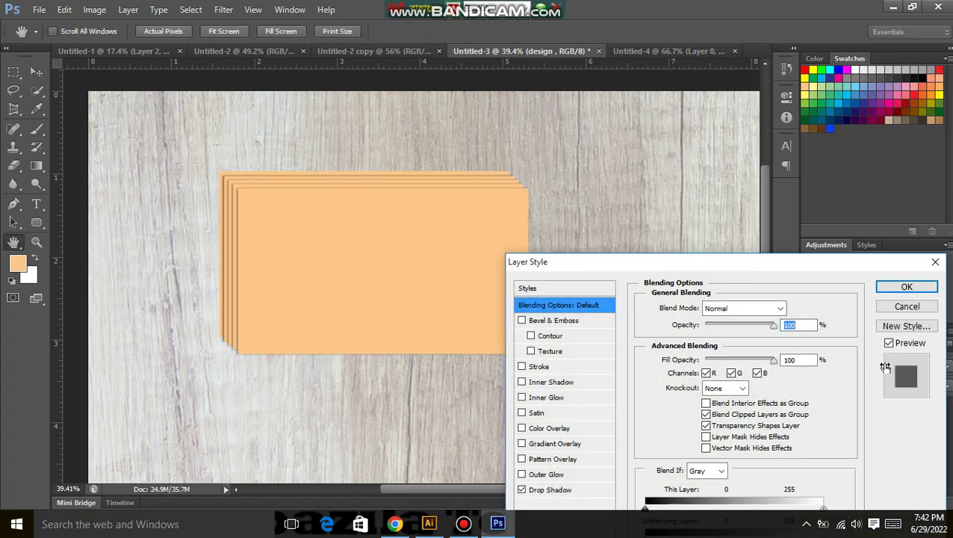
left_click(899, 307)
double_click(840, 409)
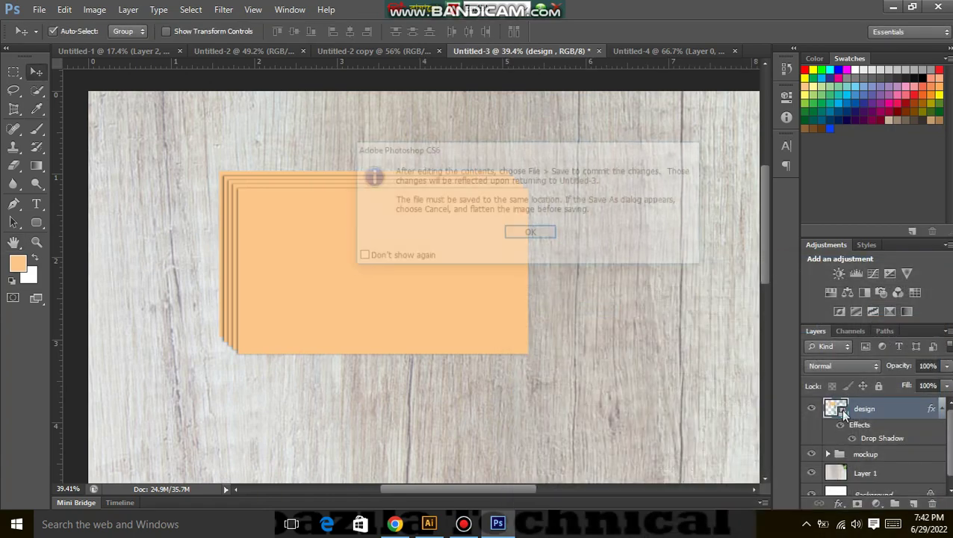
left_click(530, 234)
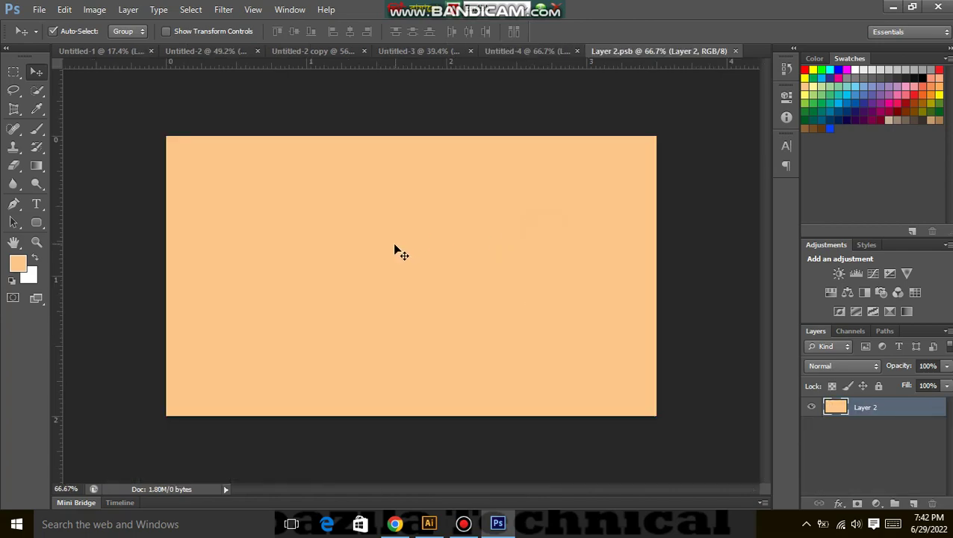
In Untitled-2, unlock the background as Layer 0 and copy the entire card design.
left_click(414, 52)
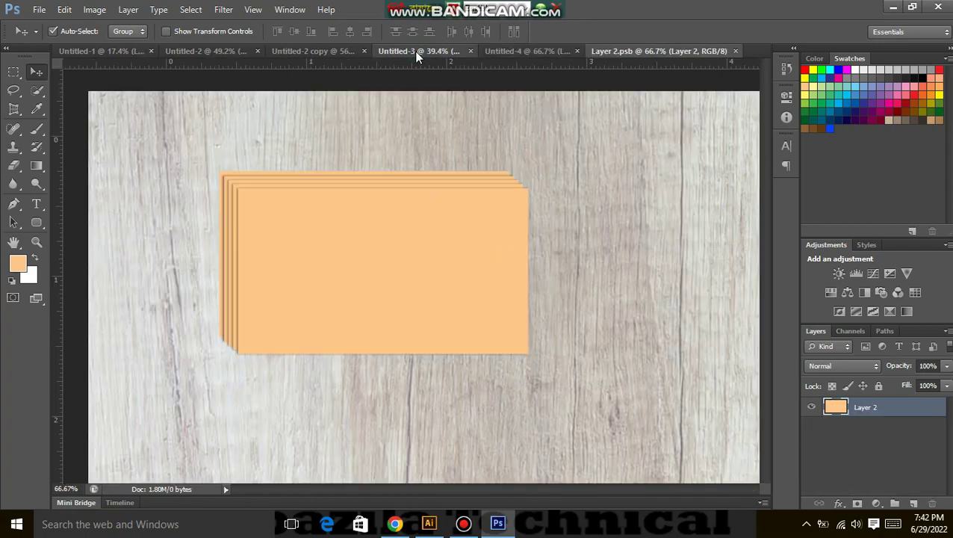
left_click(345, 50)
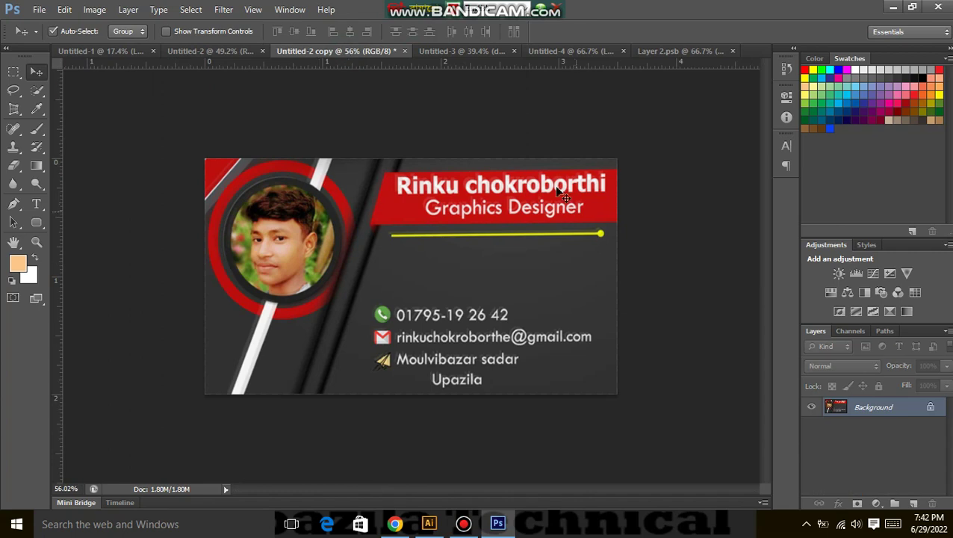
left_click(215, 52)
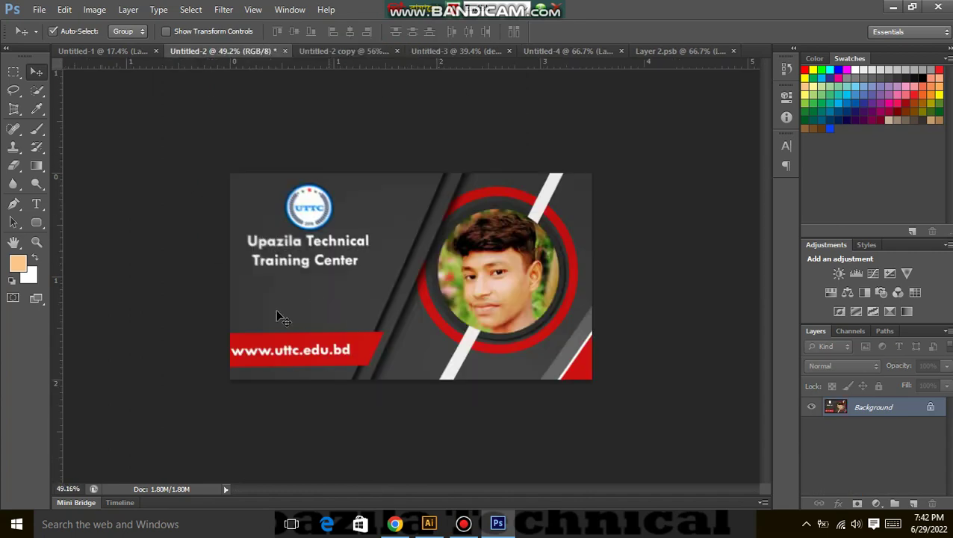
scroll(440, 310, "up", 2)
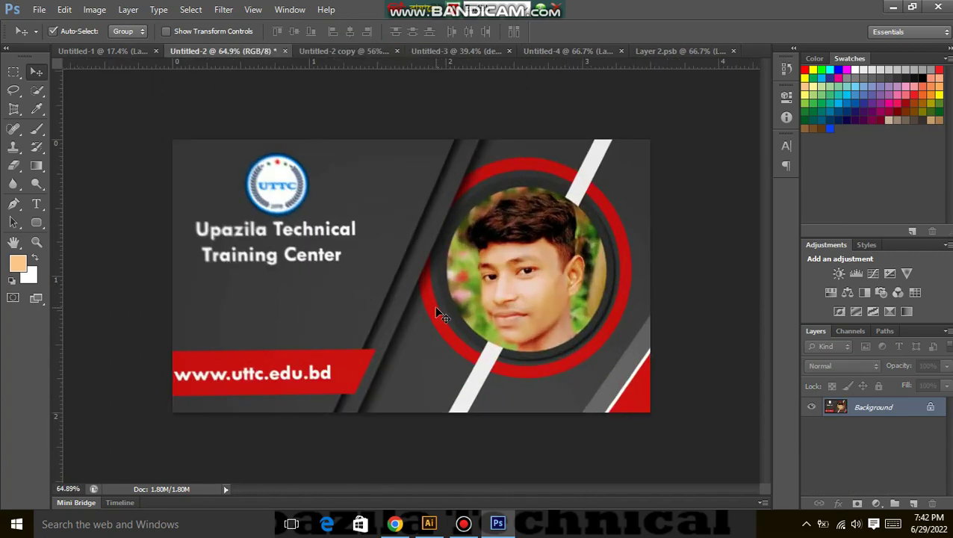
scroll(436, 312, "down", 3)
scroll(439, 310, "up", 3)
scroll(440, 312, "up", 1)
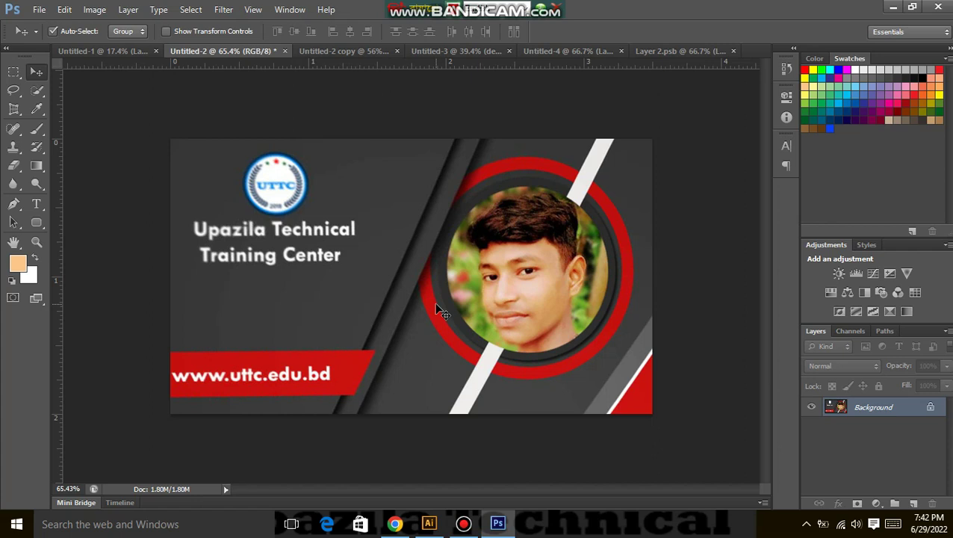
key("ctrl+a")
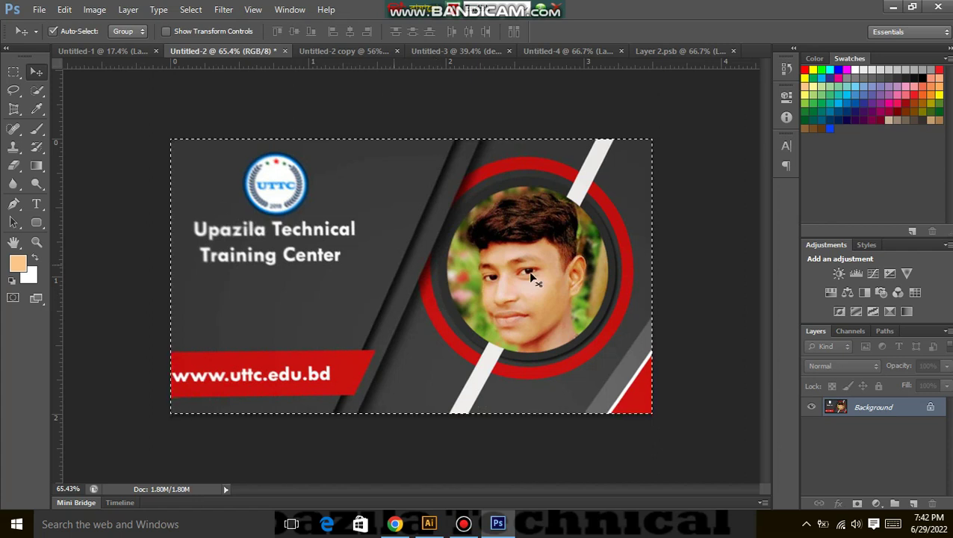
double_click(929, 409)
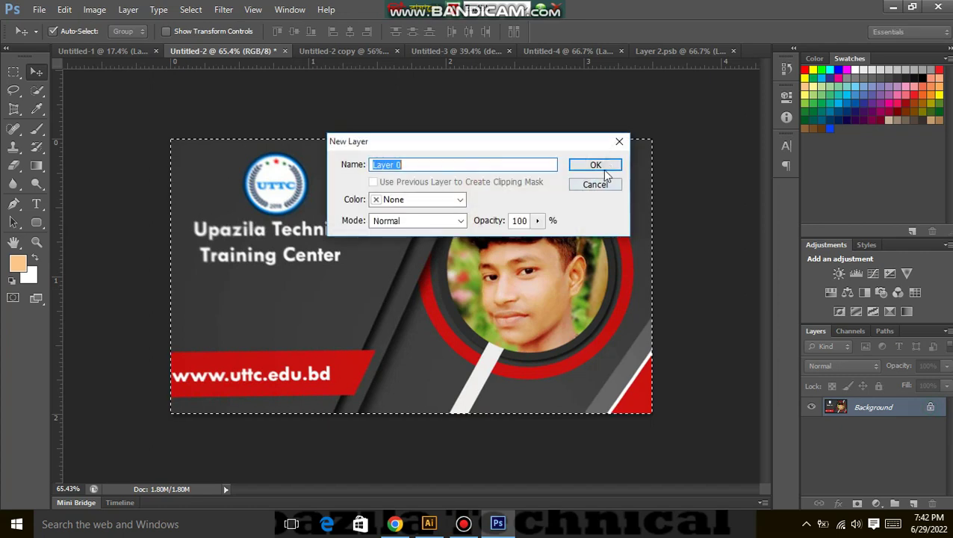
left_click(600, 163)
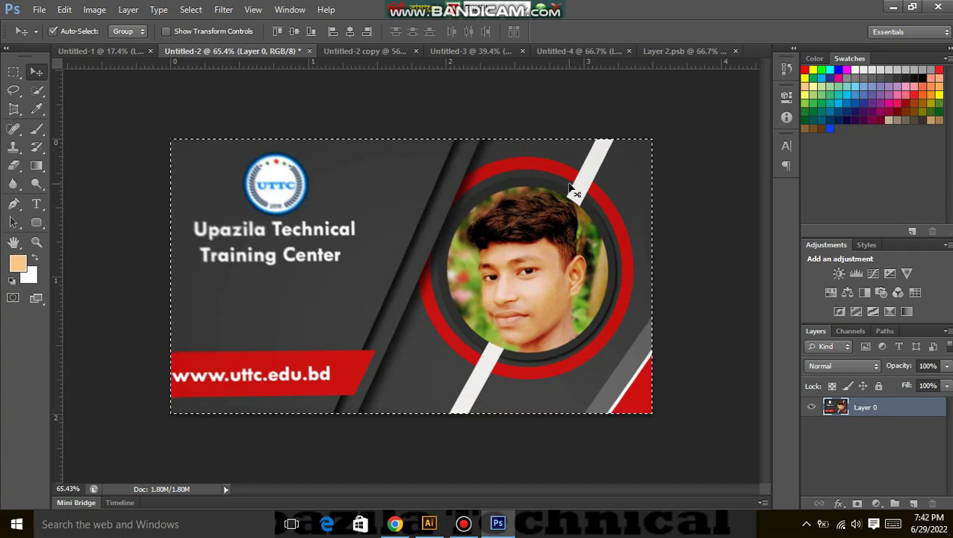
Paste the copied card design onto a new layer above Layer 2 in Layer 2.psb, and check its fit with Free Transform.
left_click(723, 54)
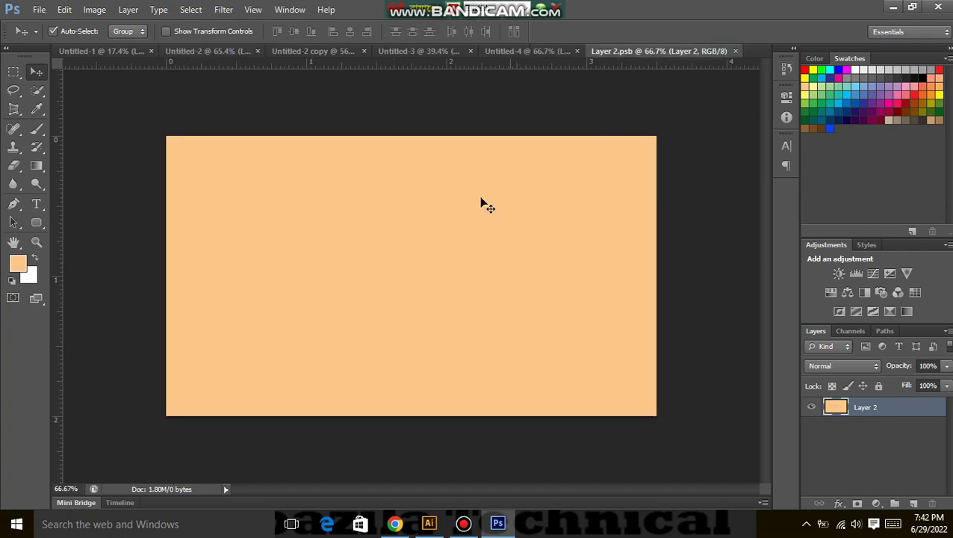
key("ctrl+a")
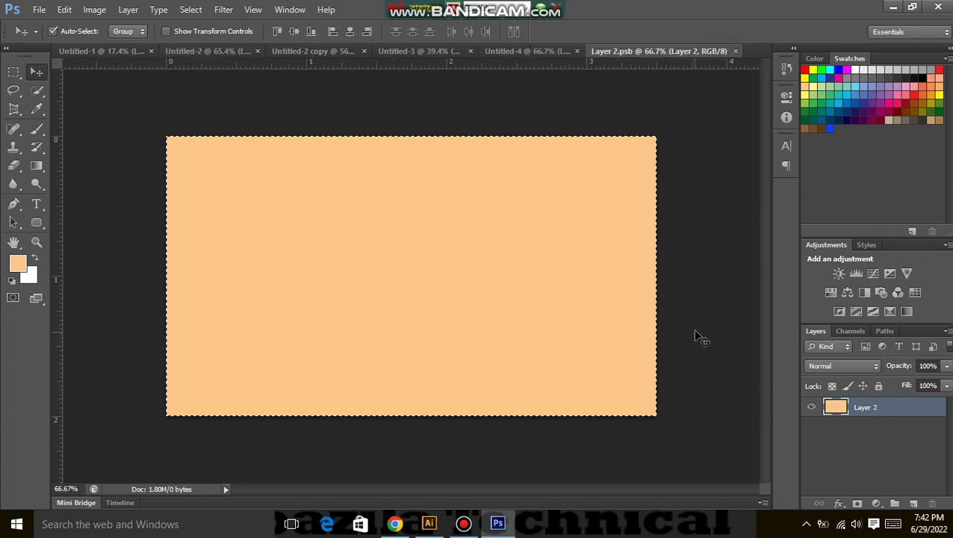
key("ctrl+d")
key("ctrl+shift+alt+n")
key("ctrl+v")
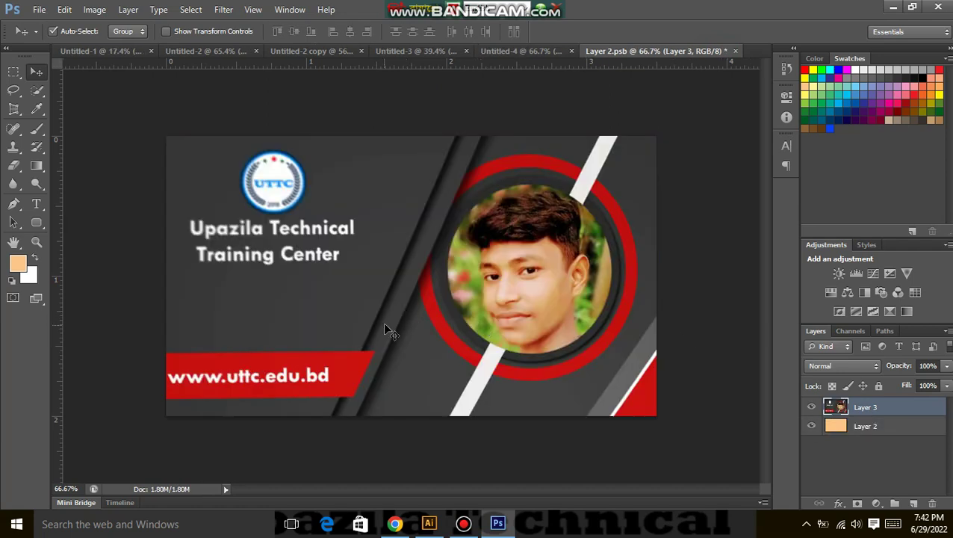
key("ctrl+t")
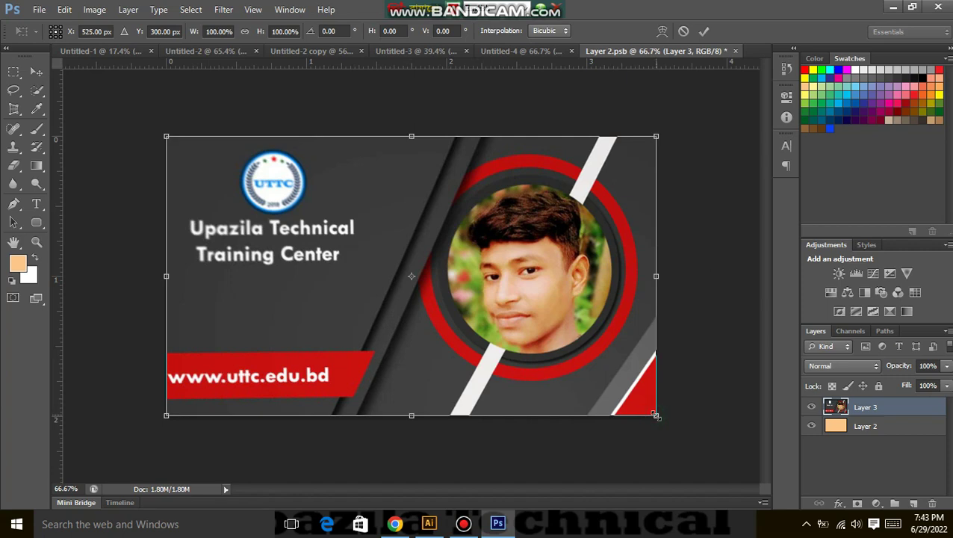
key("Return")
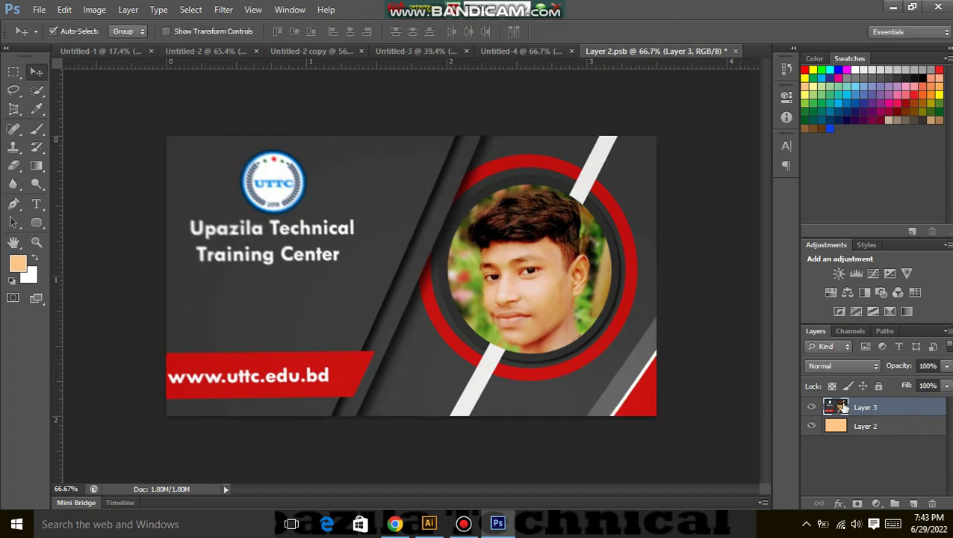
Clip the pasted design to Layer 2 with a clipping mask, and save the smart object contents.
right_click(878, 407)
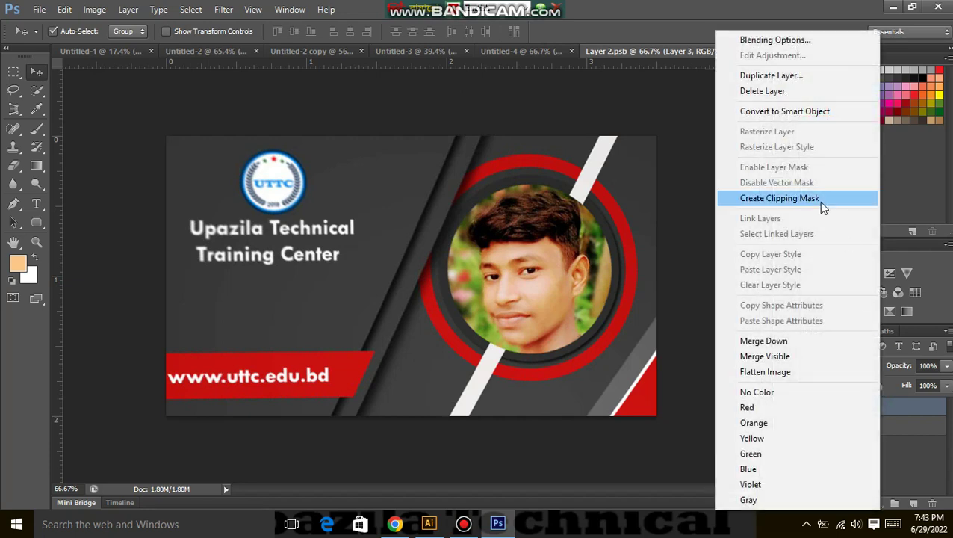
left_click(822, 208)
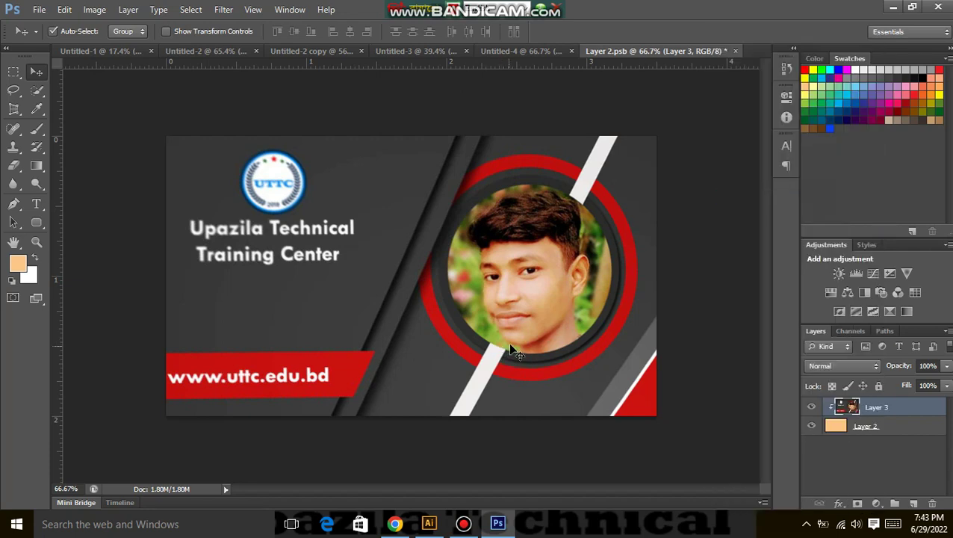
key("ctrl+s")
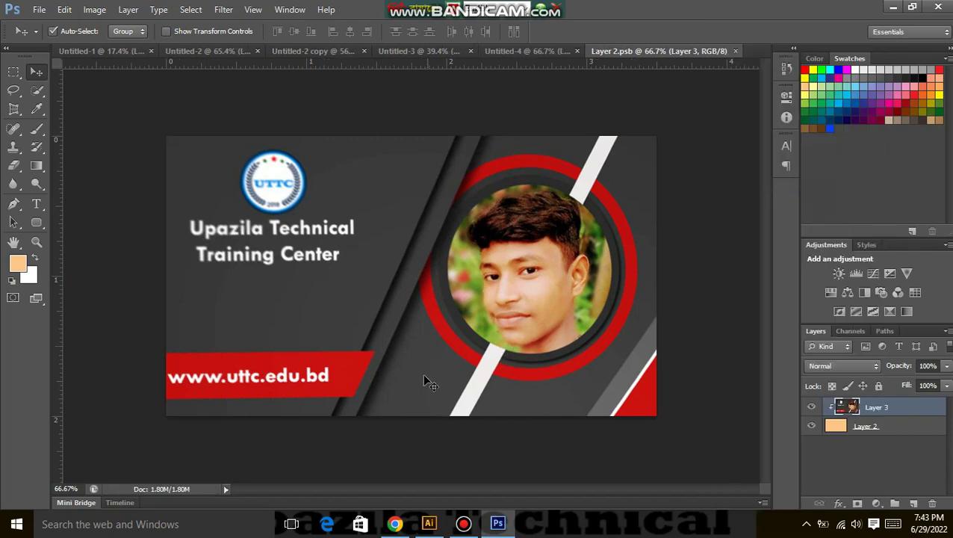
Examine the updated card stack in Untitled-3 up close and against the whole wood background.
left_click(412, 50)
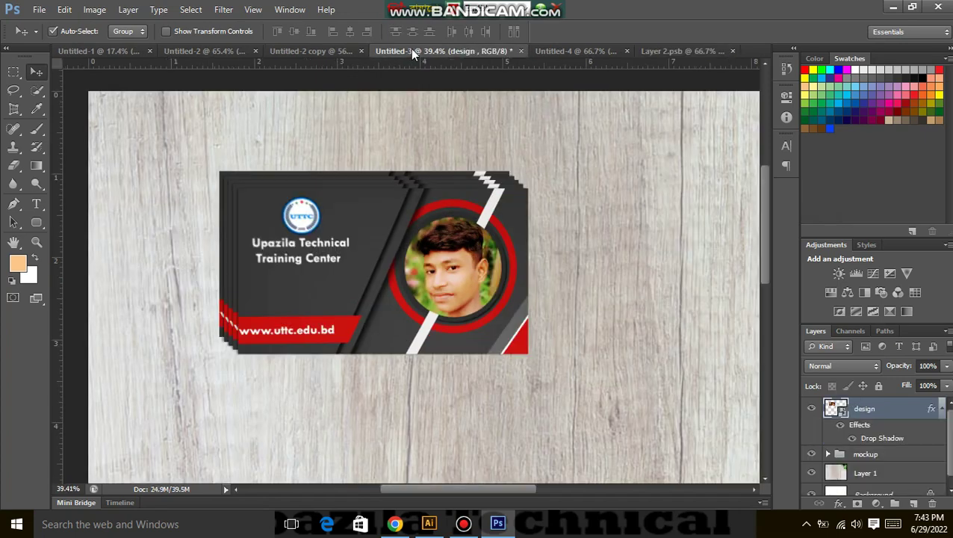
key("ctrl+minus")
key("ctrl+minus")
key("ctrl+minus")
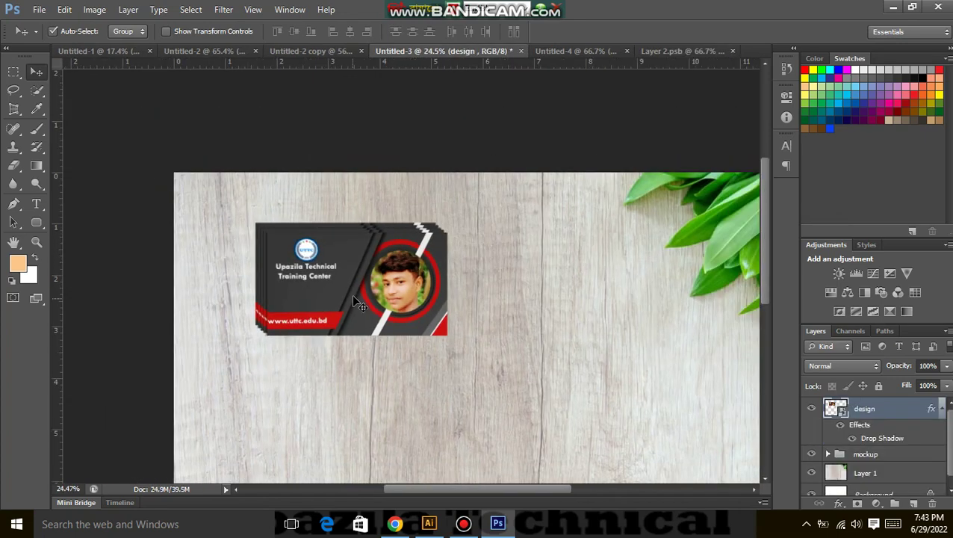
scroll(381, 239, "up", 6)
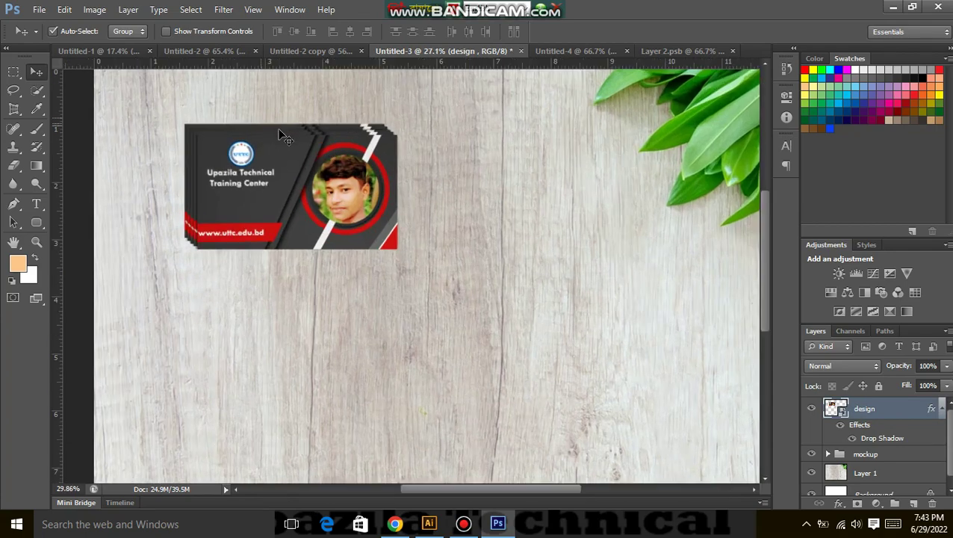
scroll(278, 144, "up", 4)
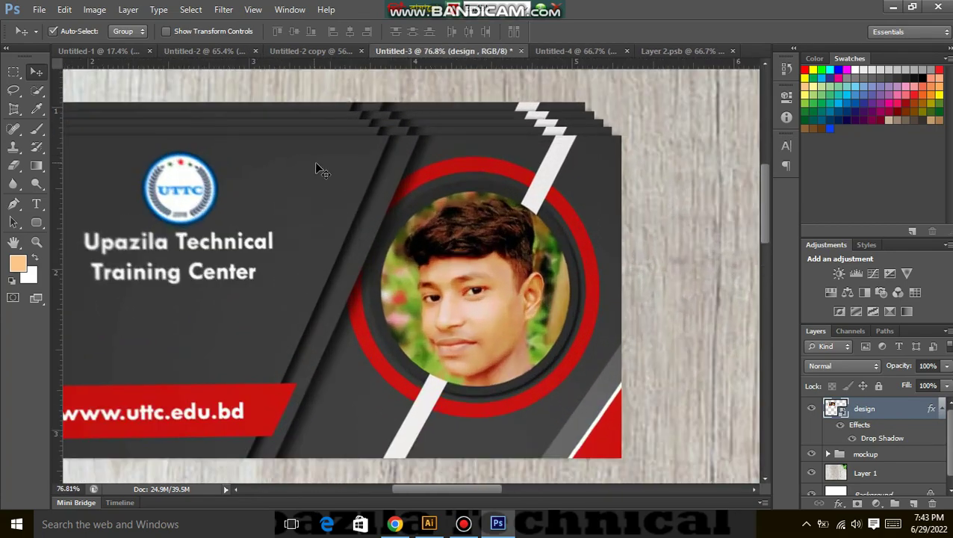
left_click_drag(314, 177, 408, 163)
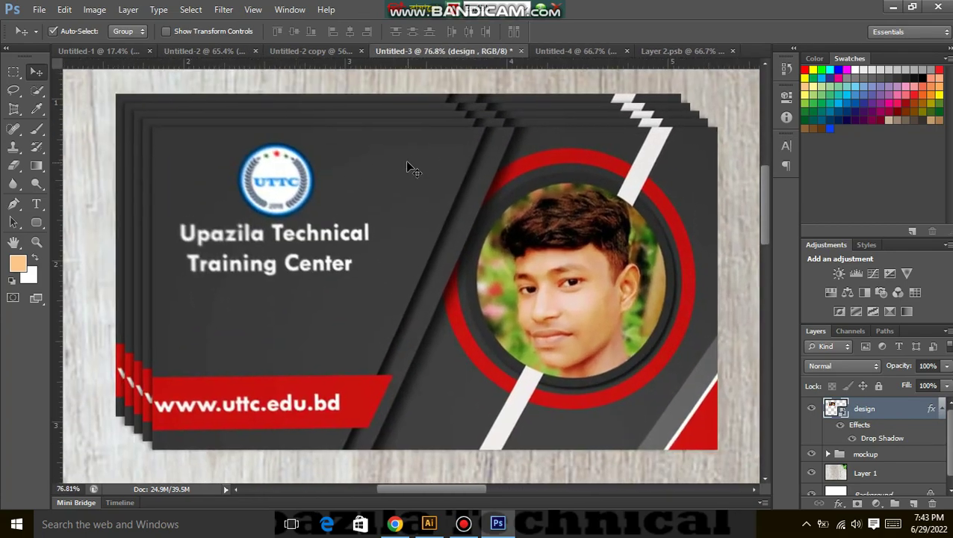
key("ctrl+0")
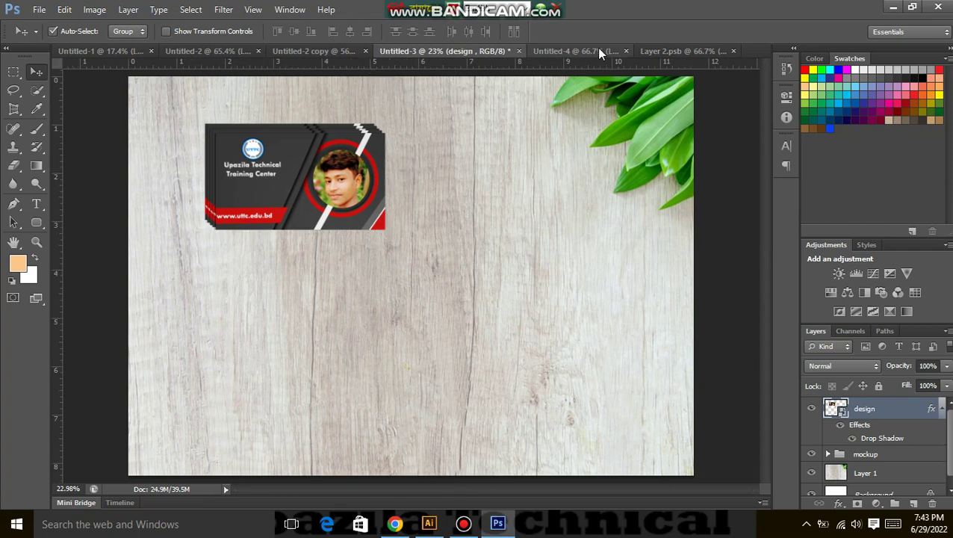
Copy the blank white card from Untitled-4 into Untitled-3, placing it just below the card stack.
left_click(687, 51)
left_click(560, 50)
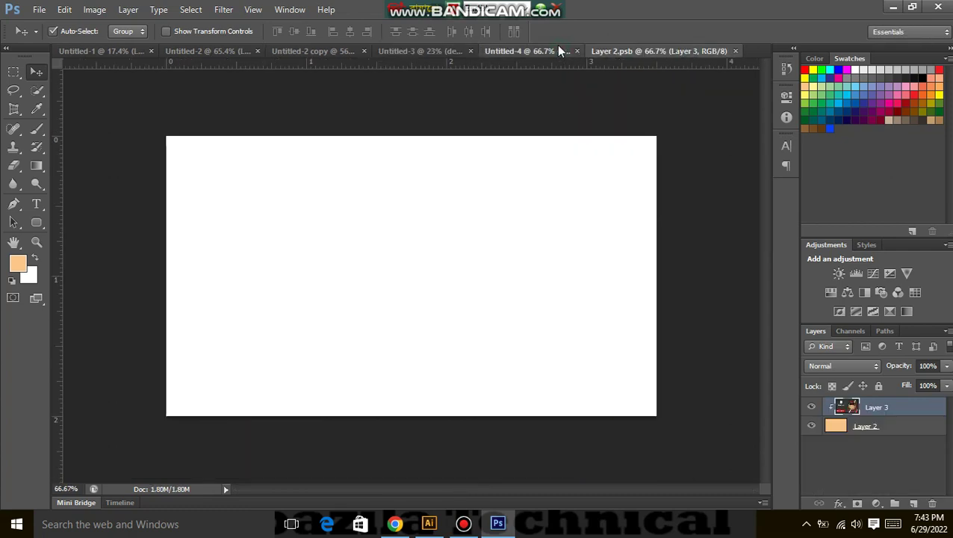
left_click_drag(461, 281, 594, 59)
left_click_drag(437, 54, 419, 211)
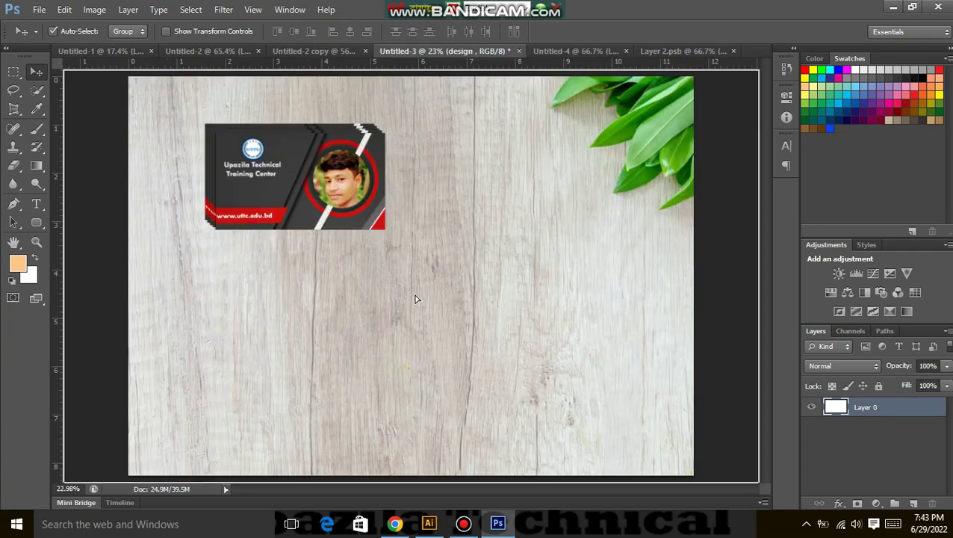
left_click_drag(416, 299, 362, 300)
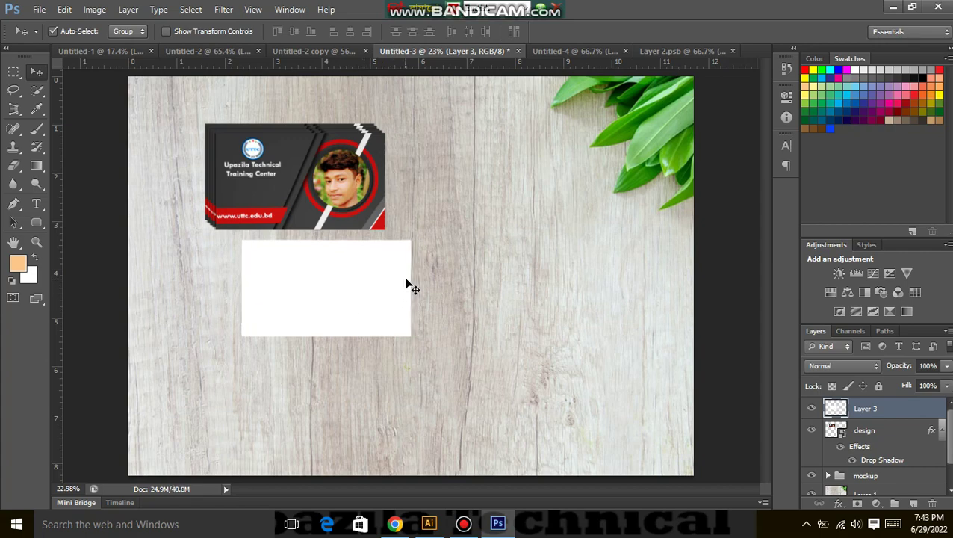
Fill the new blank card on Layer 3 with the peach foreground color.
scroll(359, 277, "up", 3)
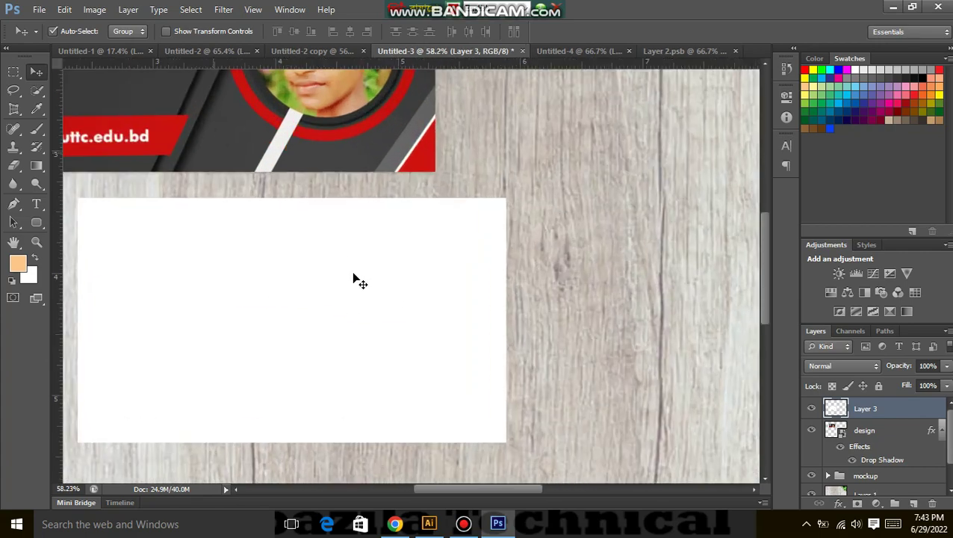
left_click_drag(366, 304, 404, 291)
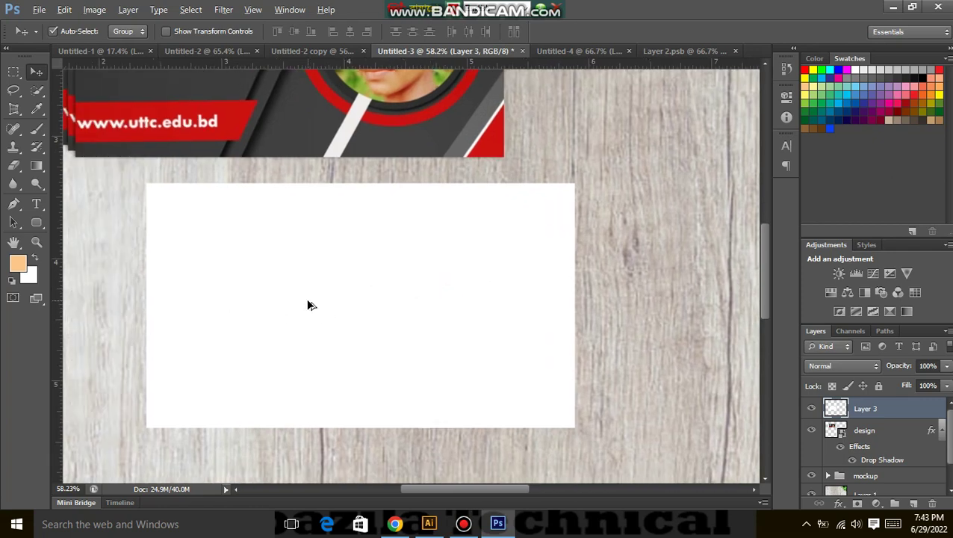
key("alt+shift+BackSpace")
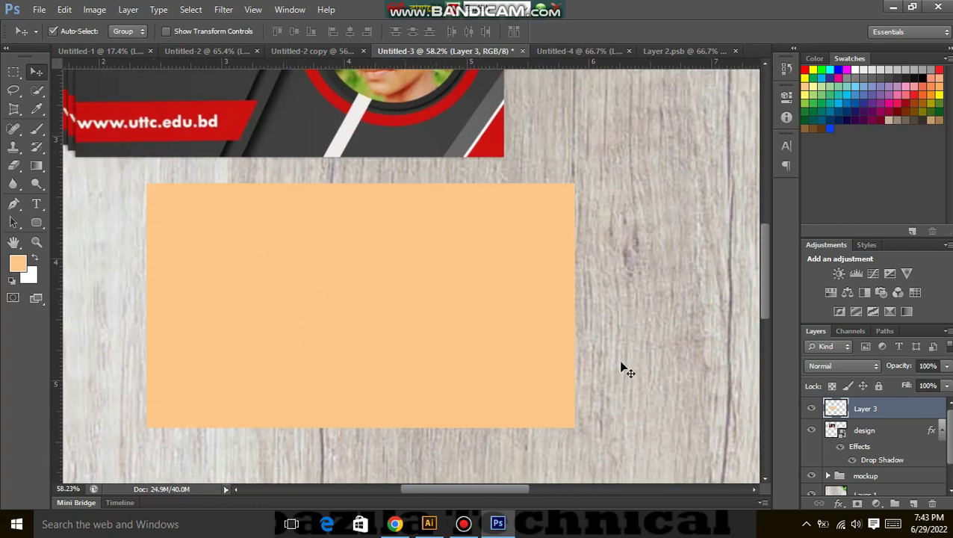
Convert the peach card on Layer 3 to a smart object and duplicate it with a small offset down and right.
right_click(903, 412)
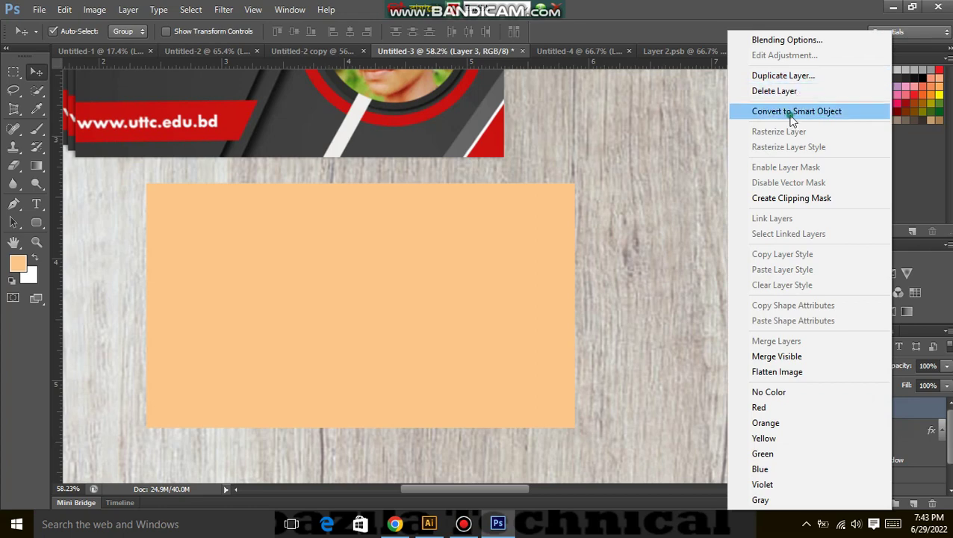
left_click(821, 110)
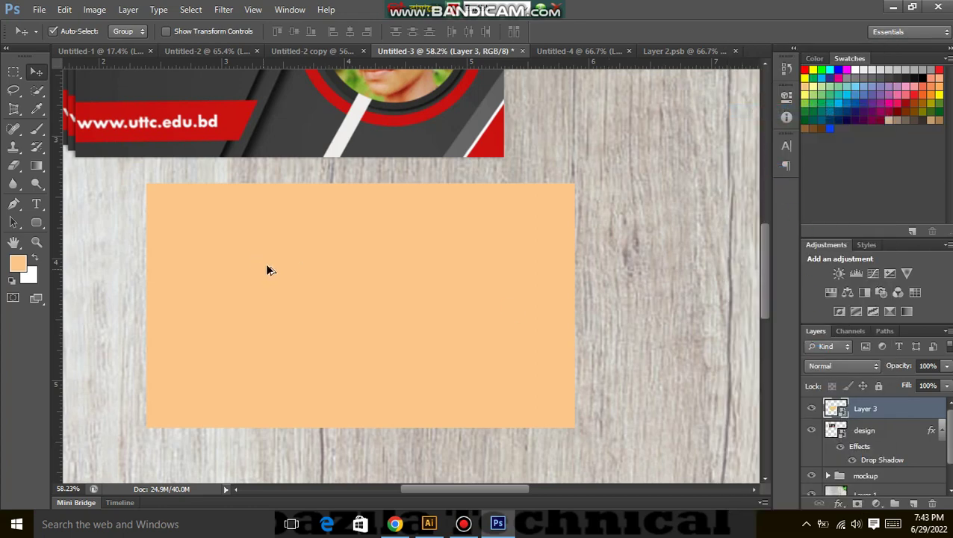
left_click_drag(268, 270, 286, 275)
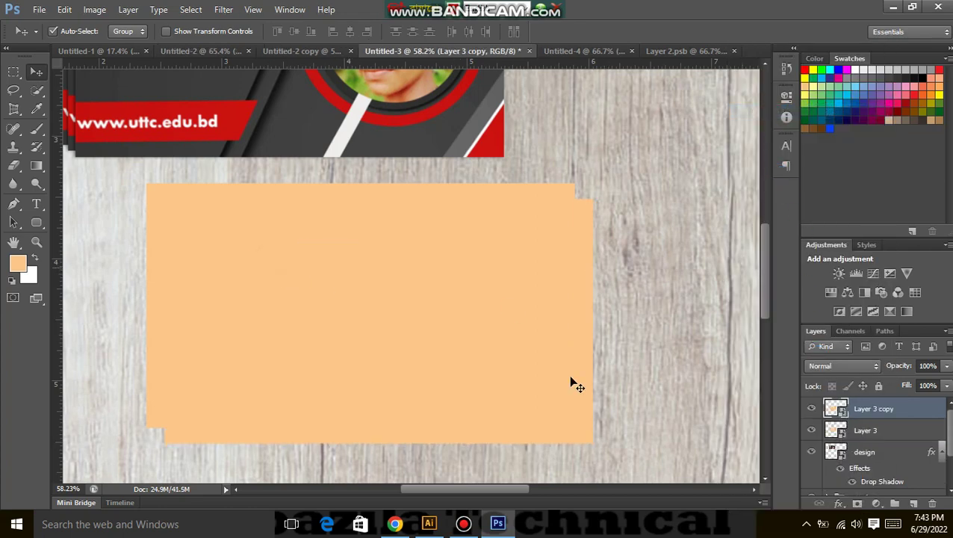
Add a drop shadow to the duplicated peach card, with its opacity reduced below the default.
left_click(837, 502)
left_click(863, 491)
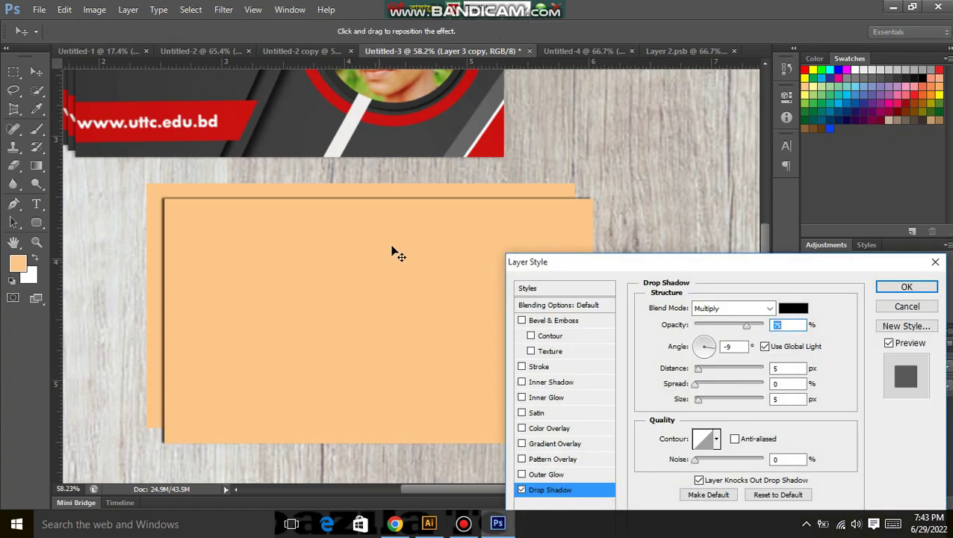
left_click_drag(750, 325, 718, 324)
key("Return")
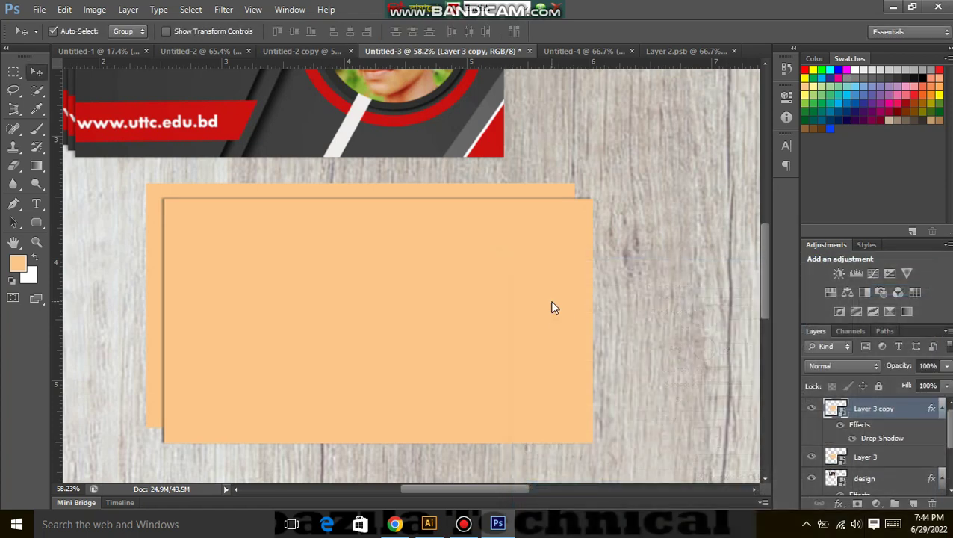
Nudge the shadowed card copy up and left until only a thin edge of the original card shows behind it.
key("Left")
key("Left")
key("Left")
key("Left")
key("Left")
key("Left")
key("Left")
key("Left")
key("Left")
key("Left")
key("Left")
key("Left")
key("Left")
key("Left")
key("Left")
key("Left")
key("Left")
key("Left")
key("Left")
key("Left")
key("Up")
key("Up")
key("Up")
key("Up")
key("Up")
key("Up")
key("Up")
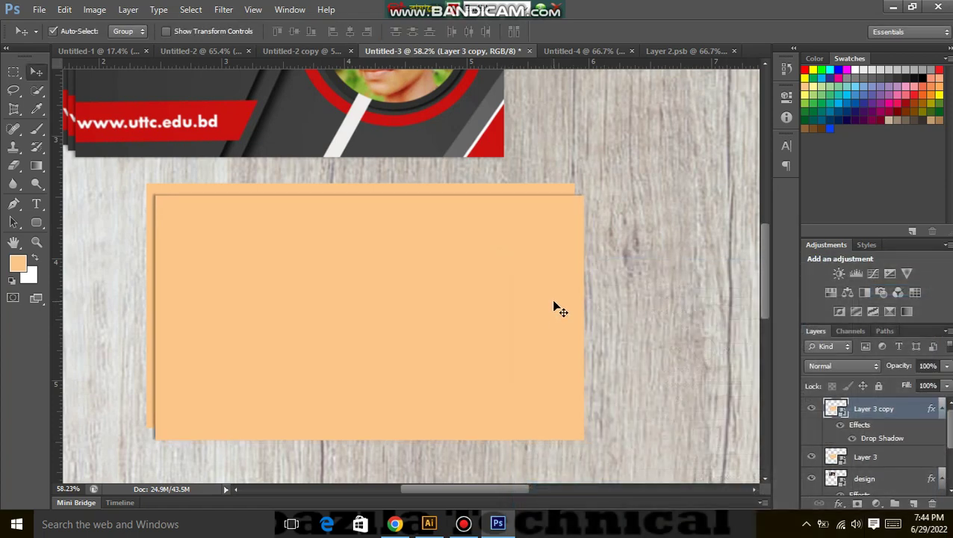
key("Up")
key("Up")
key("Up")
key("Up")
key("Up")
key("Up")
key("Up")
key("Up")
key("Up")
key("Up")
key("Up")
key("Up")
key("Left")
key("Left")
key("Left")
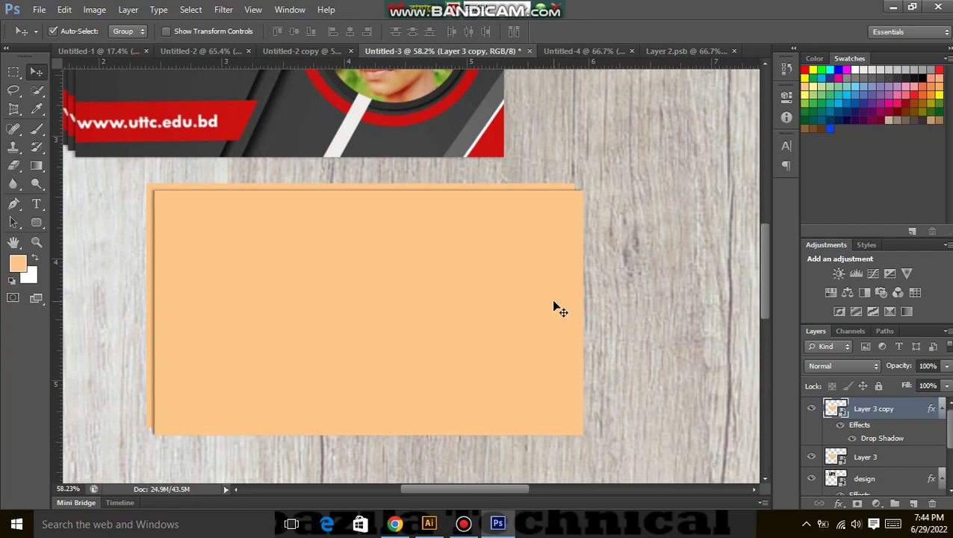
key("Left")
key("Left")
key("Left")
key("Left")
key("Up")
key("Up")
key("Up")
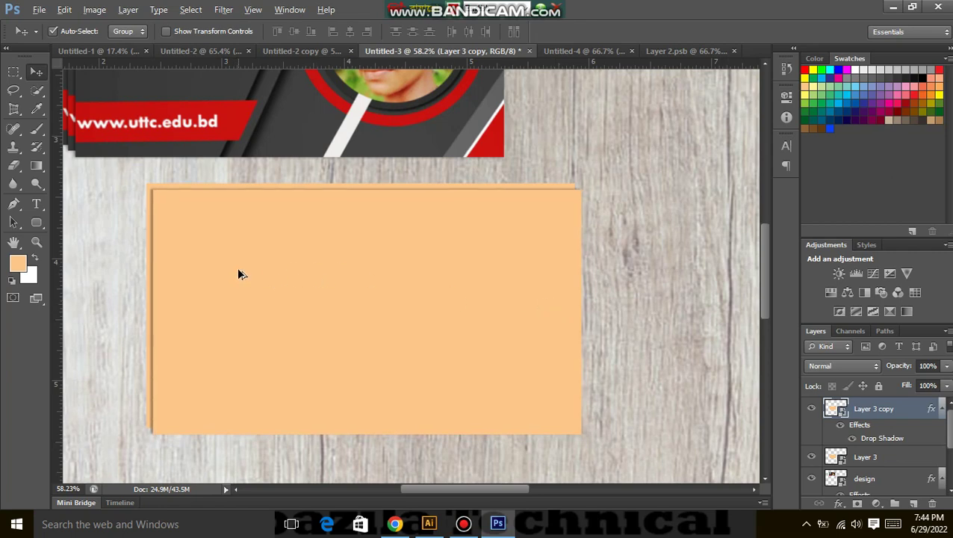
Duplicate the shadowed card down and right, and nudge the second copy to leave a thin, even edge.
mouse_move(238, 270)
left_mouse_down()
mouse_move(259, 279)
mouse_move(251, 273)
left_mouse_up()
key("Left")
key("Left")
key("Left")
key("Left")
key("Left")
key("Left")
key("Left")
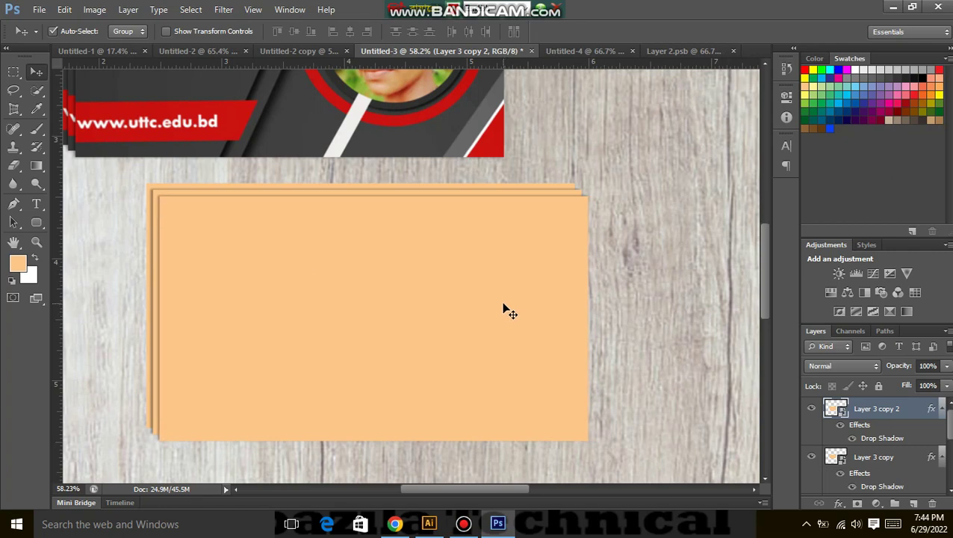
key("Left")
key("Up")
key("Up")
key("Left")
key("Up")
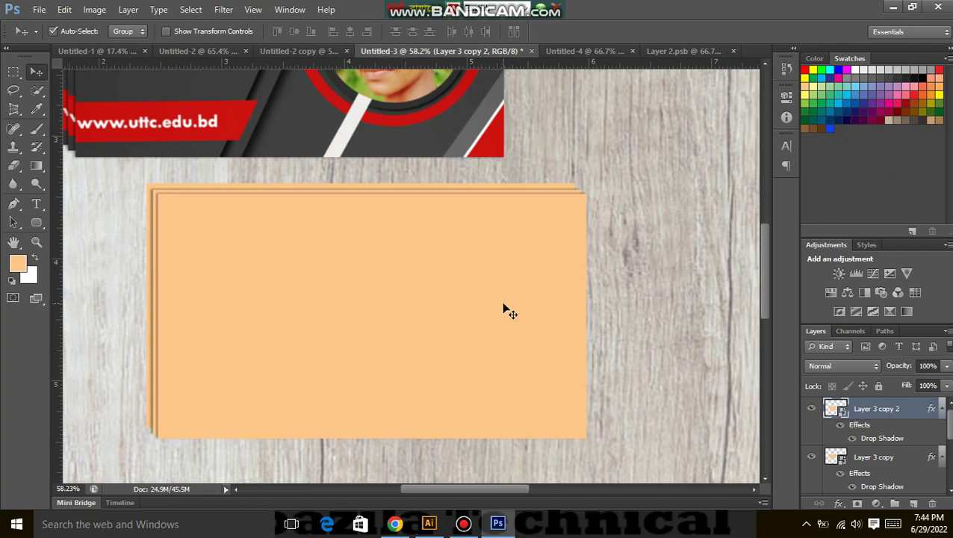
key("Up")
Duplicate the front card once more and nudge the third copy up and left to match the stack's spacing.
left_click_drag(222, 266, 233, 269)
key("Left")
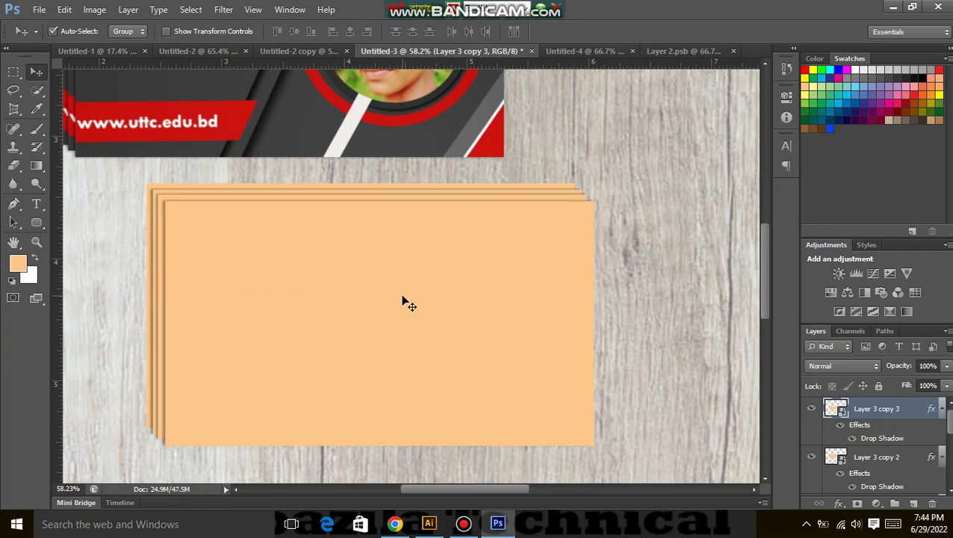
key("Left")
key("Left")
key("Up")
key("Up")
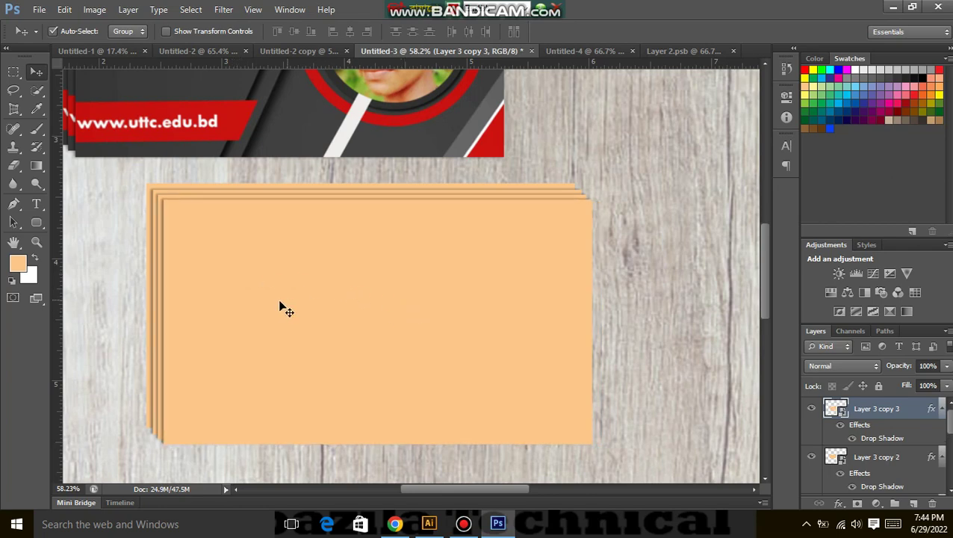
mouse_move(277, 289)
left_mouse_down()
mouse_move(298, 300)
mouse_move(286, 298)
left_mouse_up()
key("Up")
key("Up")
key("Up")
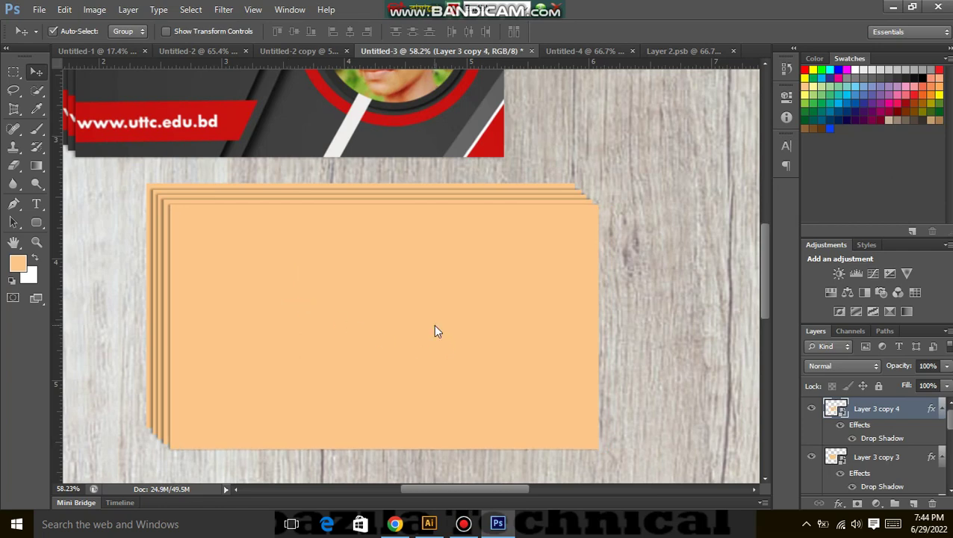
scroll(307, 290, "down", 4)
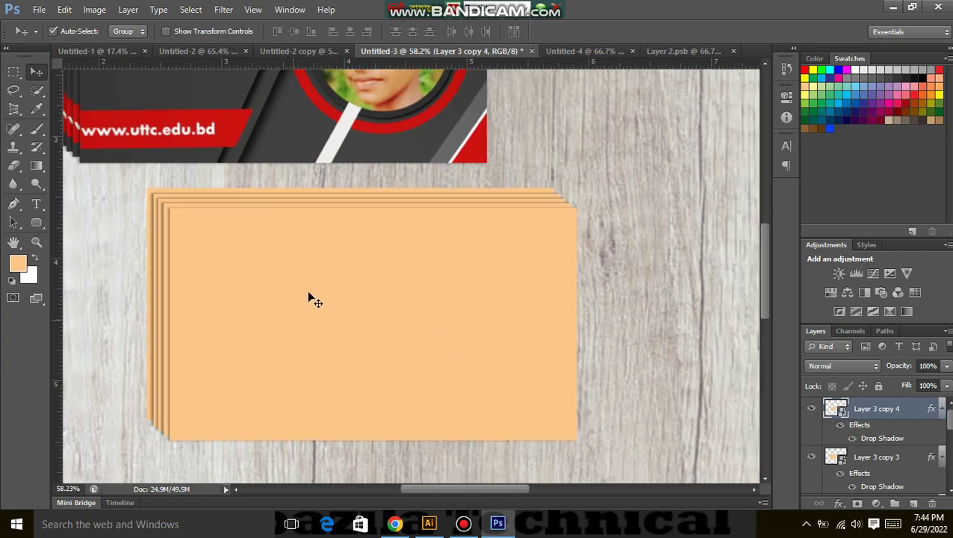
scroll(284, 303, "up", 3)
scroll(307, 290, "up", 1)
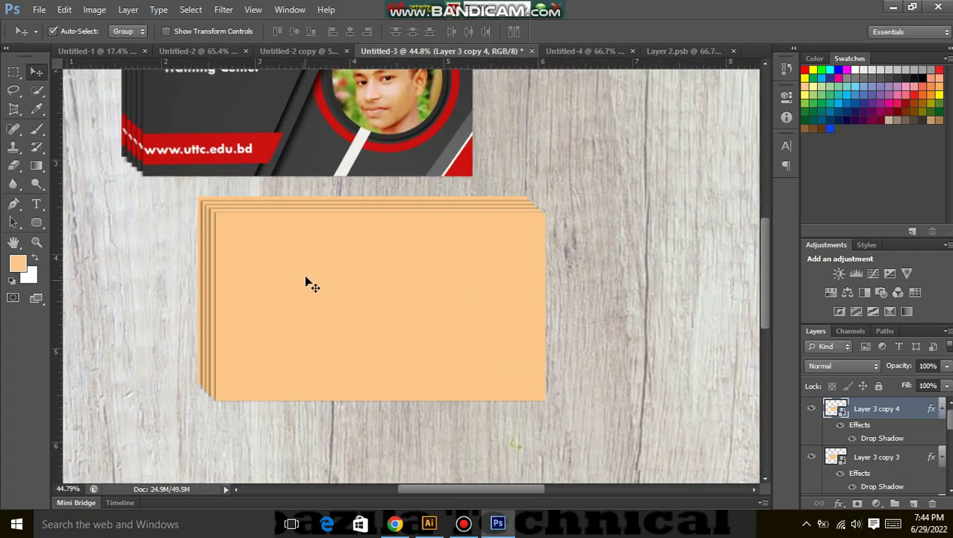
key("Delete")
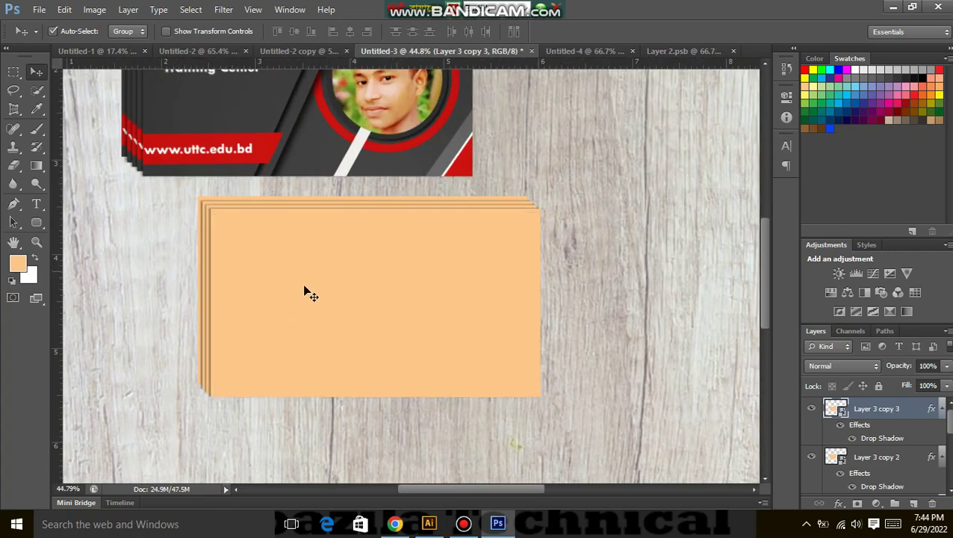
Duplicate Layer 3 copy 3 down and right as the front card, and nudge it into even spacing with the stack.
key("alt+Right")
key("alt+Down")
key("alt+Right")
key("alt+Down")
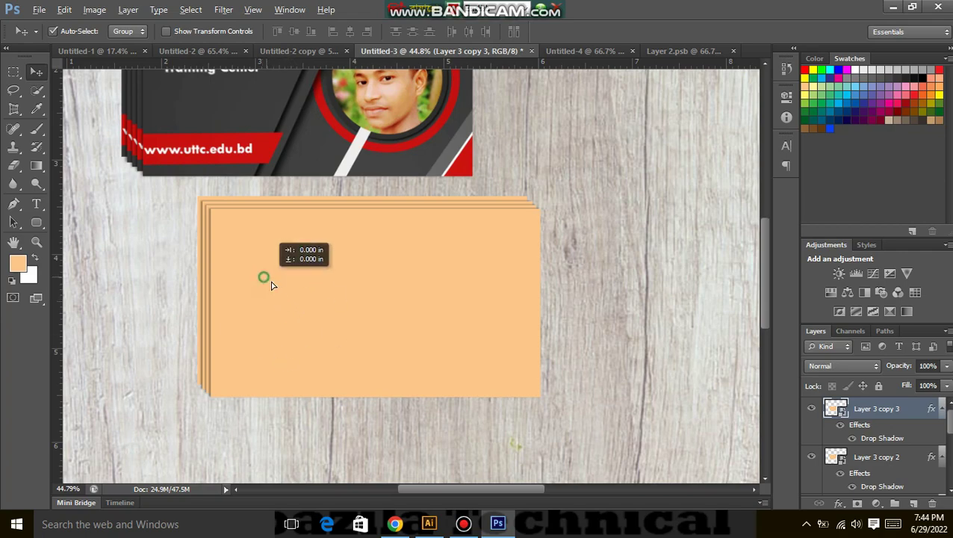
scroll(259, 209, "up", 4)
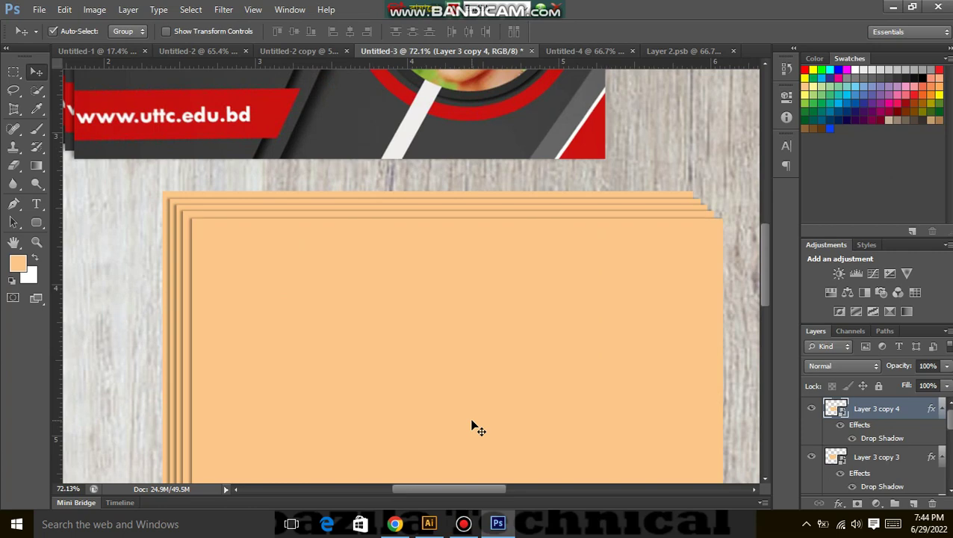
key("Up")
key("Left")
key("Left")
key("Left")
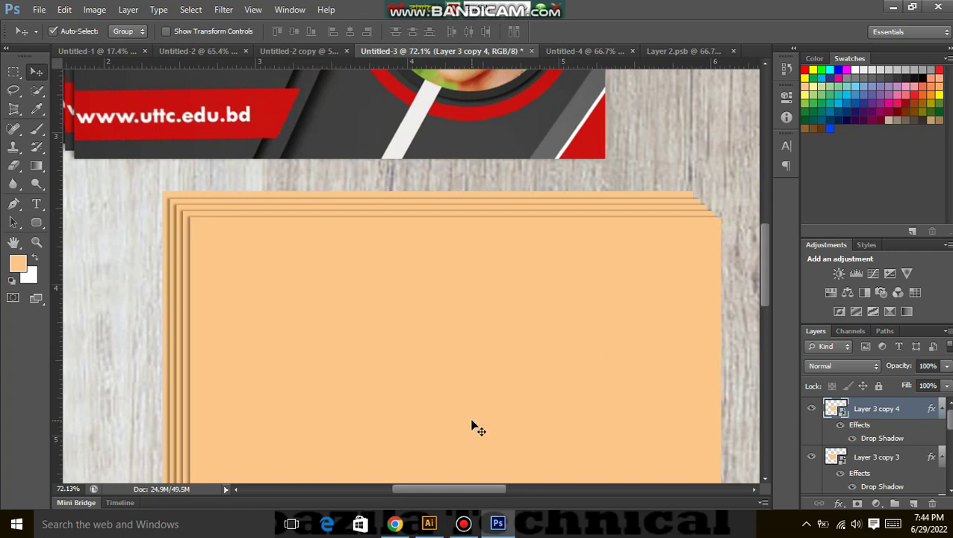
key("Up")
key("Left")
key("Up")
key("Up")
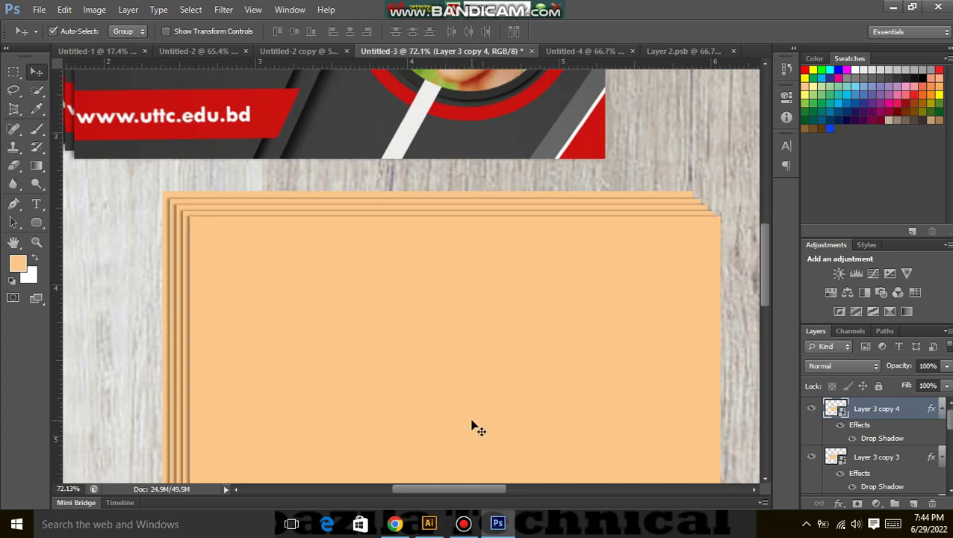
Examine the peach card stack against the whole background and up close, toggling the front card's visibility.
scroll(472, 426, "down", 5)
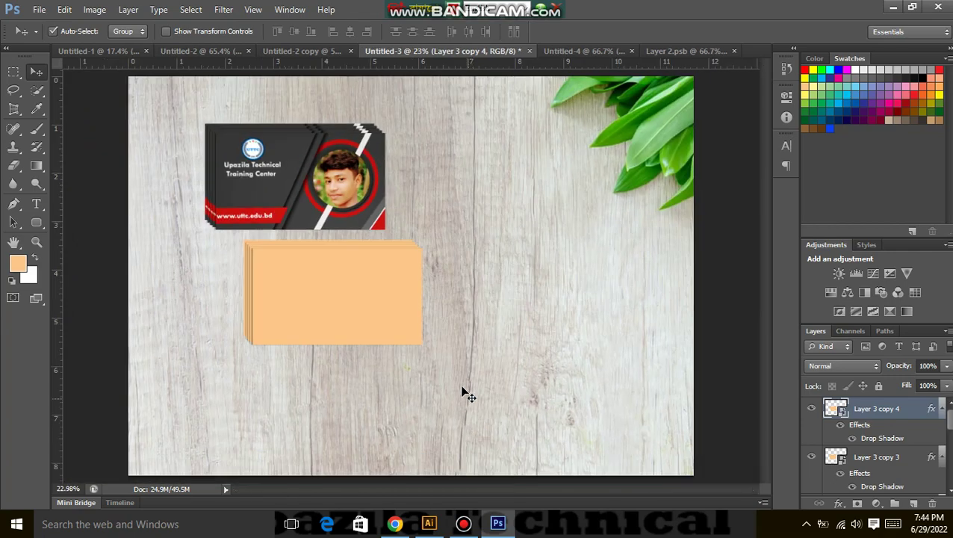
scroll(341, 294, "up", 3)
scroll(274, 218, "up", 5)
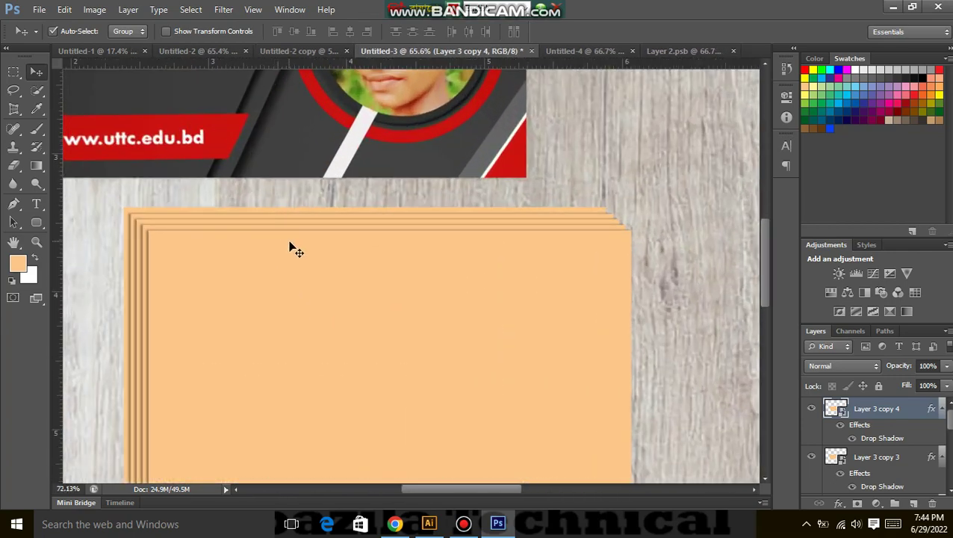
left_click_drag(381, 229, 383, 204)
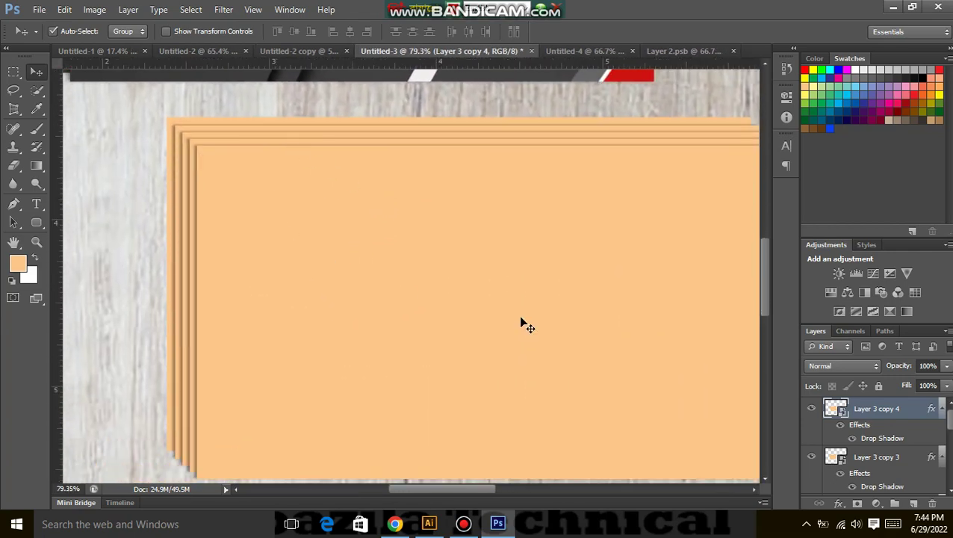
left_click(811, 413)
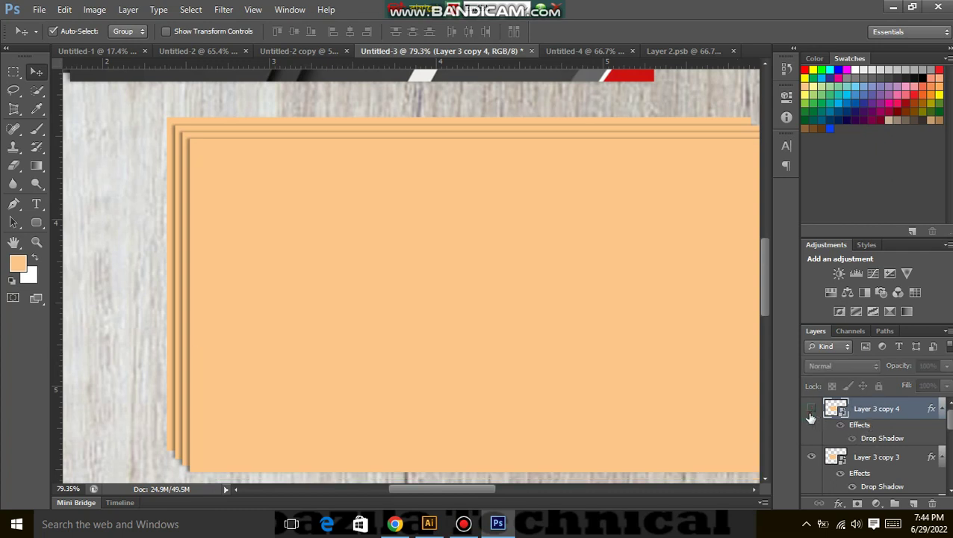
left_click(810, 412)
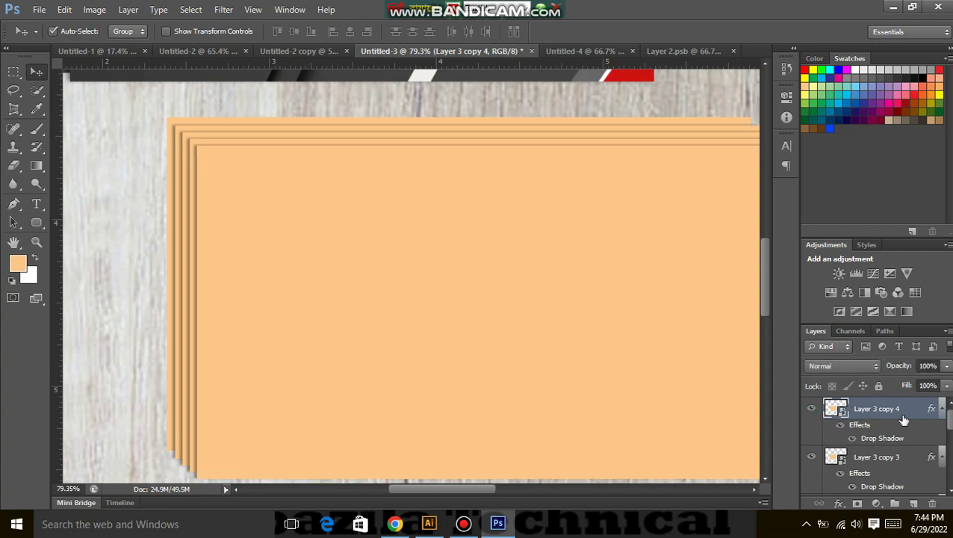
Group the layers from Layer 3 copy 3 down to Layer 3, leaving the front card outside the group.
left_click(907, 467)
scroll(907, 470, "down", 2)
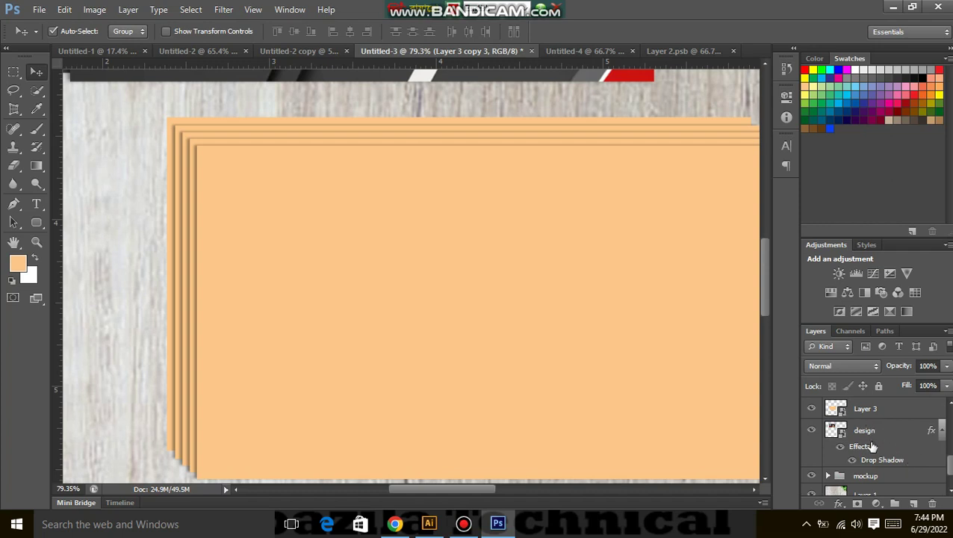
scroll(874, 452, "up", 1)
left_click(895, 456, "shift")
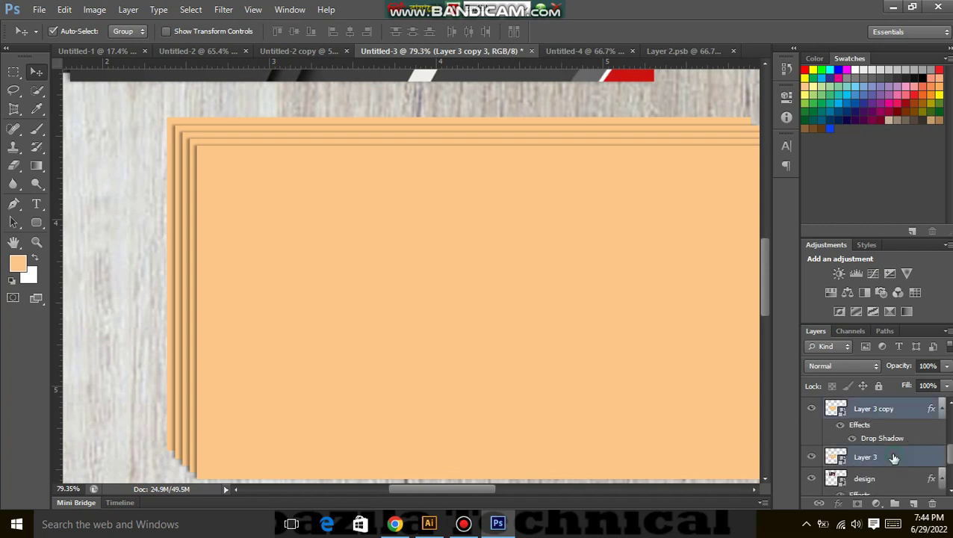
key("ctrl+g")
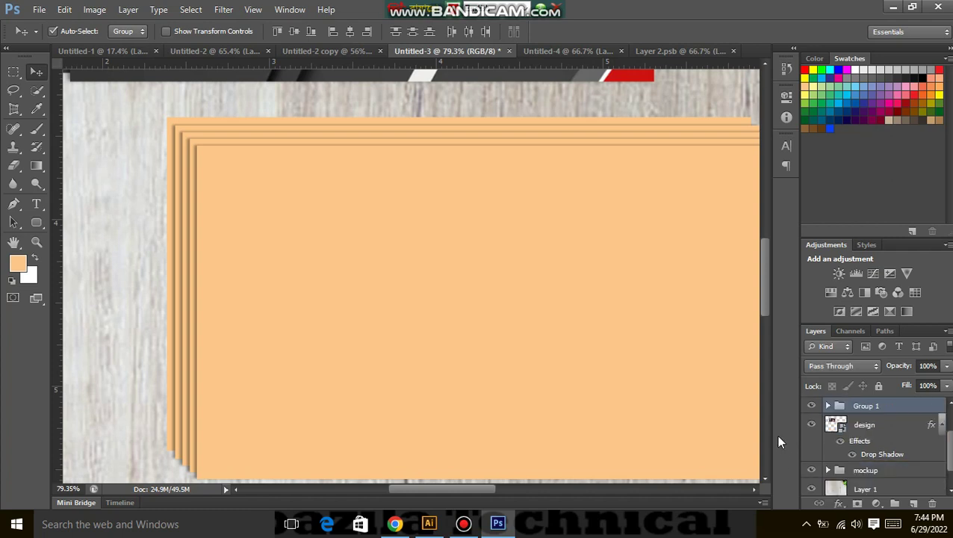
Check which cards the new group holds by toggling its visibility, and rename the group as mockup.
left_click(812, 408)
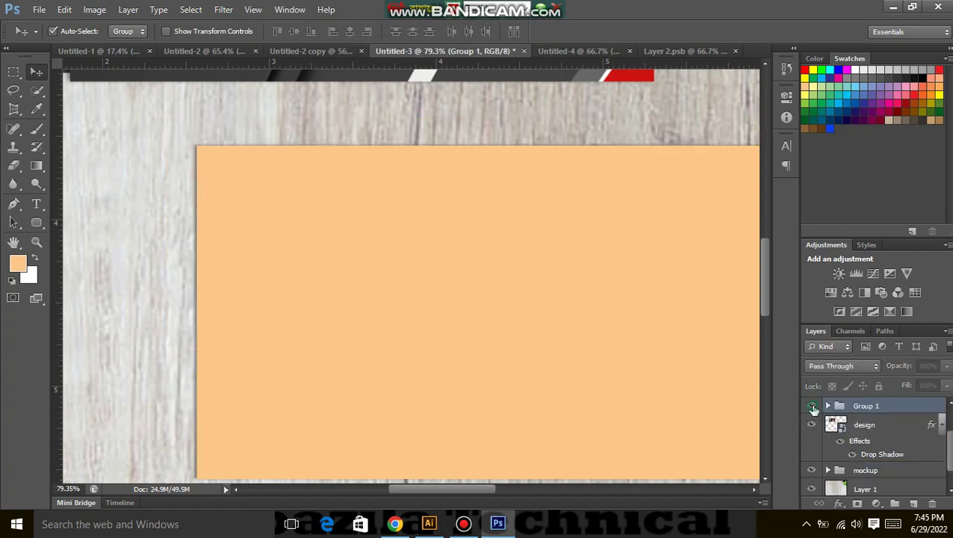
left_click(811, 406)
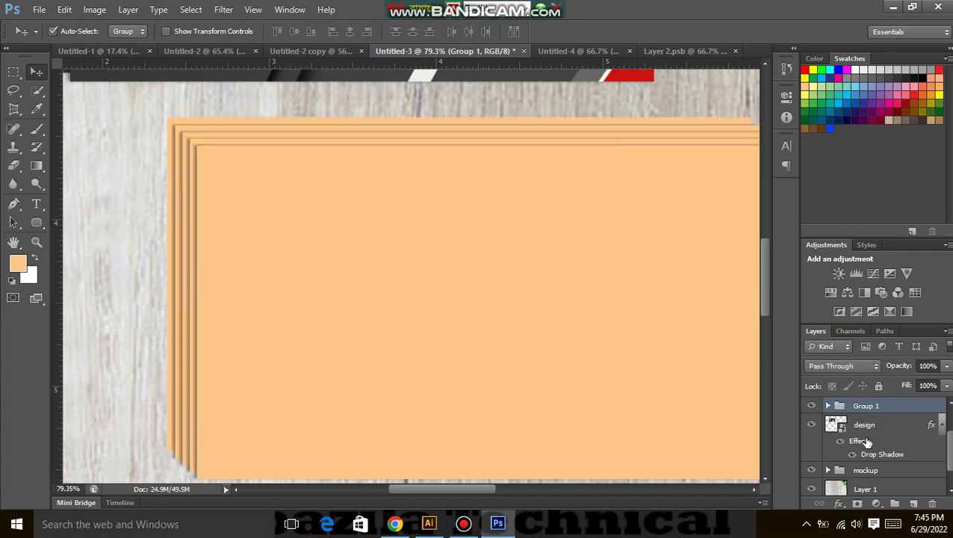
double_click(867, 406)
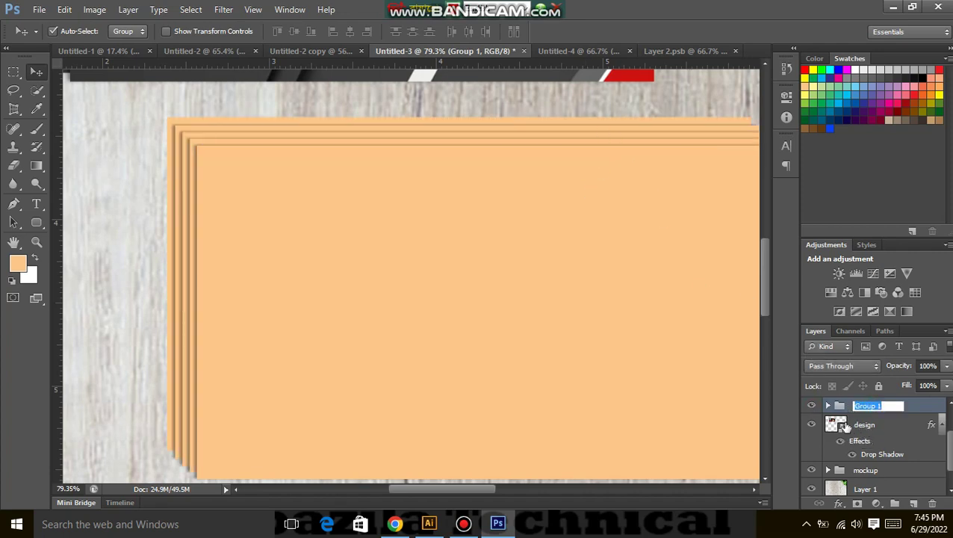
type("mockup")
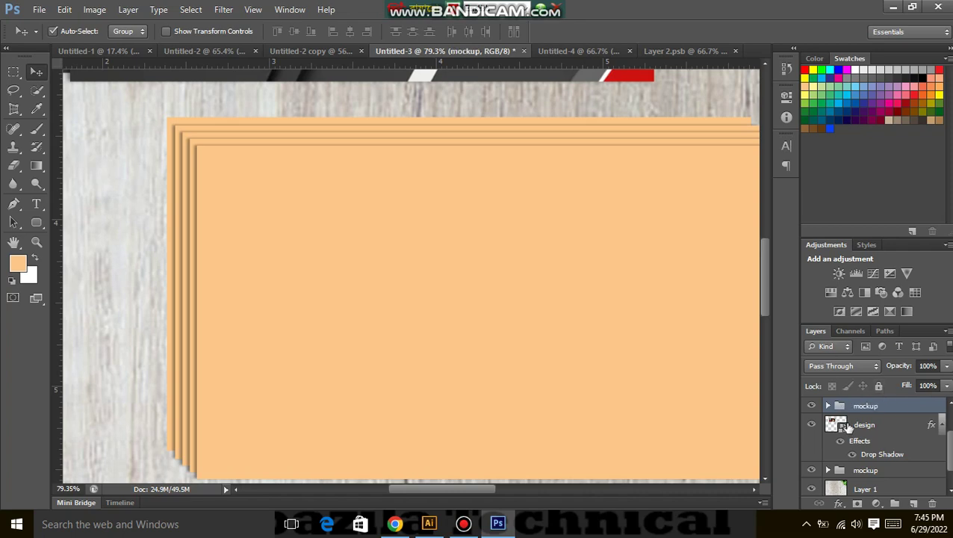
Rename the front card layer, Layer 3 copy 4, as Design and open its smart object contents for editing.
left_click(889, 426)
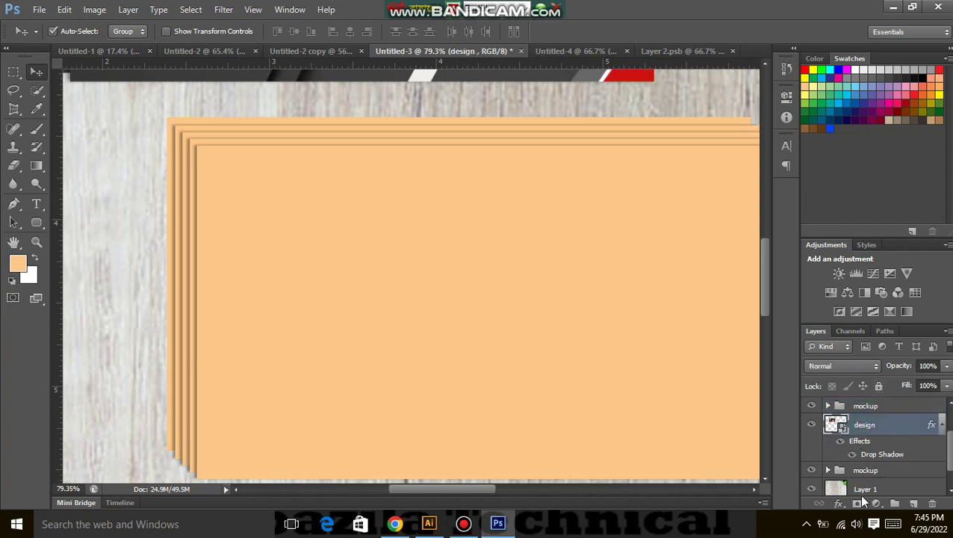
scroll(859, 486, "down", 1)
scroll(866, 470, "up", 2)
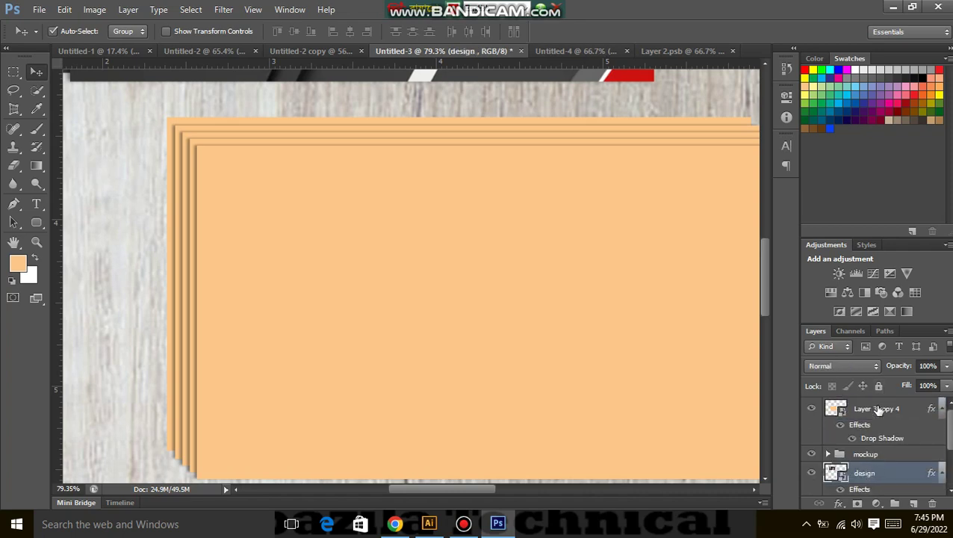
left_click(878, 412)
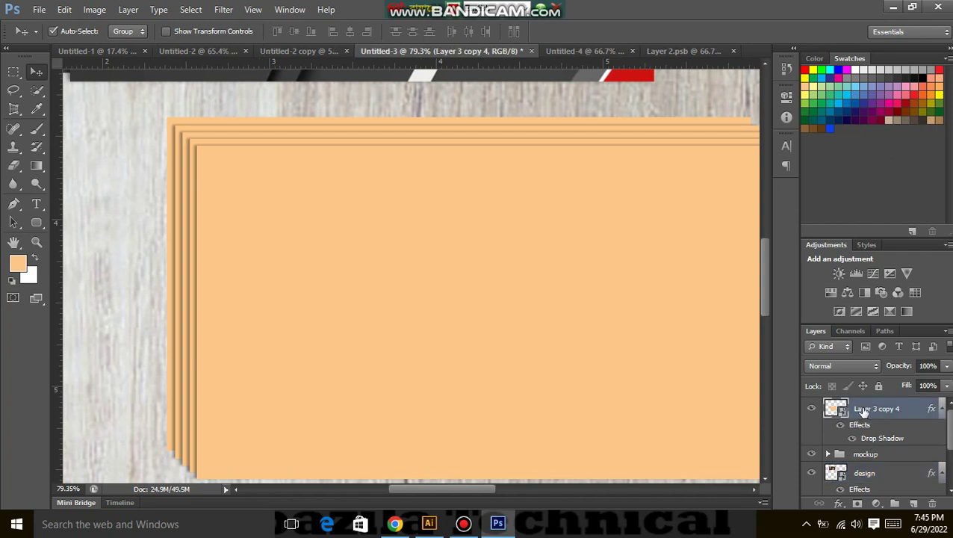
double_click(880, 410)
type("Design")
key("Return")
key("ctrl+0")
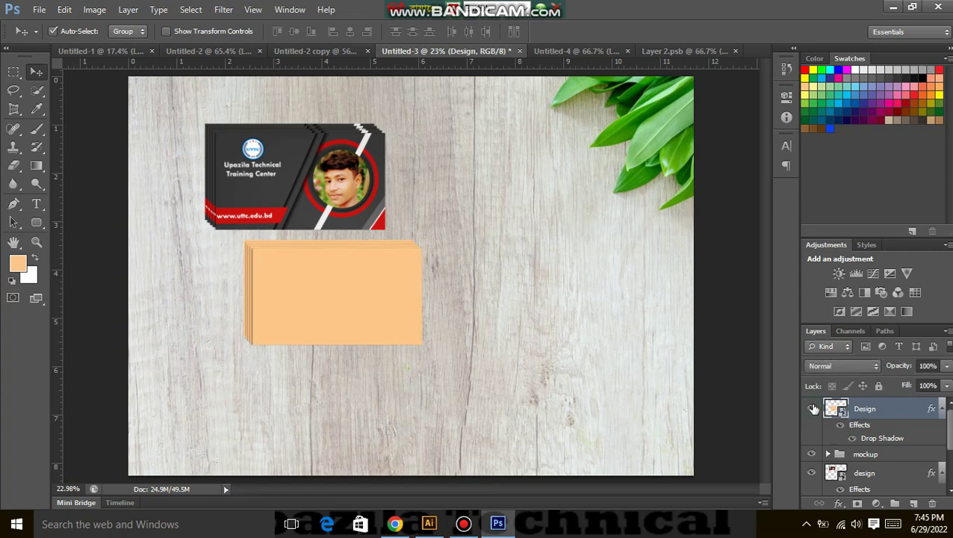
double_click(836, 409)
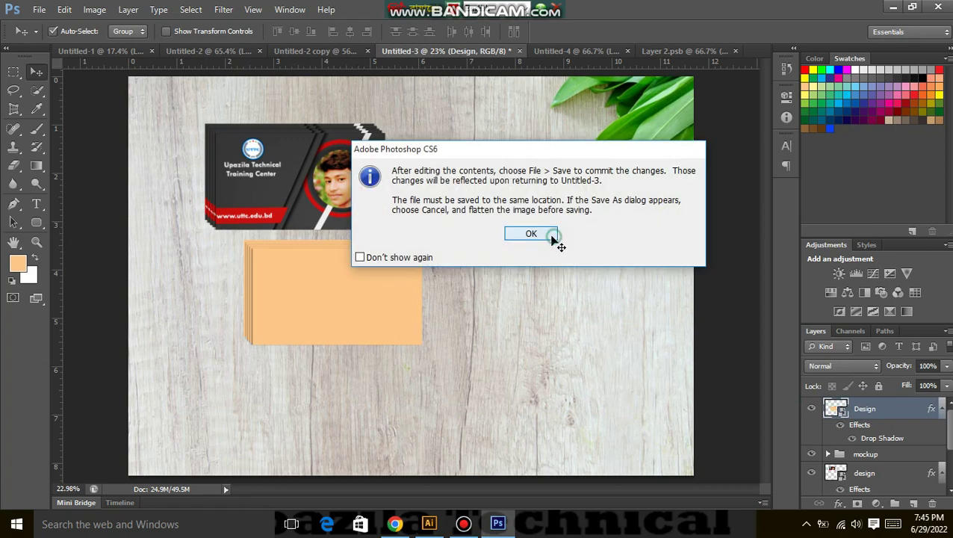
left_click(555, 239)
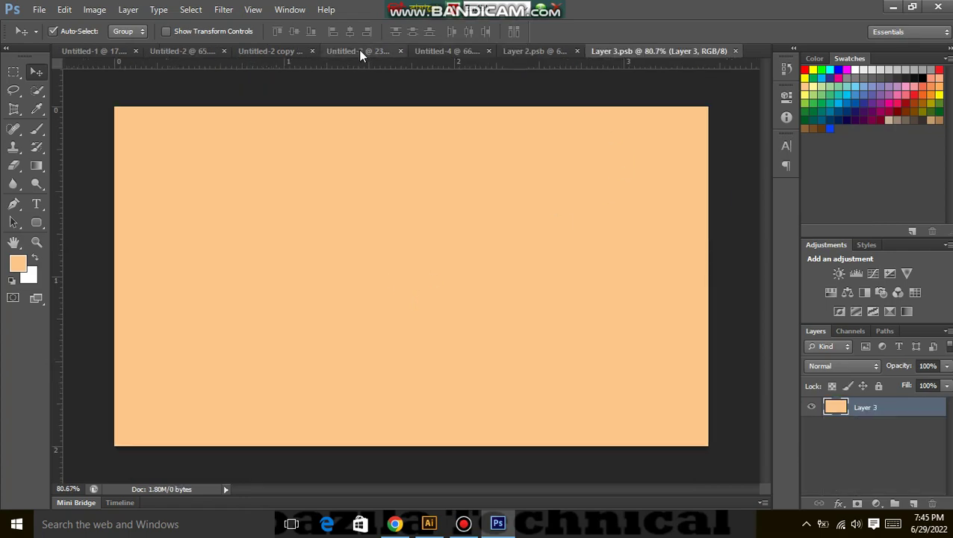
Select the entire card image in Untitled-2 copy for copying, and convert its locked background to a regular layer named Layer 0.
left_click(359, 52)
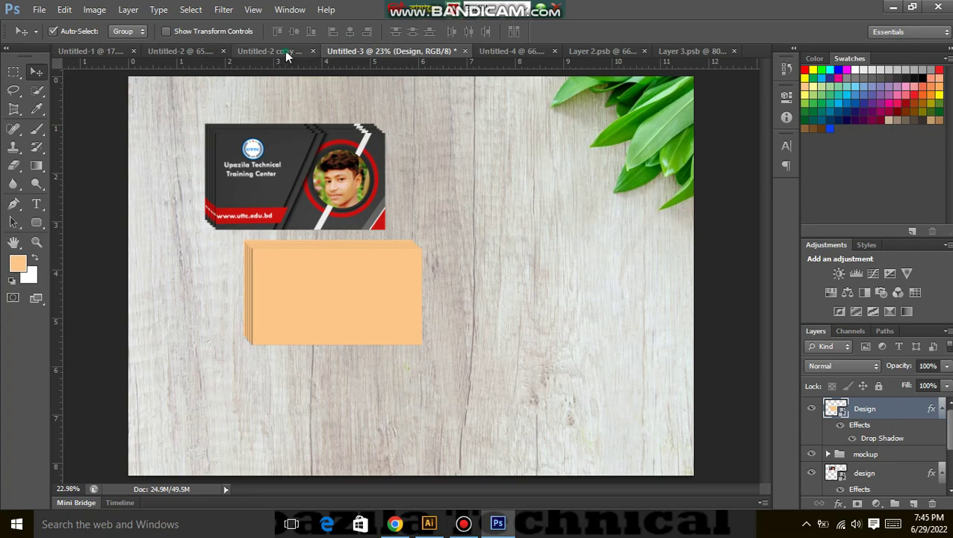
left_click(284, 51)
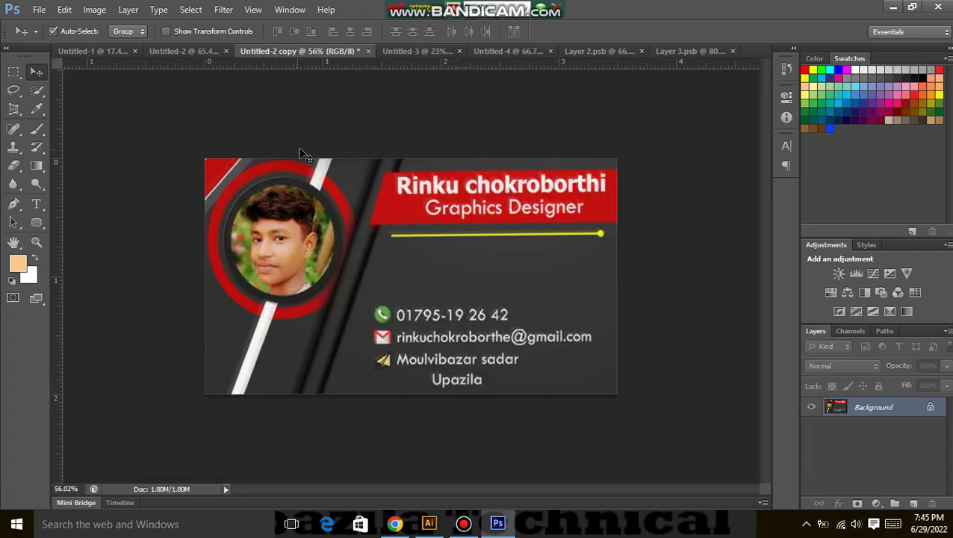
key("ctrl+plus")
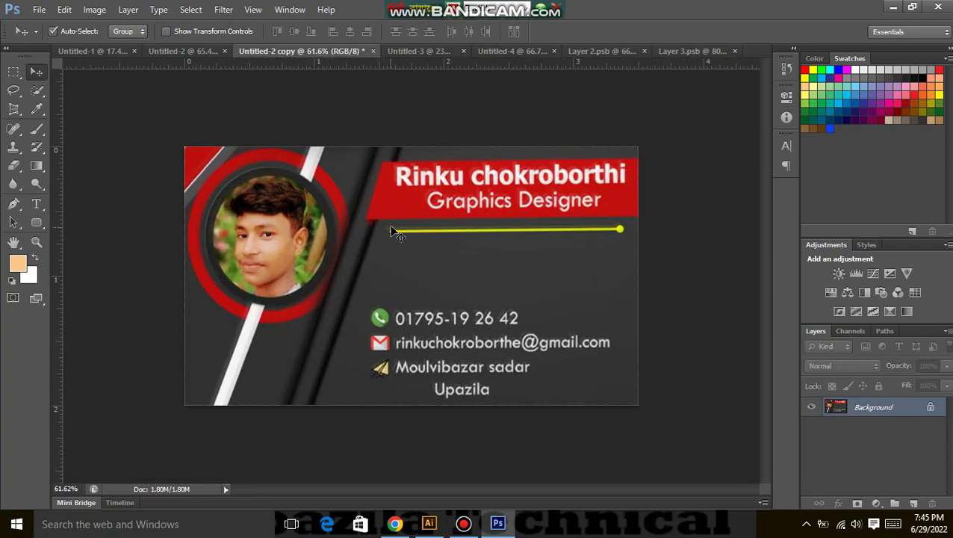
key("ctrl+a")
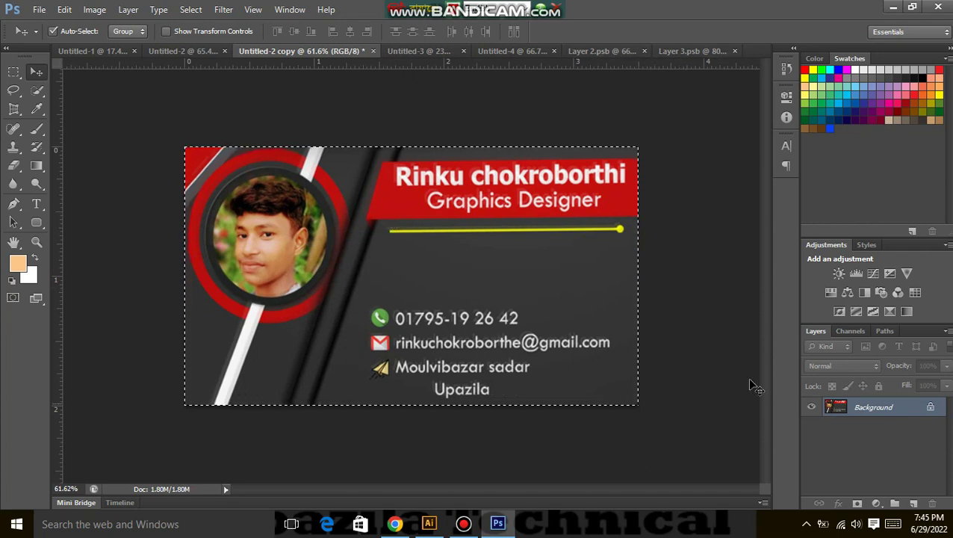
double_click(929, 411)
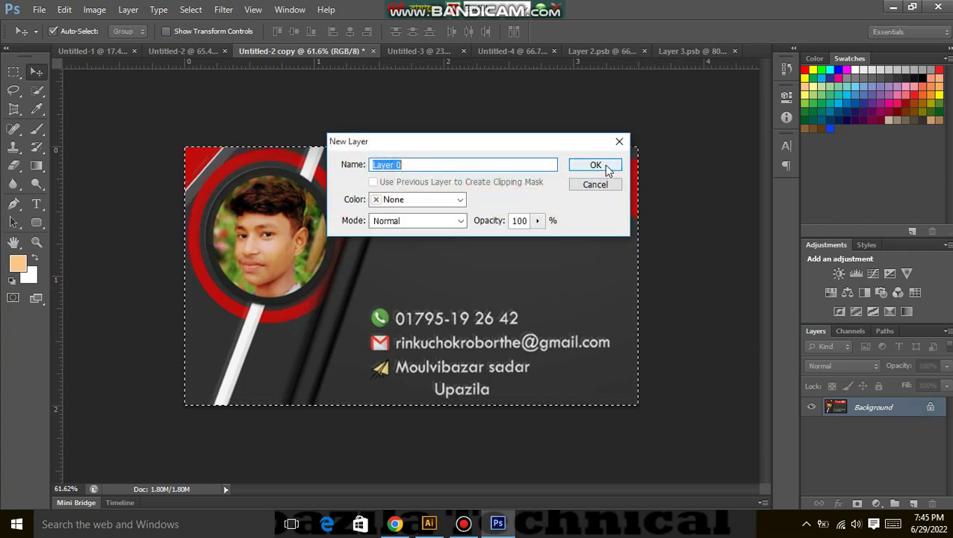
left_click(607, 166)
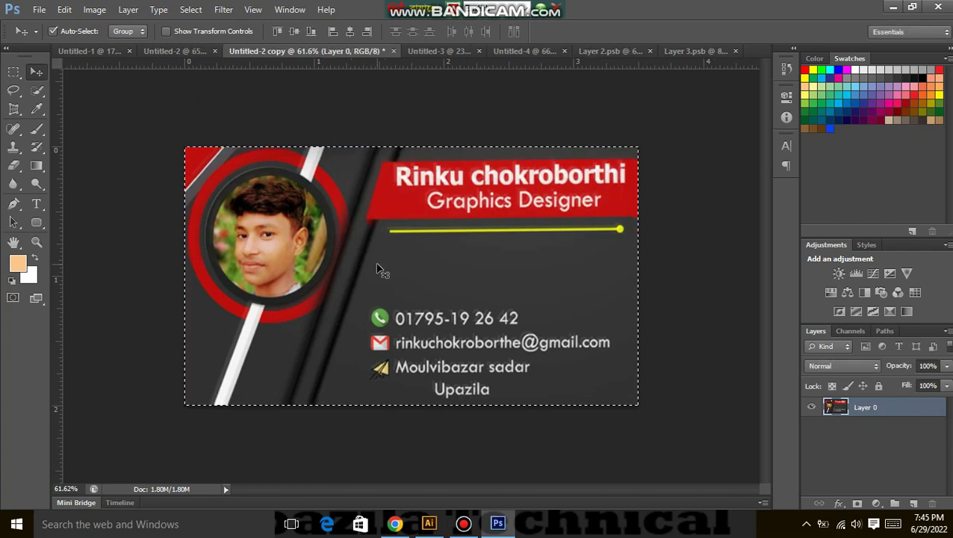
Paste the copied card image into Layer 3.psb and enlarge it slightly to cover the whole peach canvas.
left_click(695, 51)
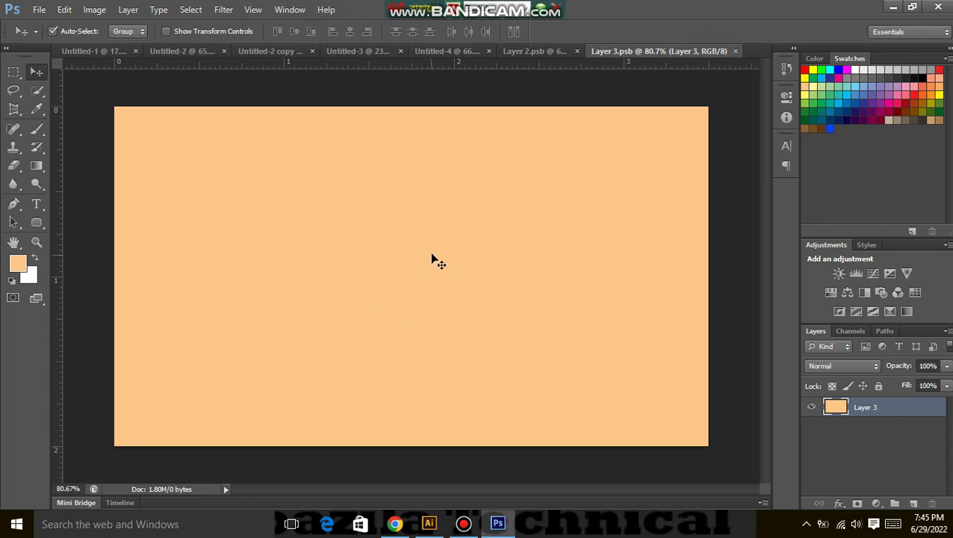
key("ctrl+a")
key("ctrl+v")
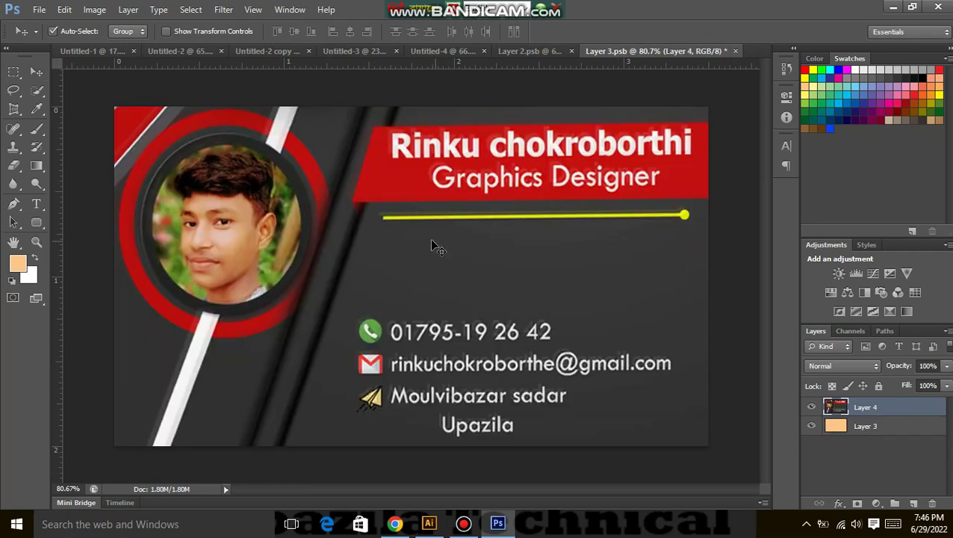
key("ctrl+t")
left_click_drag(113, 106, 111, 104)
key("Return")
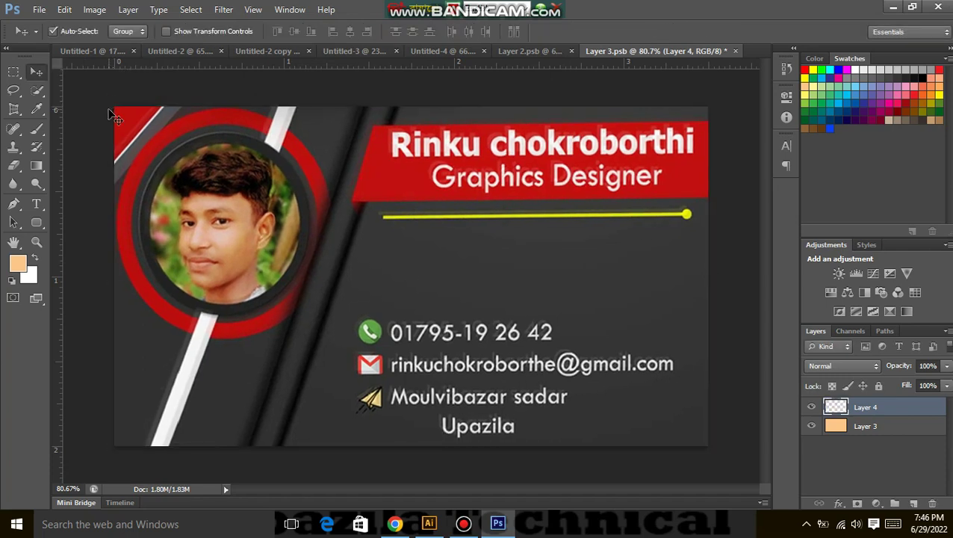
Save the smart object contents, return to Untitled-3, and inspect the lower card stack up close and against the whole background.
key("ctrl+s")
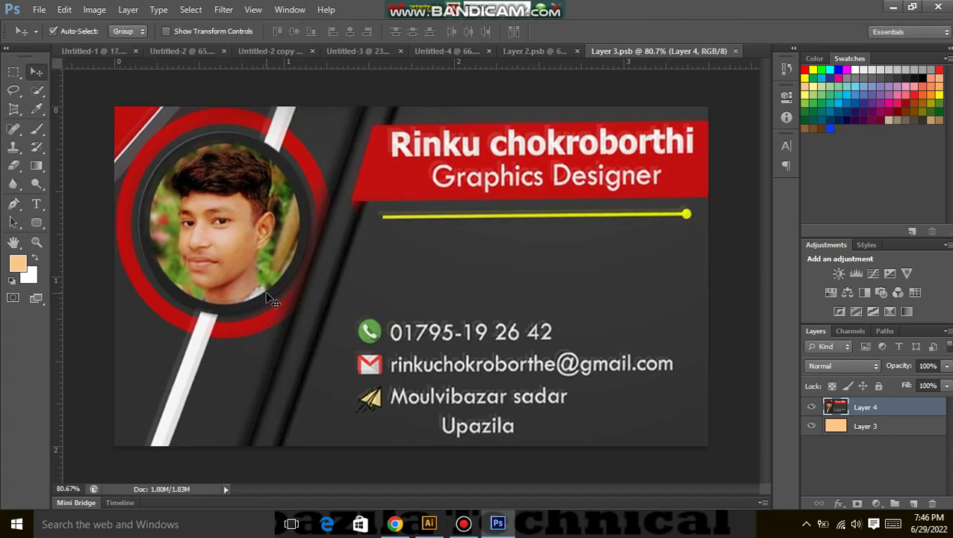
left_click(520, 49)
left_click(438, 52)
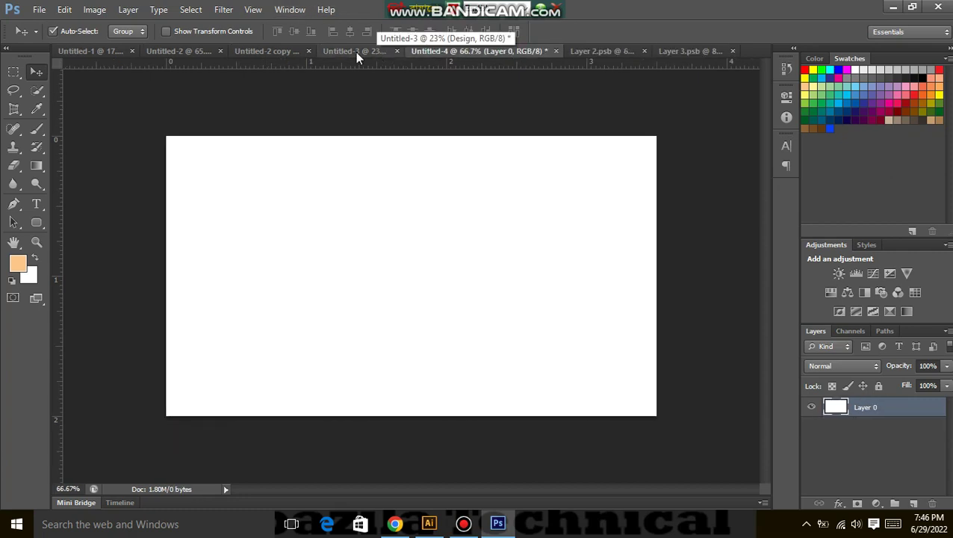
left_click(268, 52)
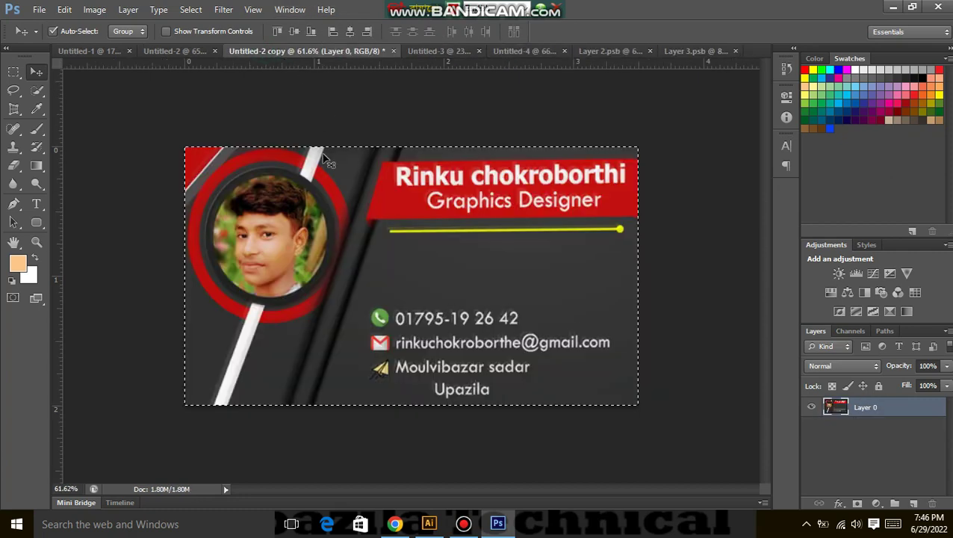
left_click(427, 51)
scroll(357, 231, "up", 1)
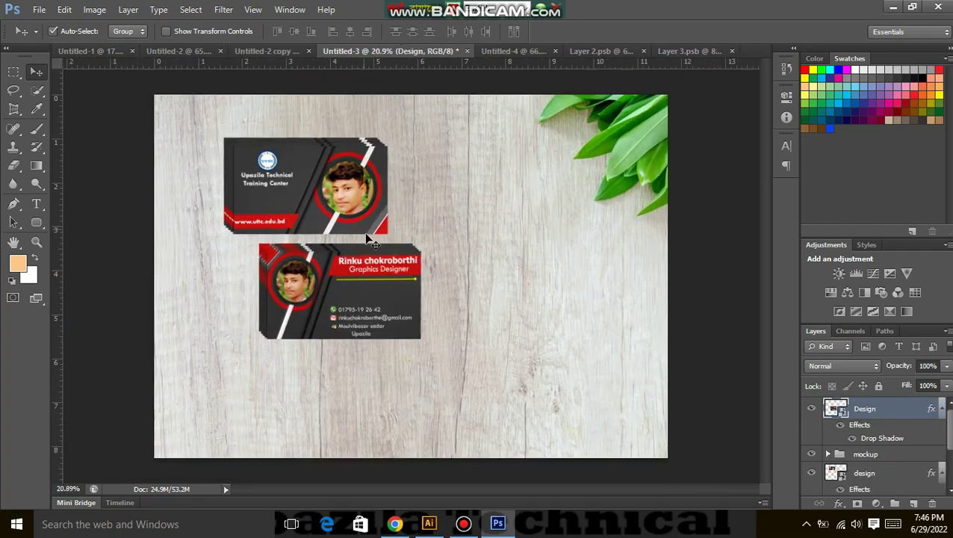
scroll(334, 262, "up", 4)
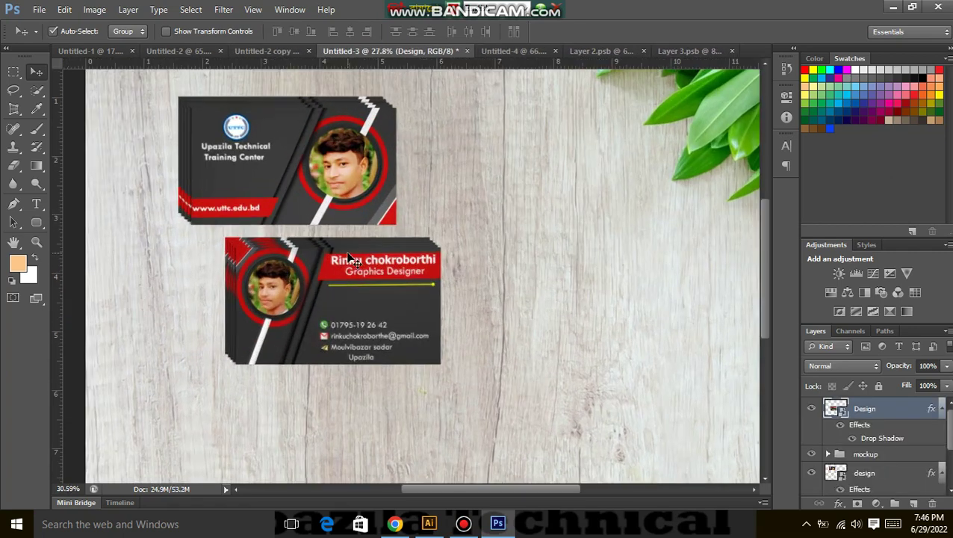
scroll(396, 255, "up", 3)
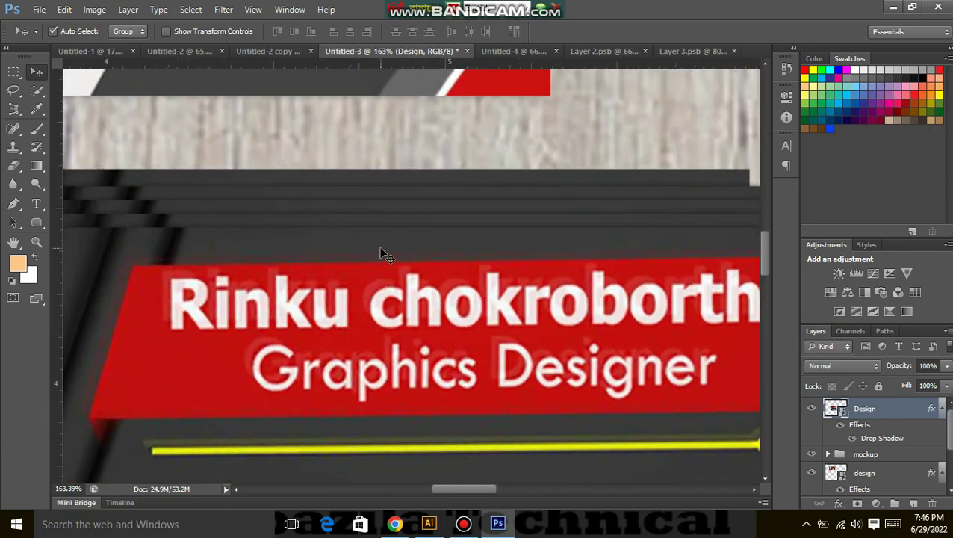
key("ctrl+0")
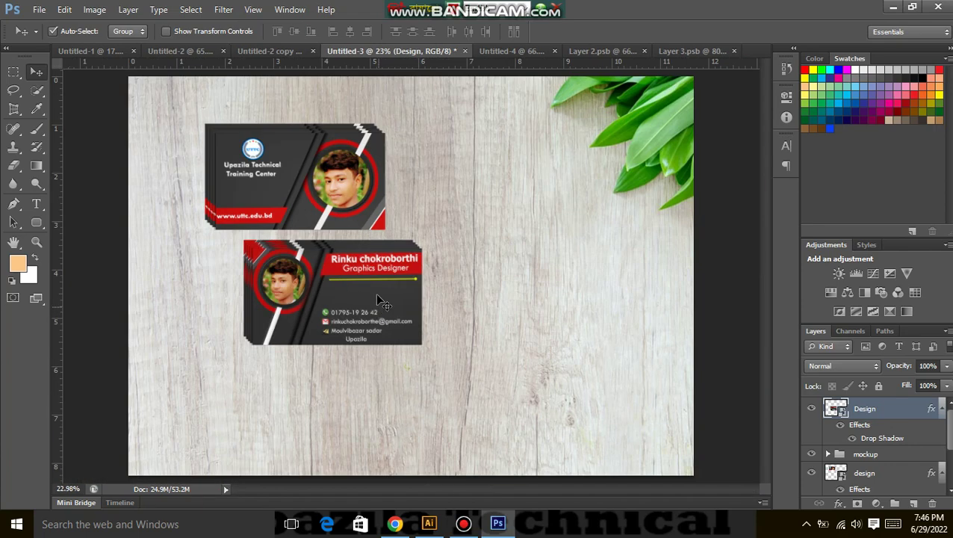
Select both card stacks without the wood Layer 1, scale them together to 141.68%, and place them around the middle of the background.
key("ctrl+alt+a")
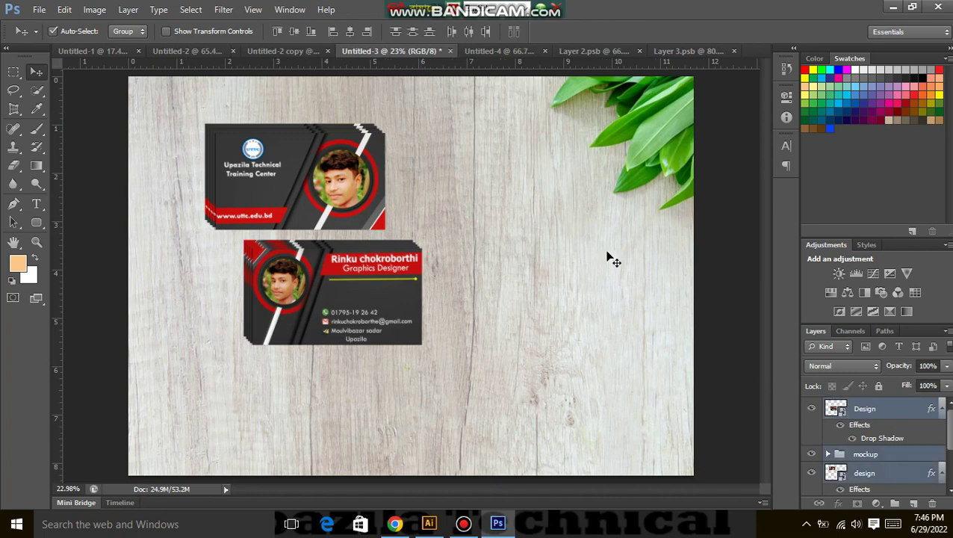
left_click(880, 455, "ctrl")
left_click(879, 463, "ctrl")
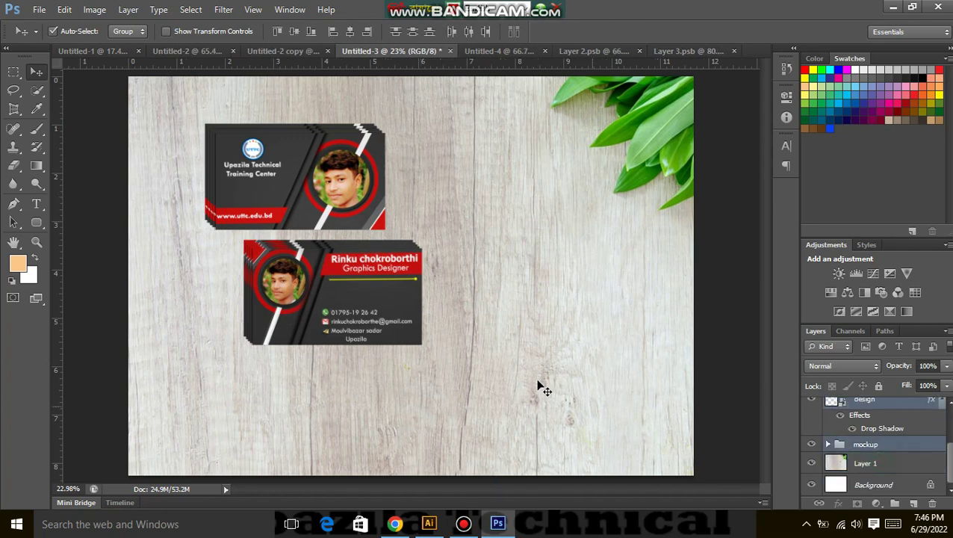
key("ctrl+t")
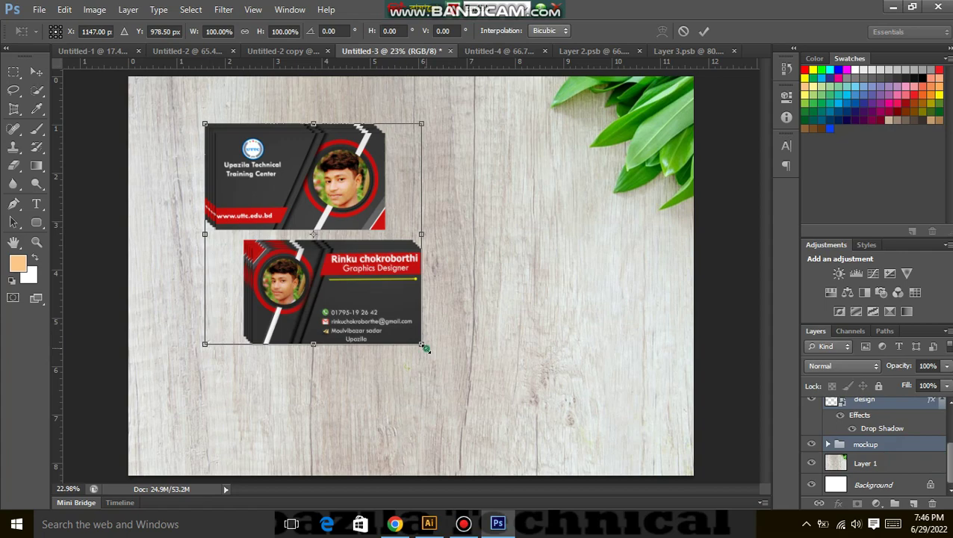
left_click_drag(425, 348, 484, 378)
left_click_drag(413, 330, 485, 362)
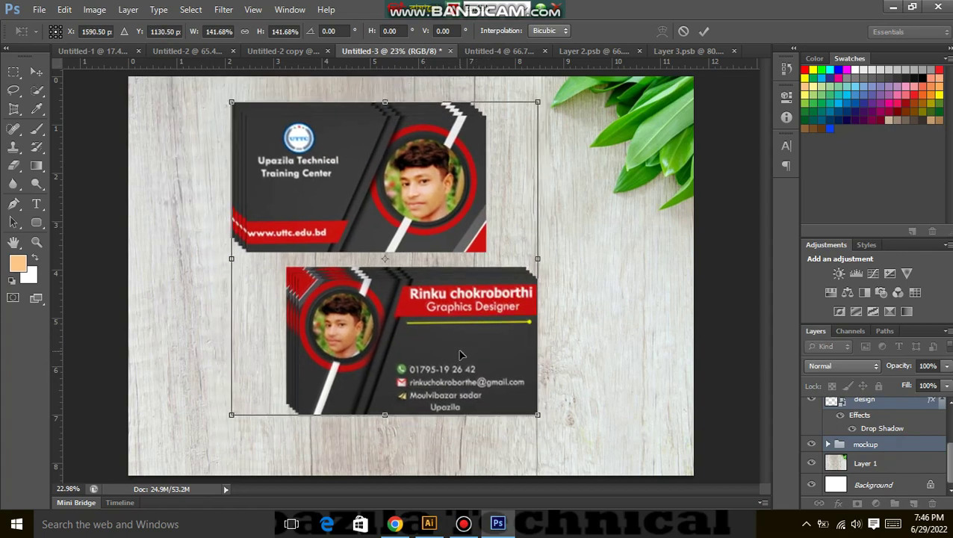
key("Return")
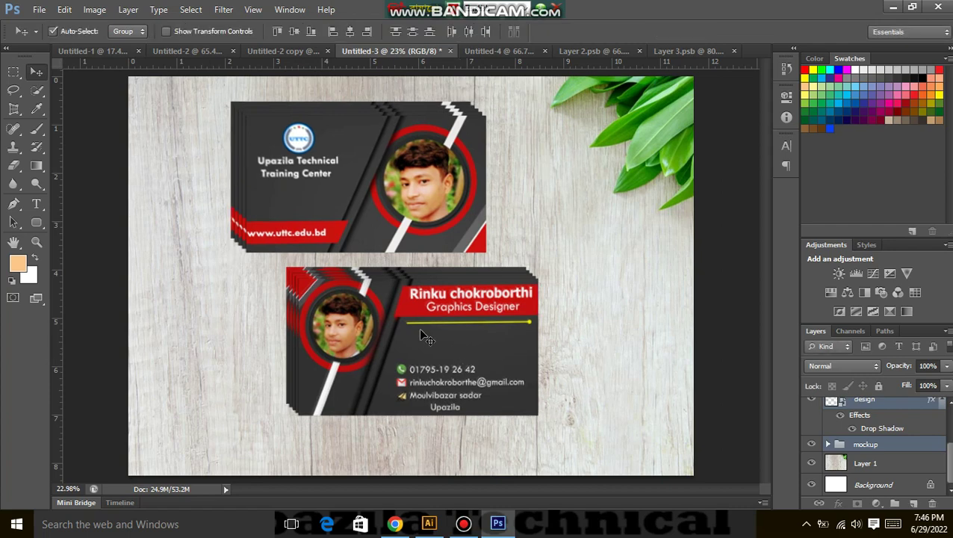
left_click_drag(416, 334, 436, 334)
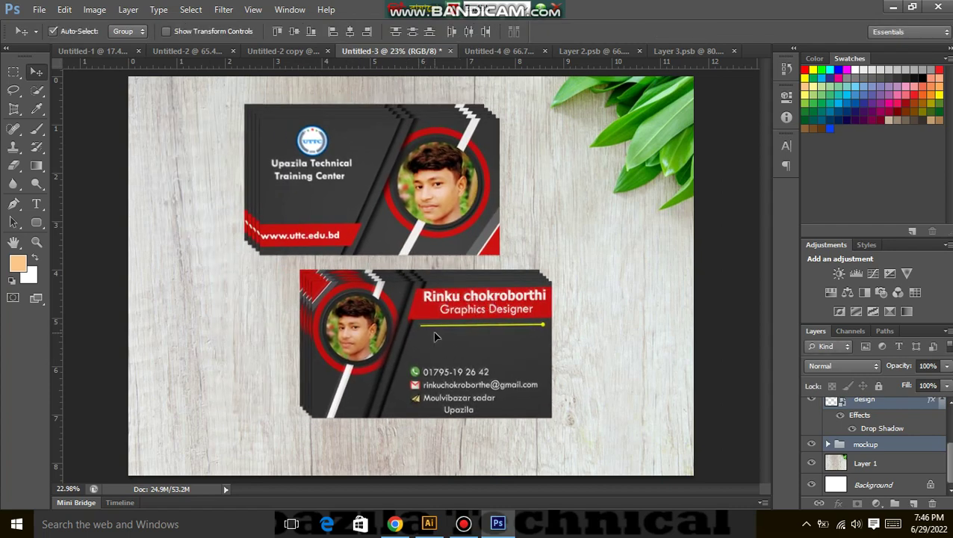
left_click(584, 377)
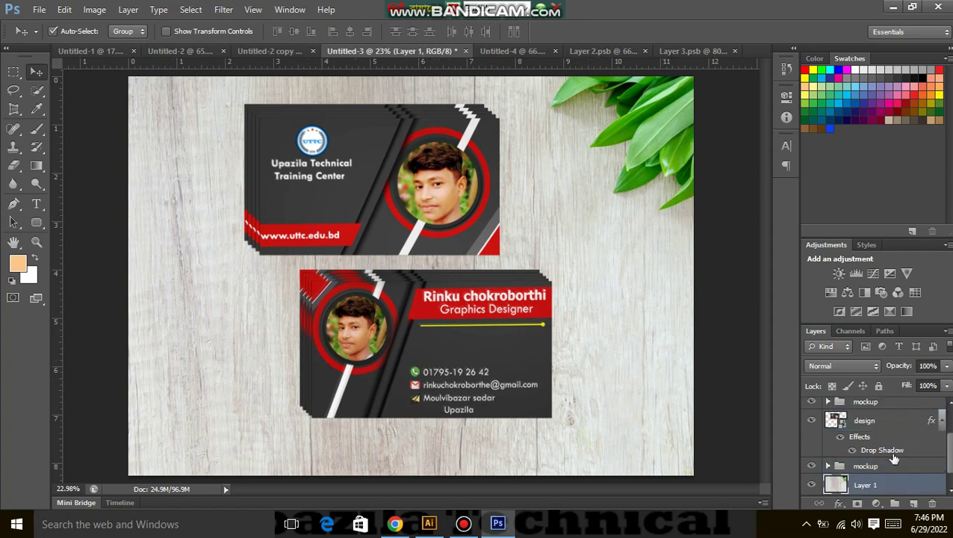
Check the design layer of each card stack, toggling the upper Design layer's visibility off and on.
left_click(863, 433)
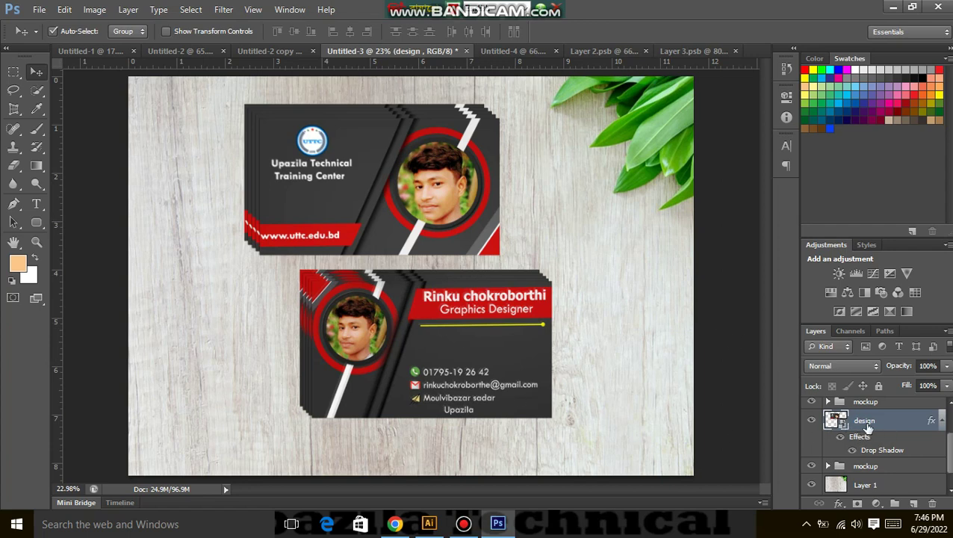
left_click_drag(842, 429, 836, 475)
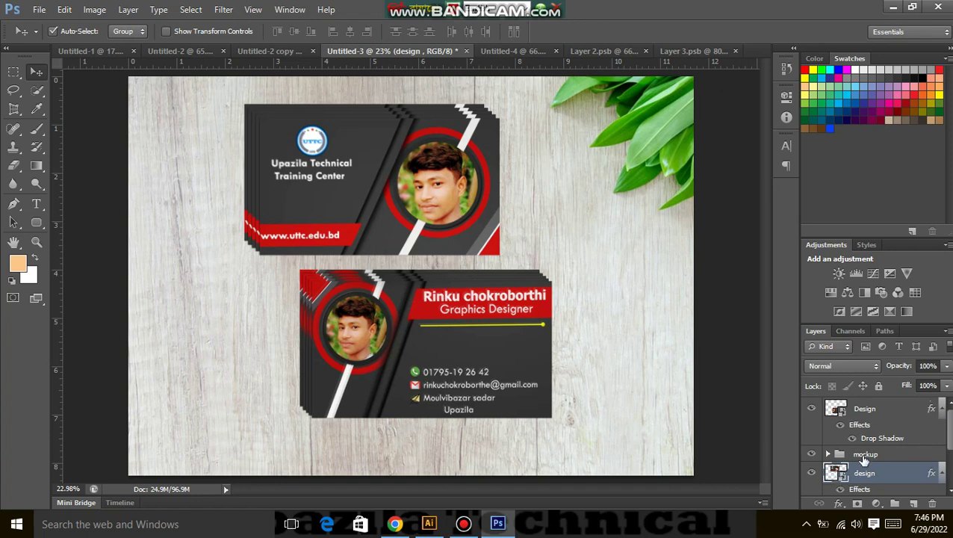
left_click(842, 413)
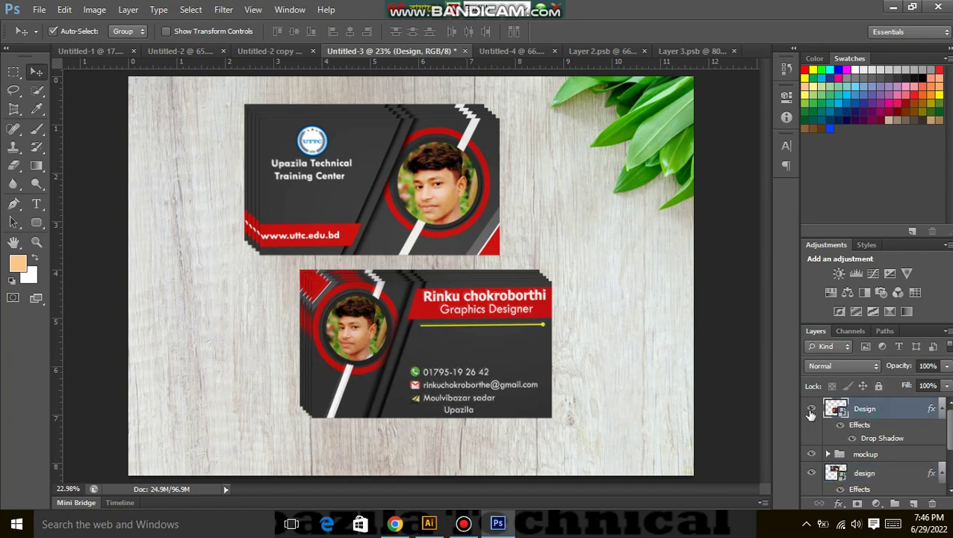
left_click(811, 410)
left_click(810, 410)
Examine the finished mockup with both card stacks at several zoom levels, and minimize Photoshop to the desktop.
scroll(445, 346, "up", 1)
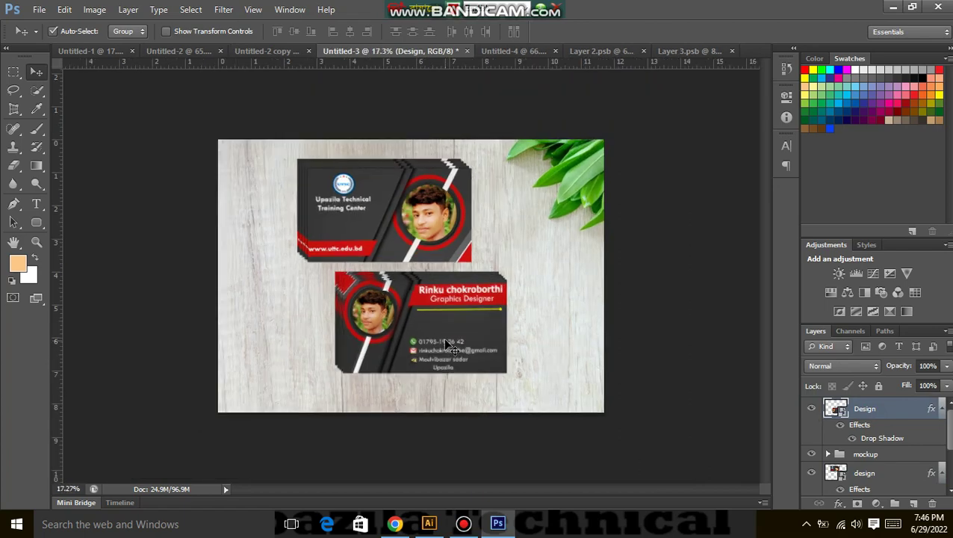
scroll(441, 283, "down", 3)
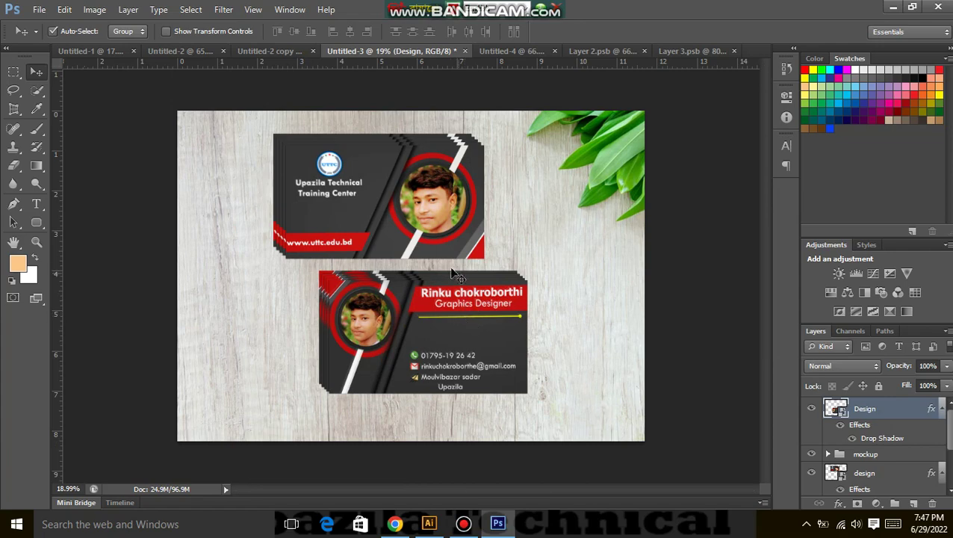
scroll(455, 273, "down", 2)
scroll(402, 213, "up", 2)
scroll(417, 236, "up", 1)
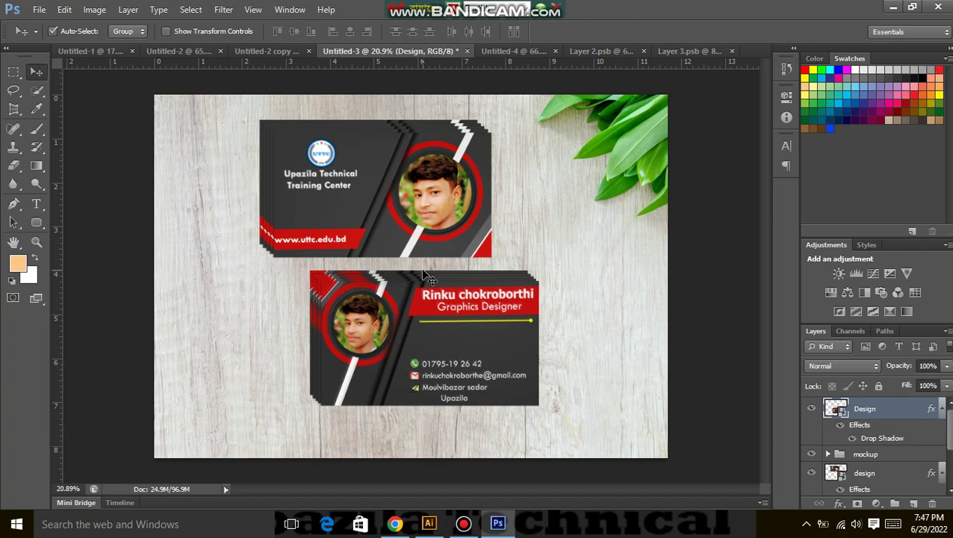
scroll(425, 278, "up", 1)
scroll(453, 286, "down", 2)
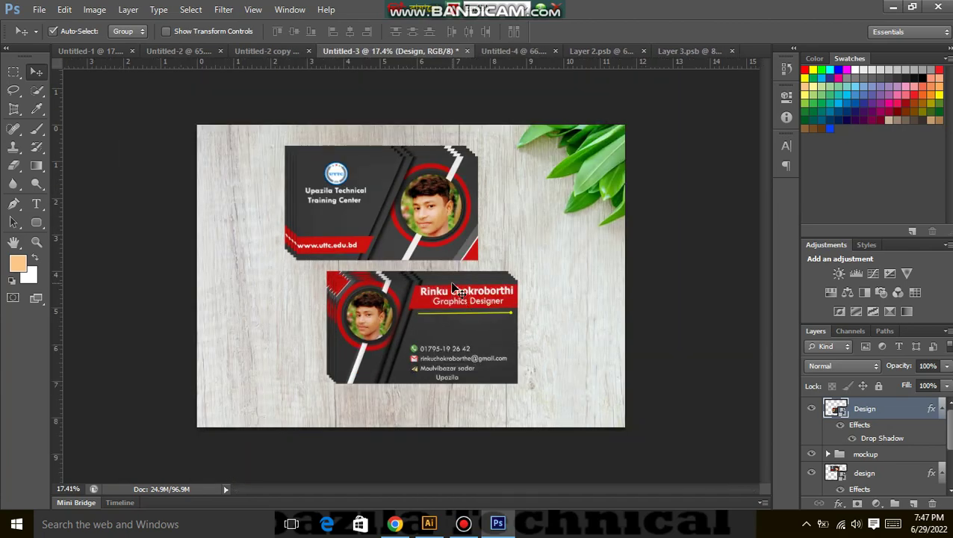
scroll(452, 286, "up", 2)
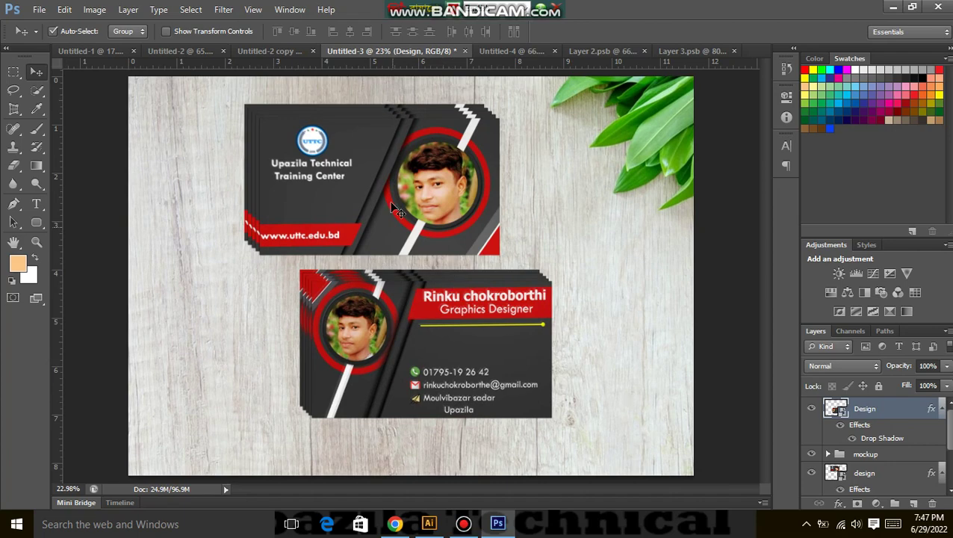
scroll(396, 293, "down", 1)
scroll(418, 288, "up", 2)
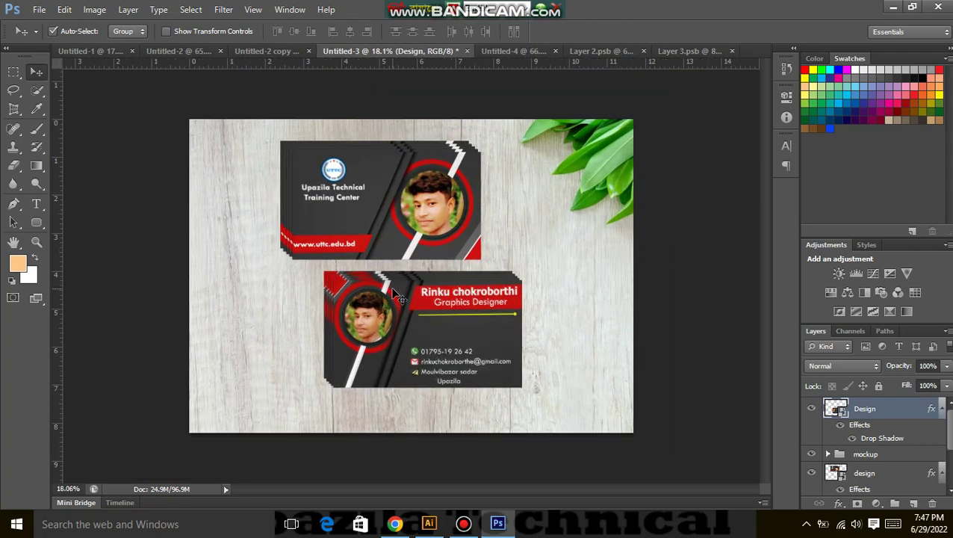
scroll(434, 284, "down", 1)
scroll(437, 290, "up", 2)
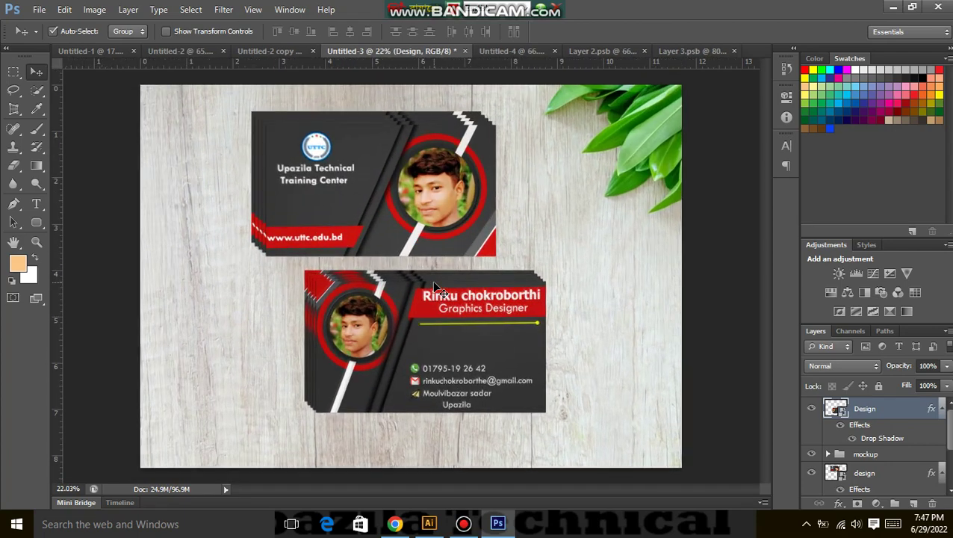
scroll(439, 286, "down", 2)
scroll(441, 282, "up", 1)
scroll(436, 276, "up", 1)
left_click(497, 523)
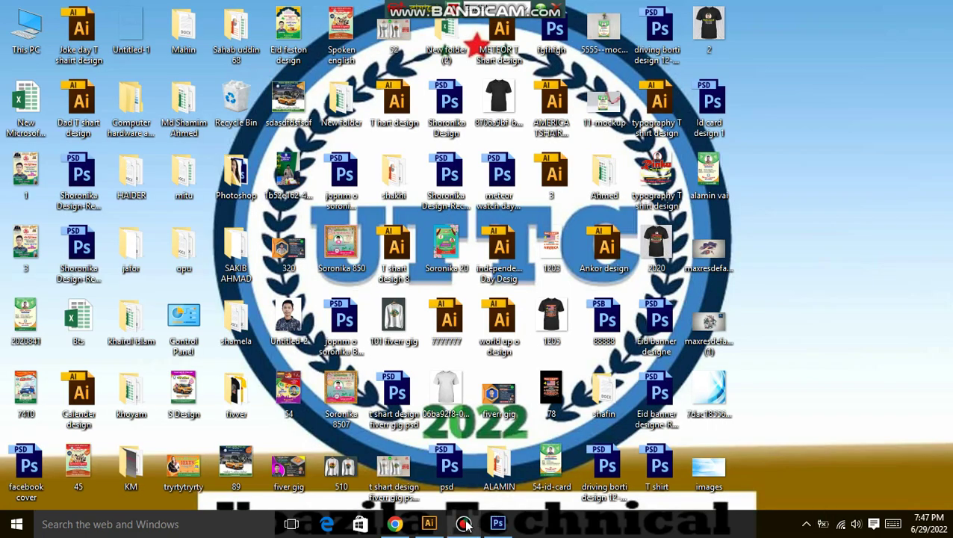